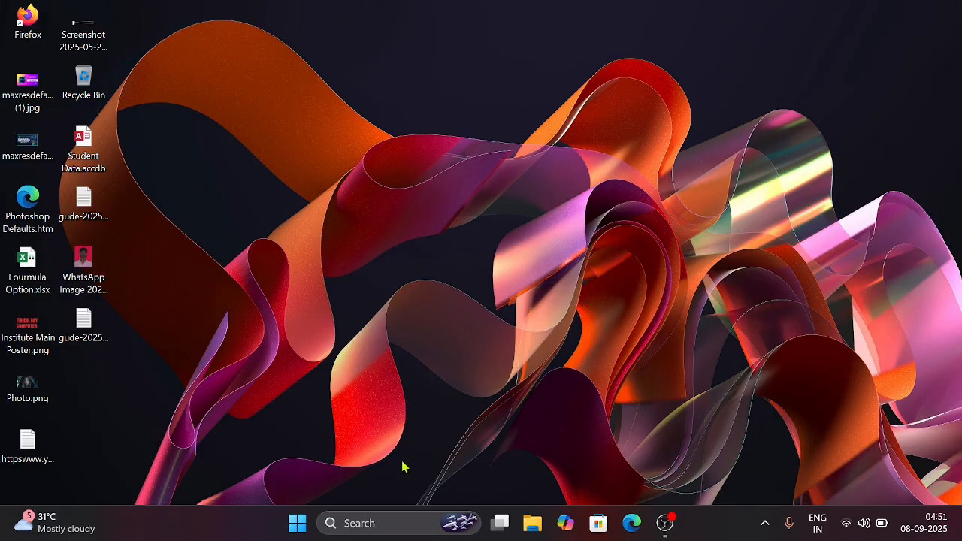
Search Windows for Adobe Photoshop 2025
left_click(378, 522)
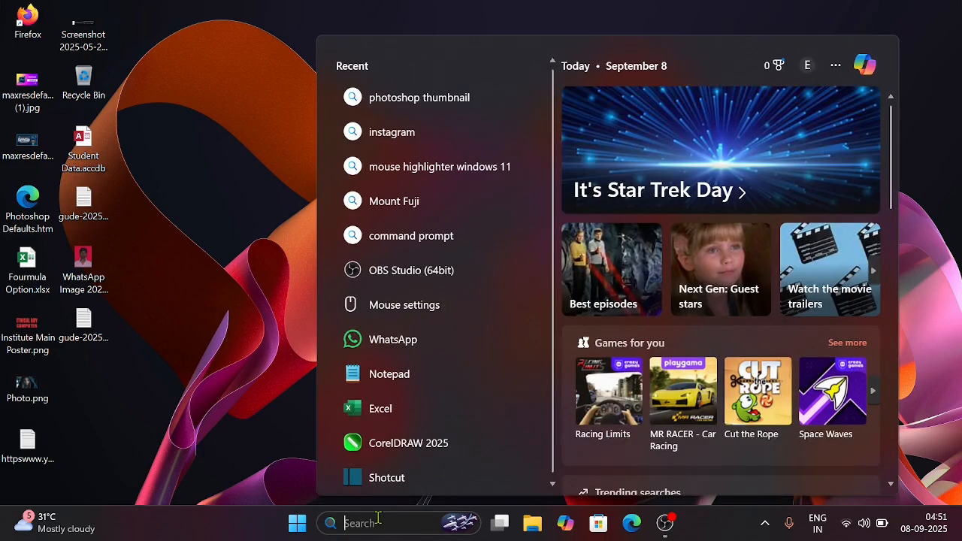
type("pho")
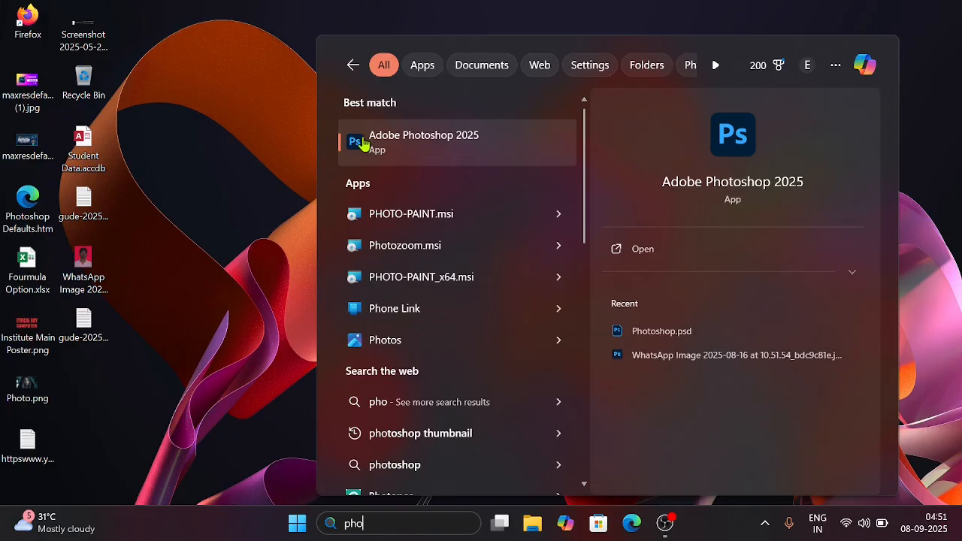
left_click(339, 141)
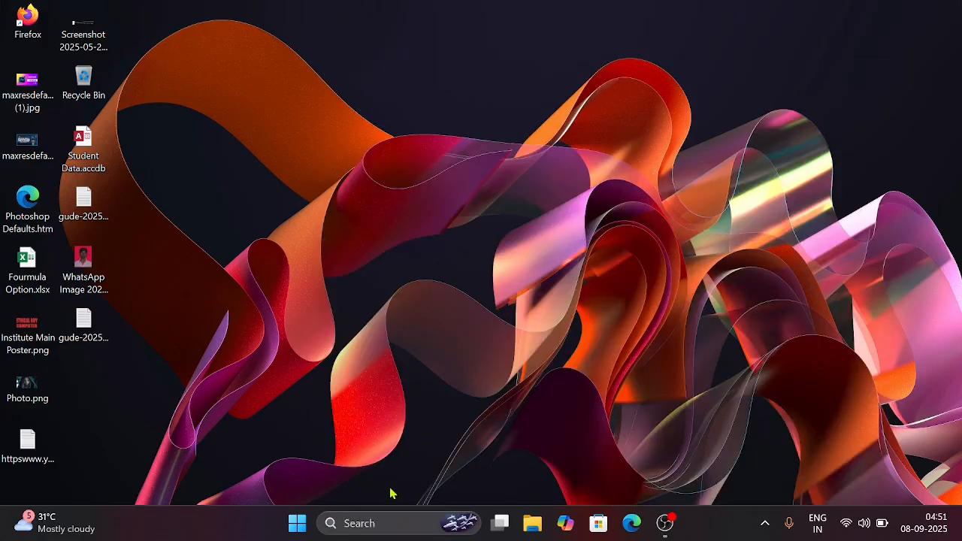
Locate Adobe Photoshop 2025 in the full list of installed apps, and close the list without launching anything
left_click(297, 524)
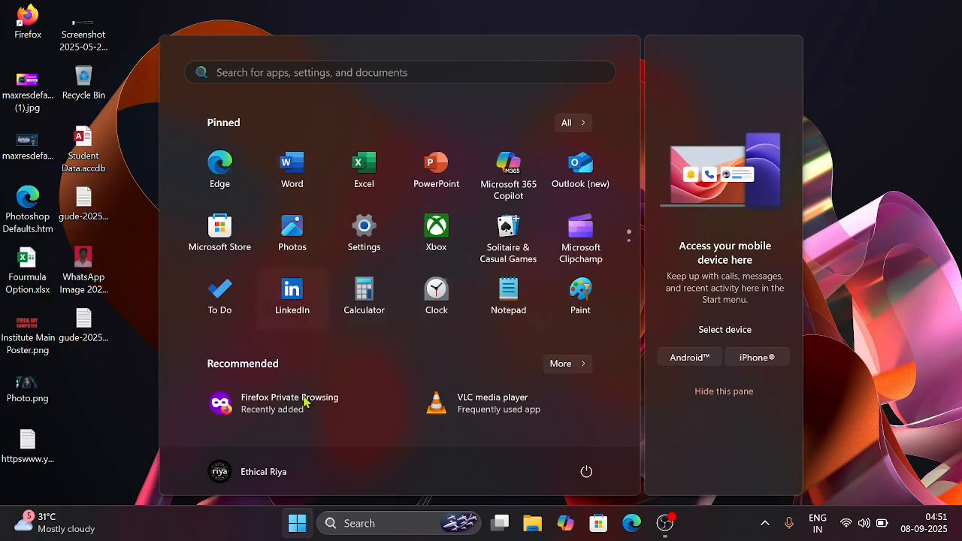
left_click(571, 122)
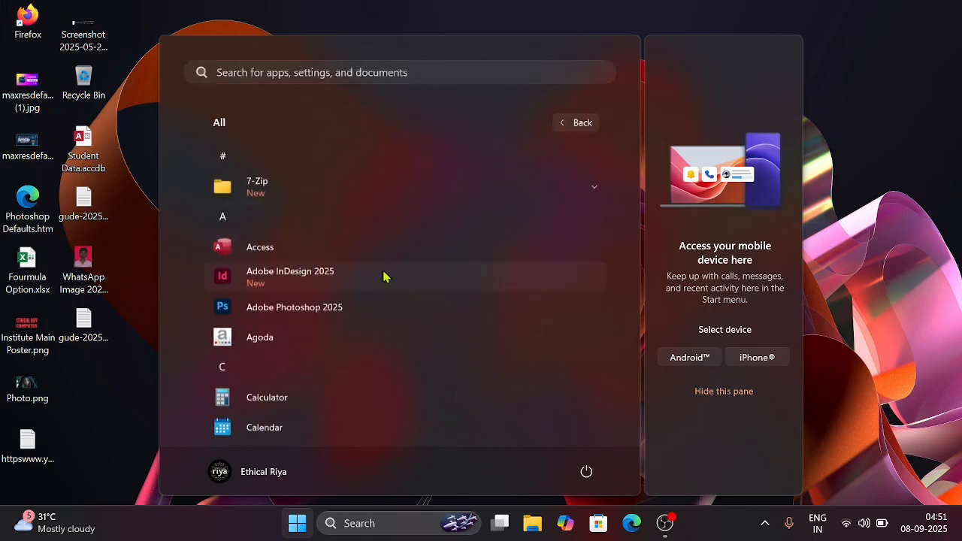
scroll(276, 279, "down", 2)
scroll(275, 279, "up", 1)
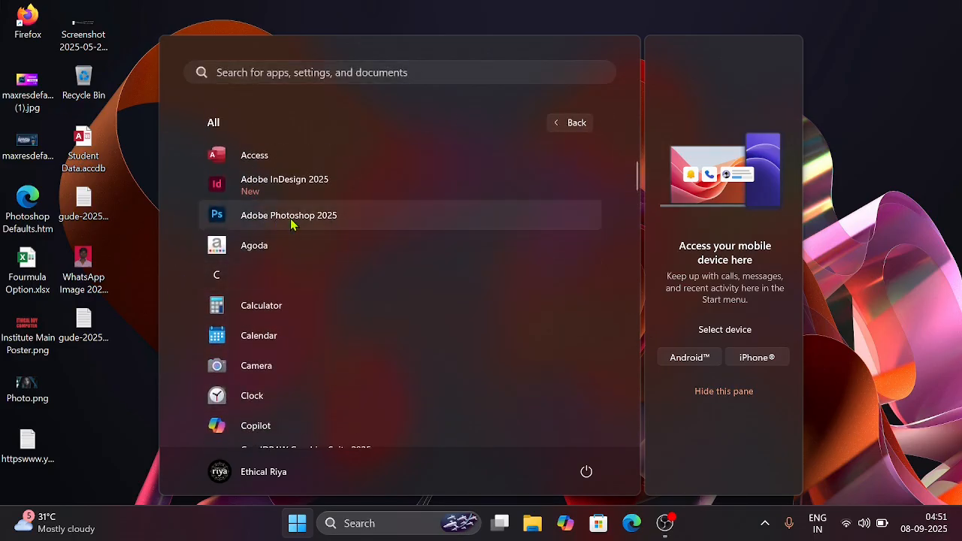
left_click(827, 4)
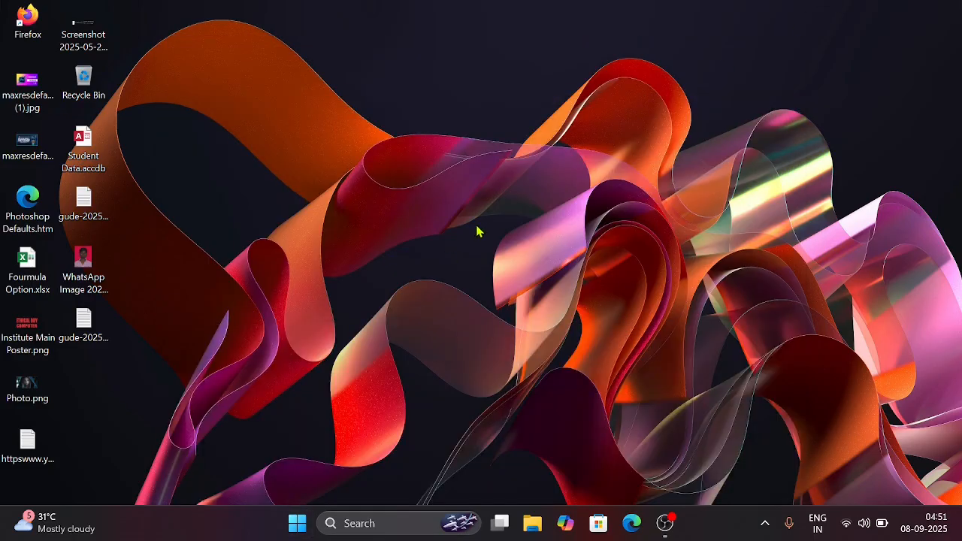
Launch Photoshop by running the Windows command "photoshop"
key("super+r")
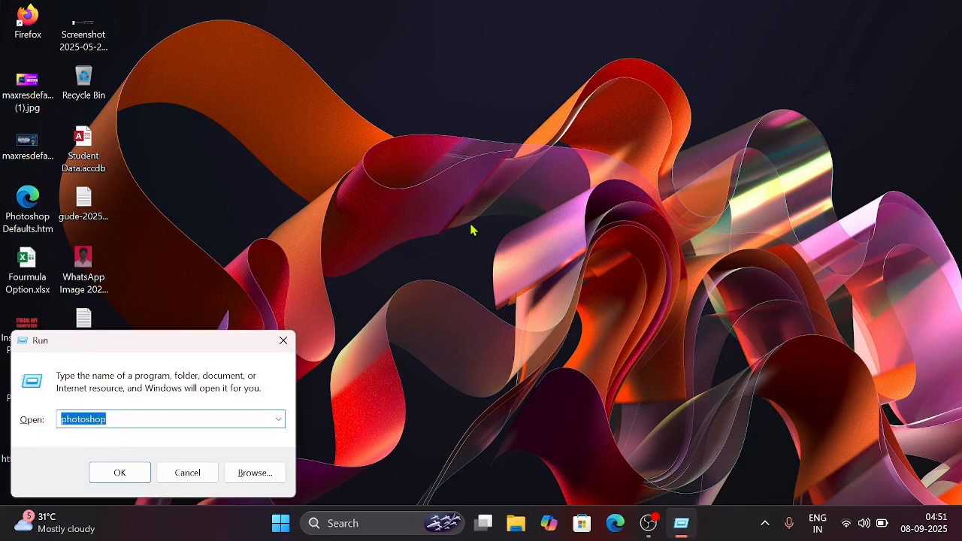
type("ph")
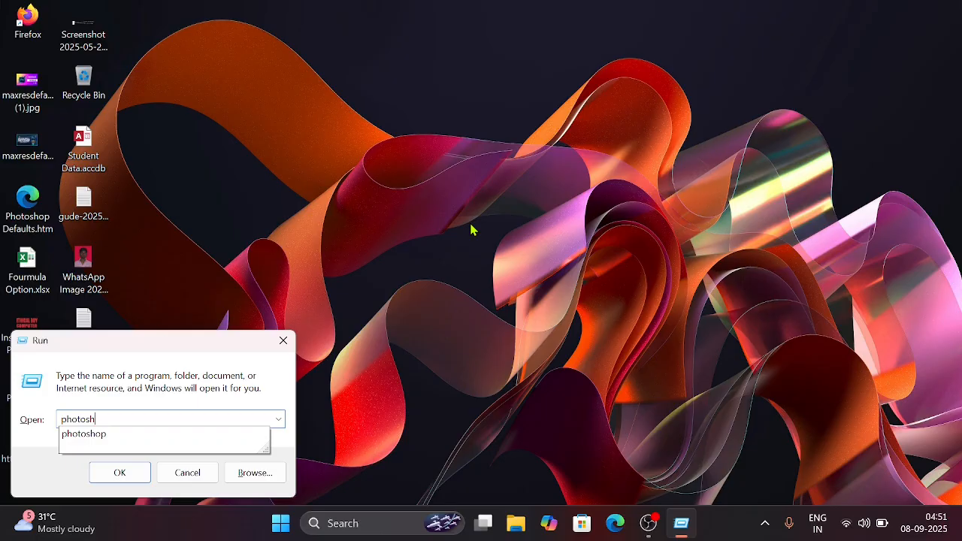
type("otoshop")
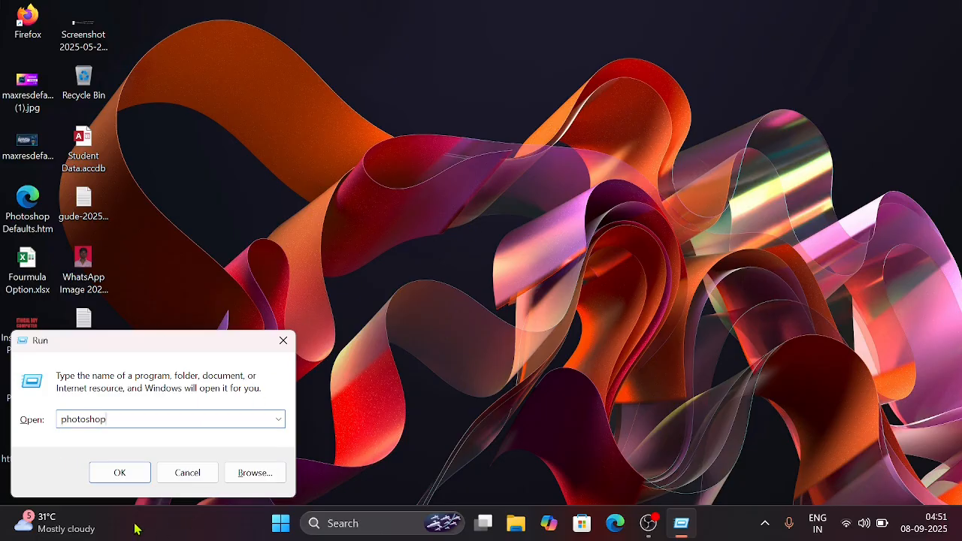
left_click(122, 474)
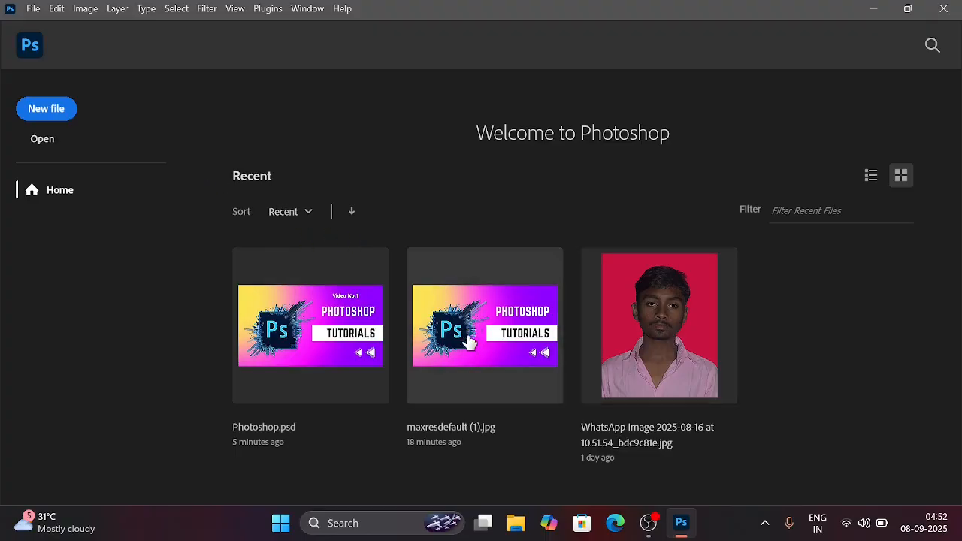
Start a new file and enlarge the New Document dialog so more of the preset details fit
left_click(47, 111)
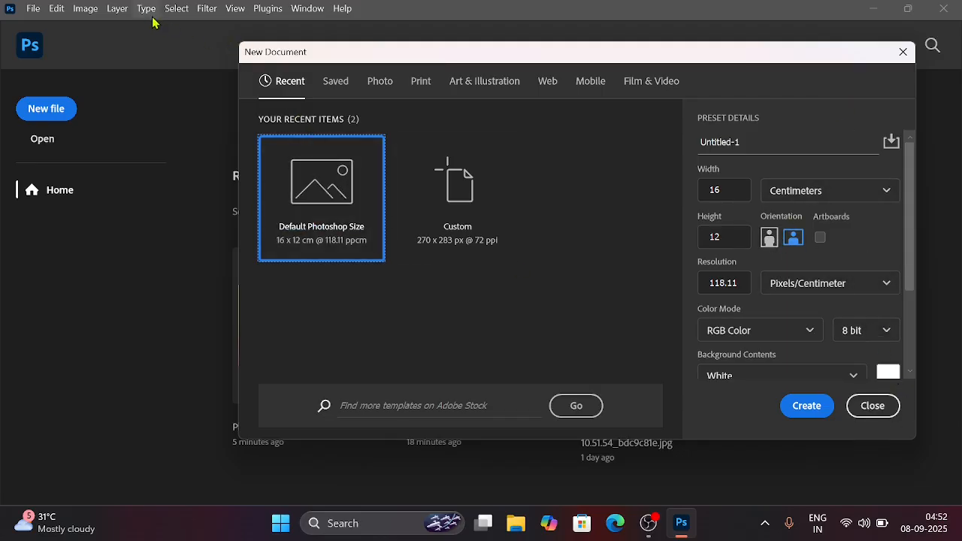
left_click_drag(236, 42, 102, 0)
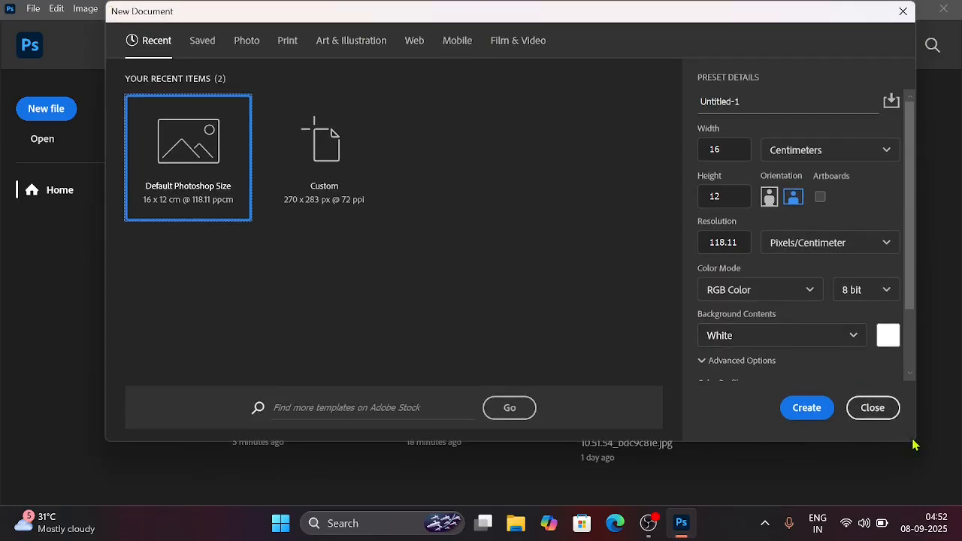
left_click_drag(915, 441, 942, 505)
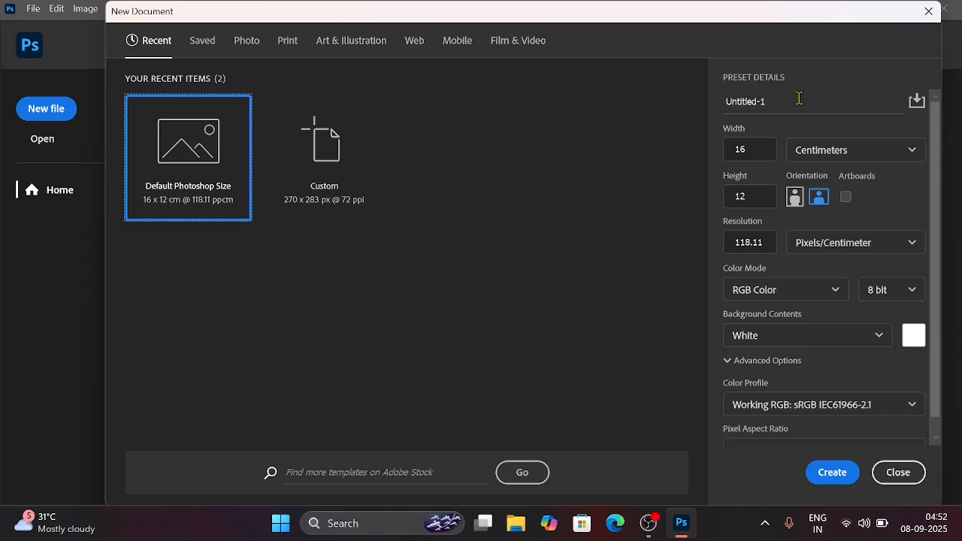
Review the blank document presets for Photo, Print, Art & Illustration, Web, Mobile and Film & Video, plus the saved and recent ones
left_click_drag(774, 101, 724, 102)
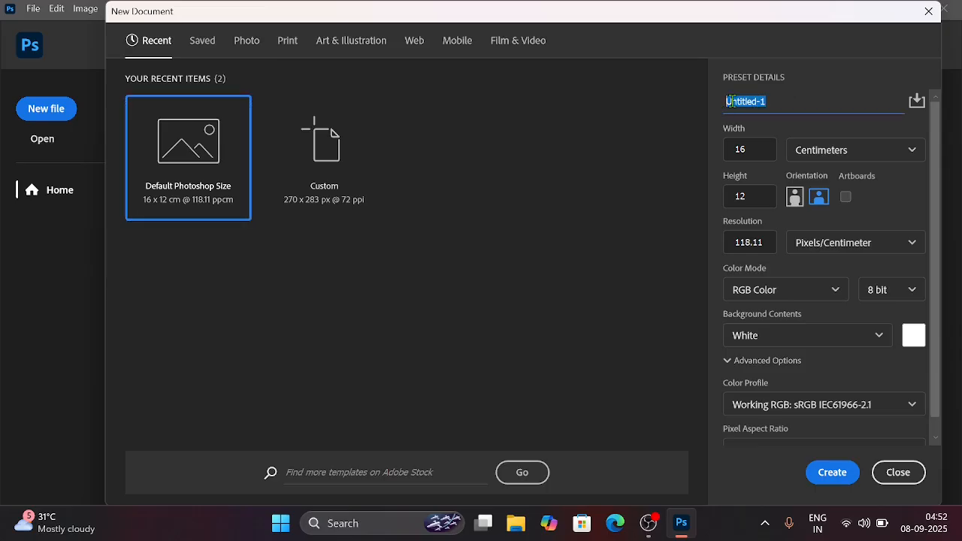
left_click(194, 44)
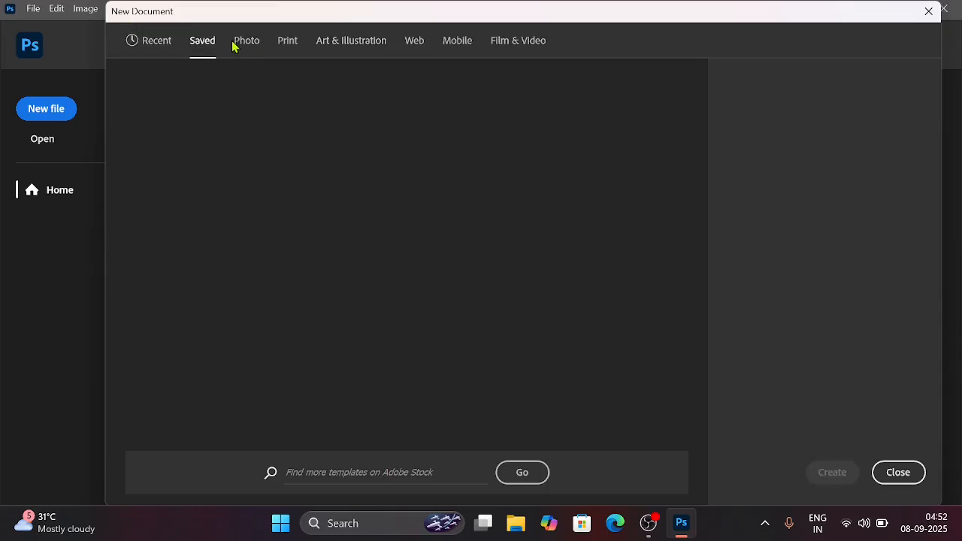
left_click(247, 46)
left_click(290, 45)
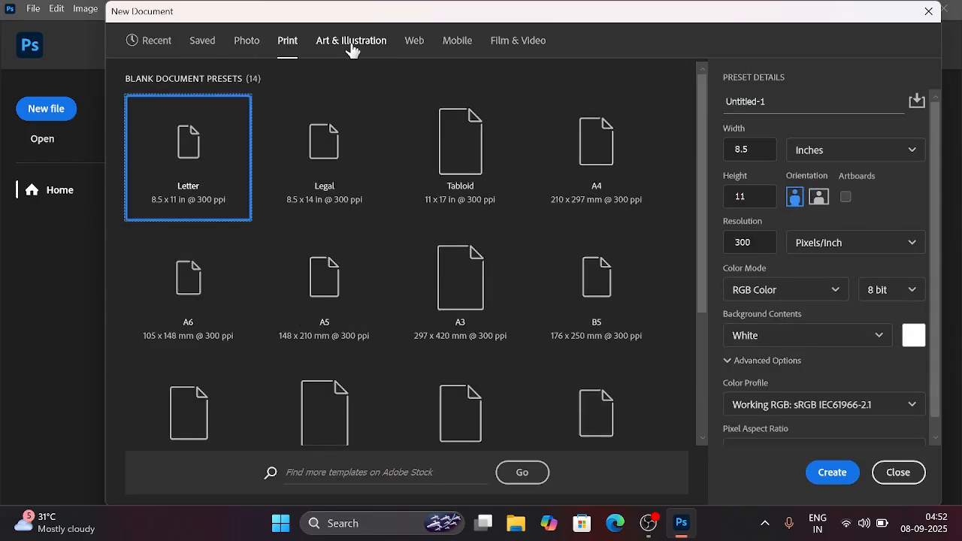
left_click(351, 45)
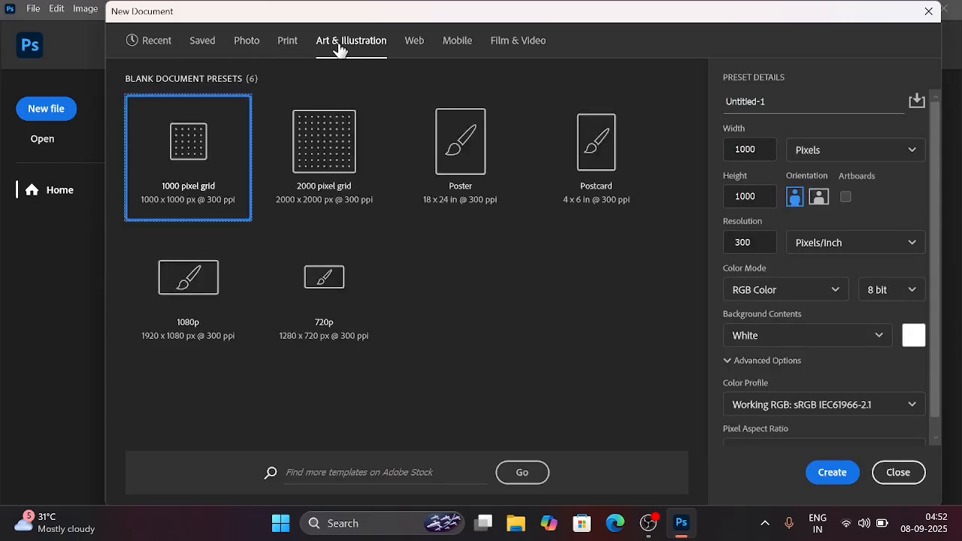
left_click(414, 48)
left_click(460, 48)
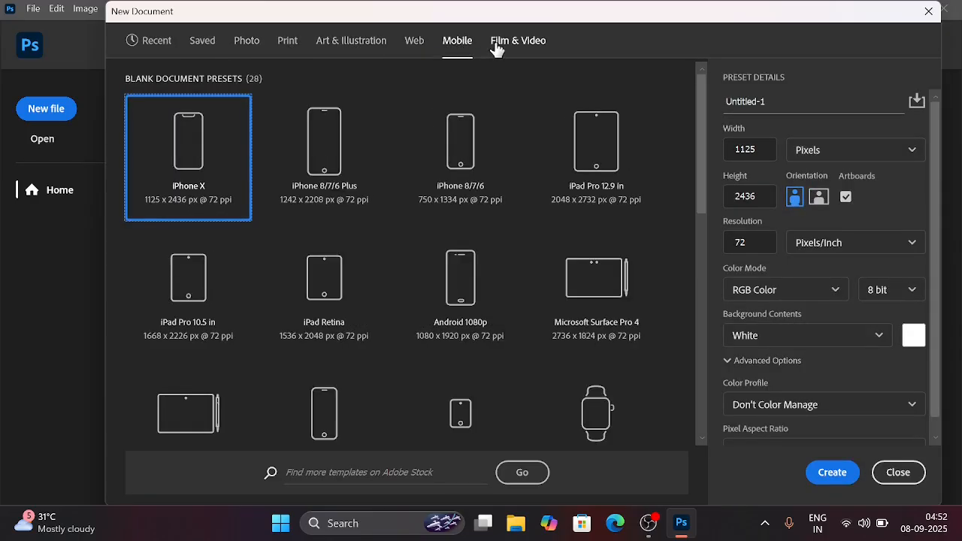
left_click(492, 46)
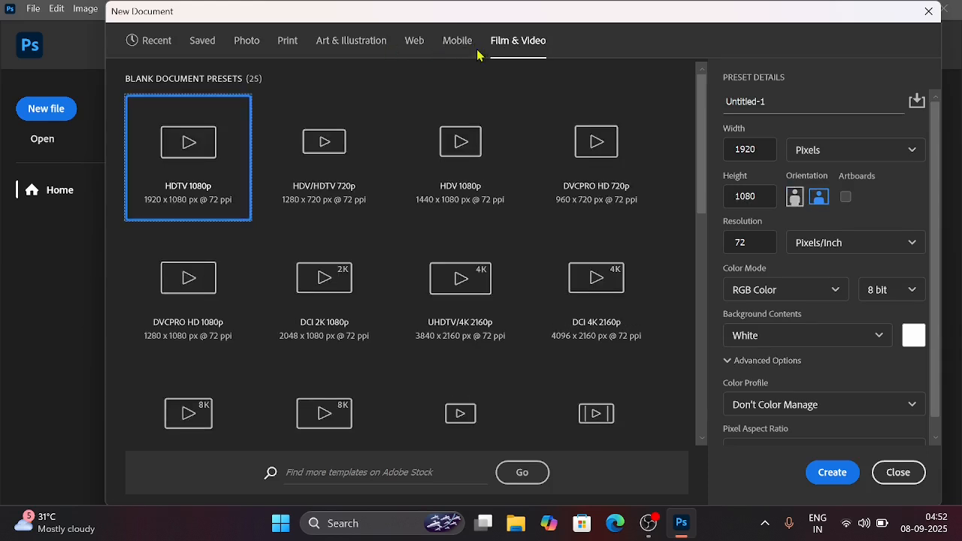
left_click(204, 46)
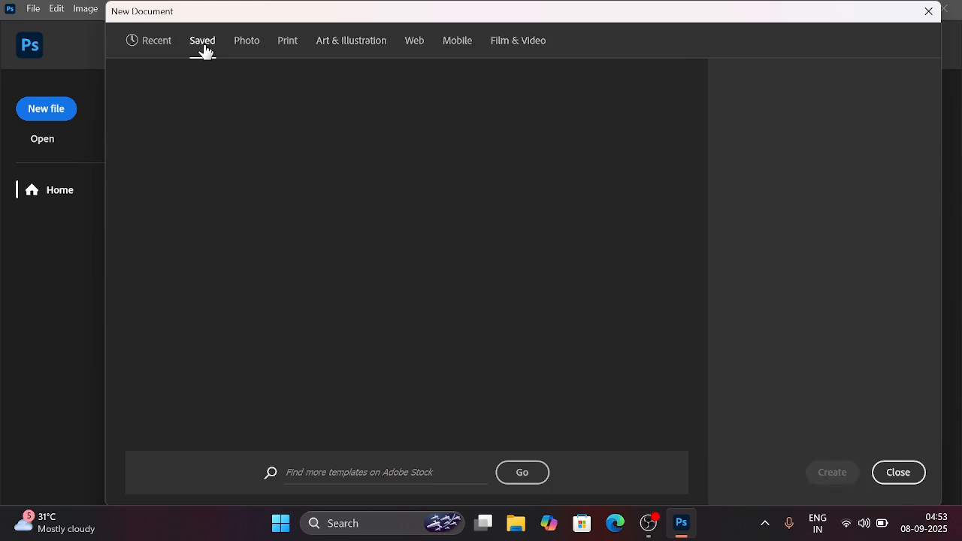
left_click(246, 48)
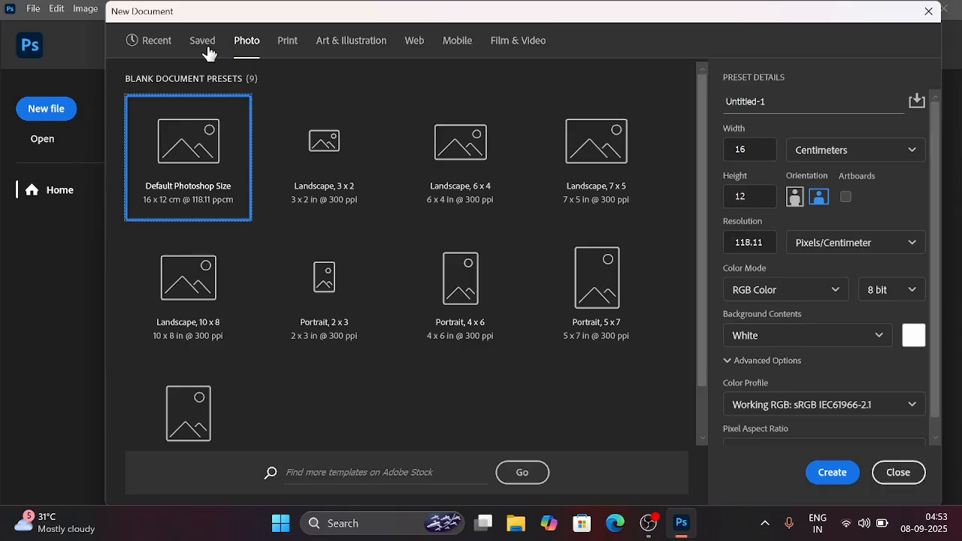
left_click(167, 47)
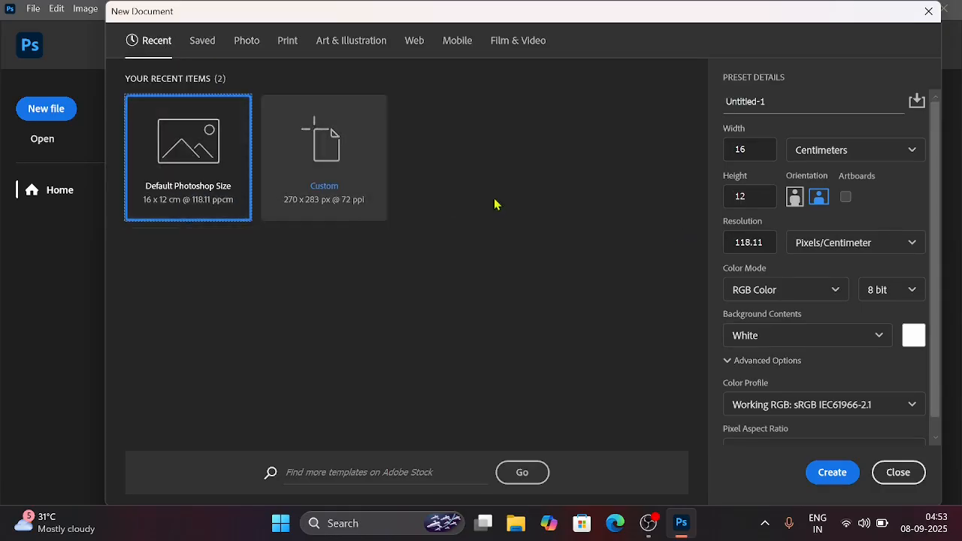
left_click_drag(775, 101, 724, 102)
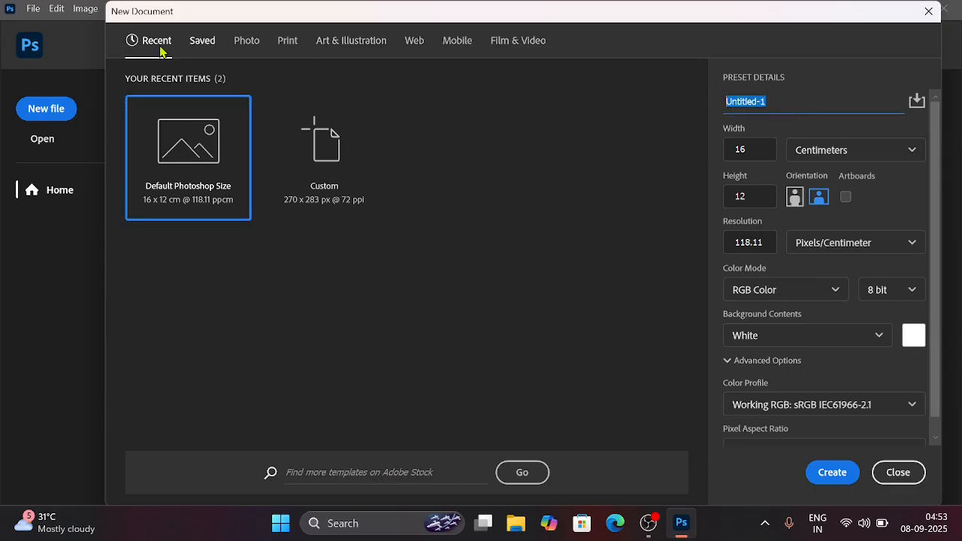
left_click(201, 43)
left_click(156, 45)
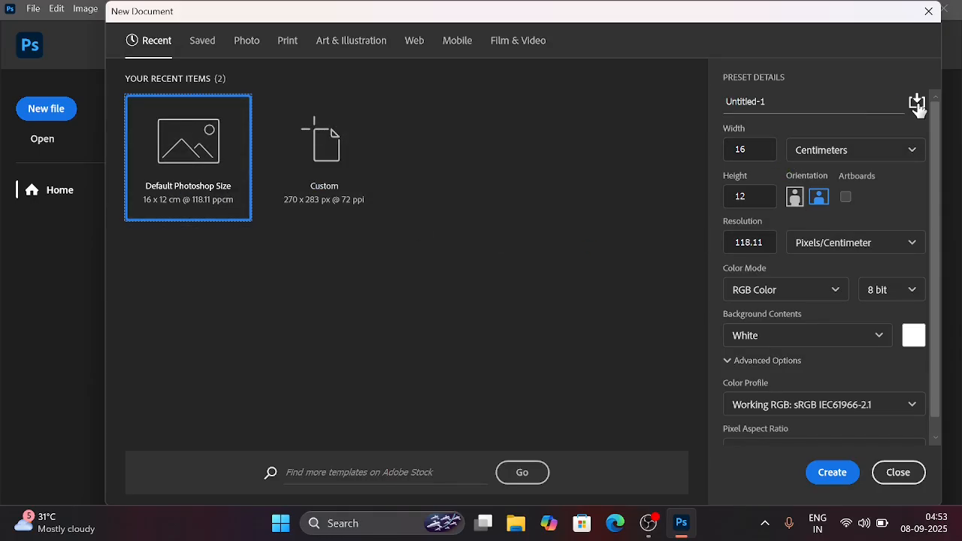
Name the new document "Project No.1", keeping the recent Default Photoshop Size preset selected
left_click(784, 102)
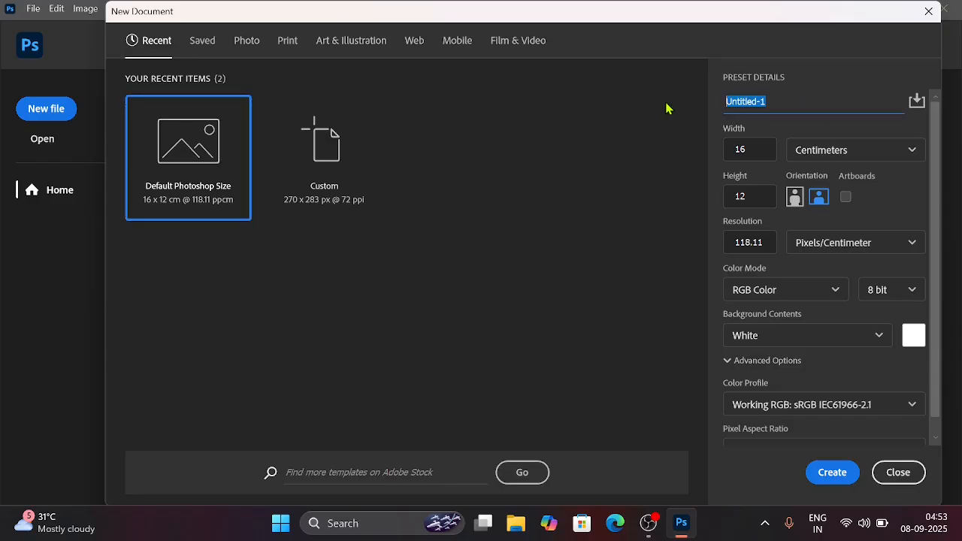
type("Project No.1")
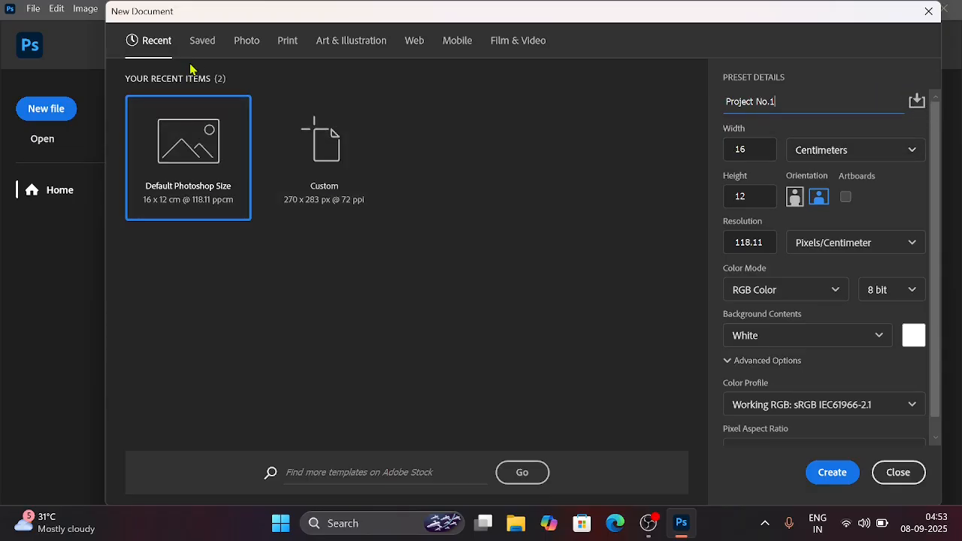
left_click(201, 43)
left_click(157, 43)
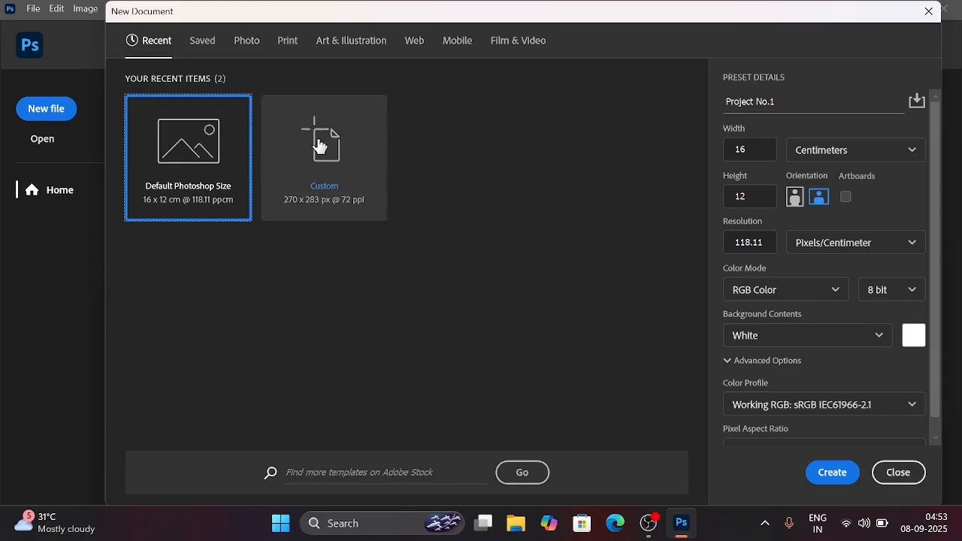
left_click(779, 104)
key("BackSpace")
Try Pixels and Inches as the new document's width unit, and return it to Centimeters
left_click(754, 151)
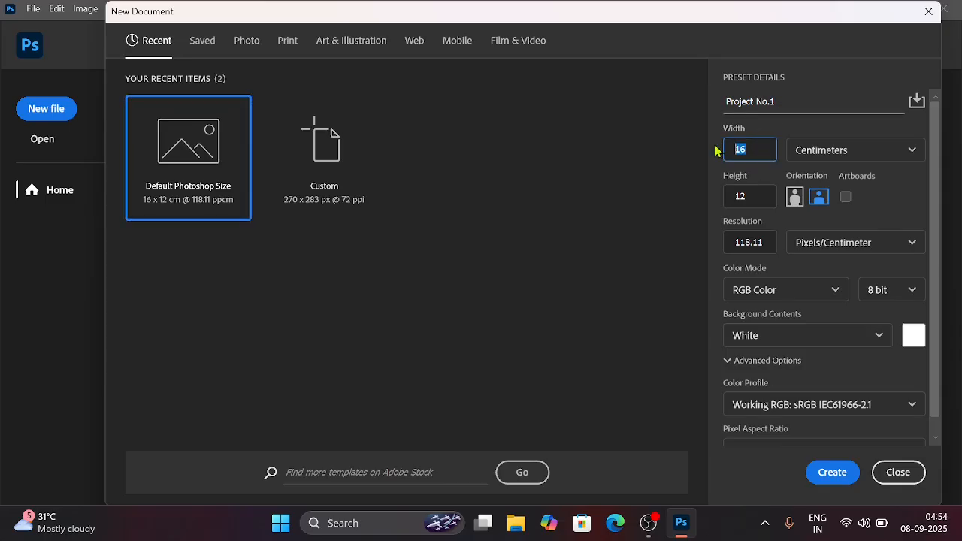
left_click(898, 150)
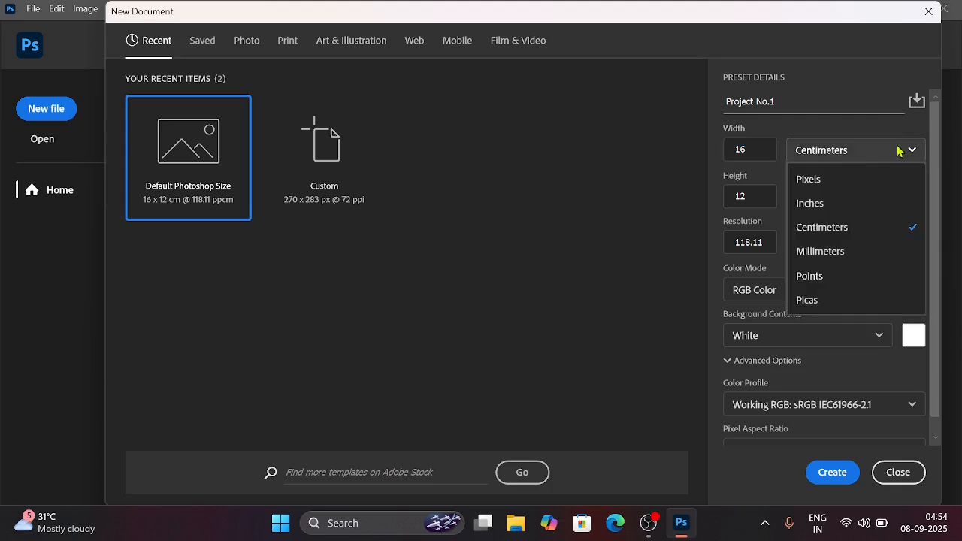
left_click(827, 181)
left_click(859, 156)
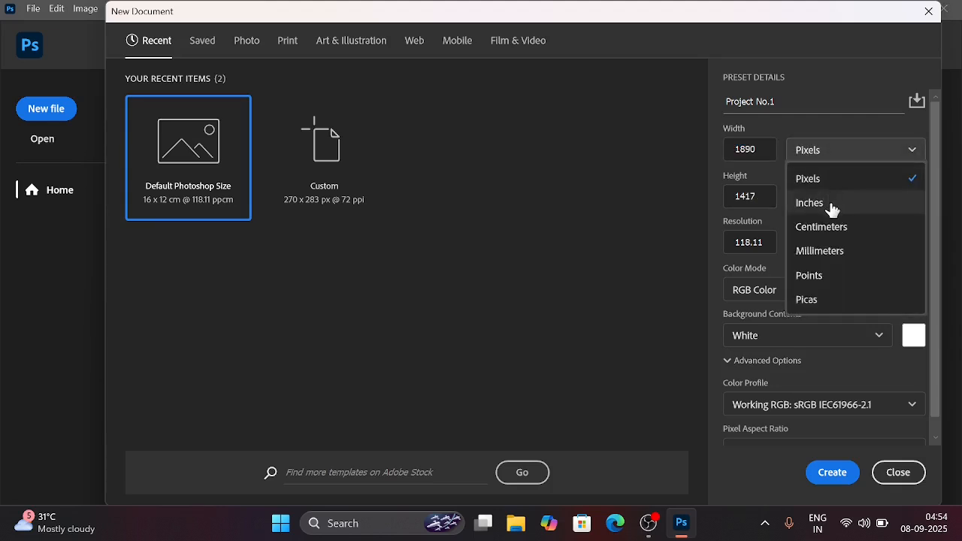
left_click(826, 201)
left_click(902, 158)
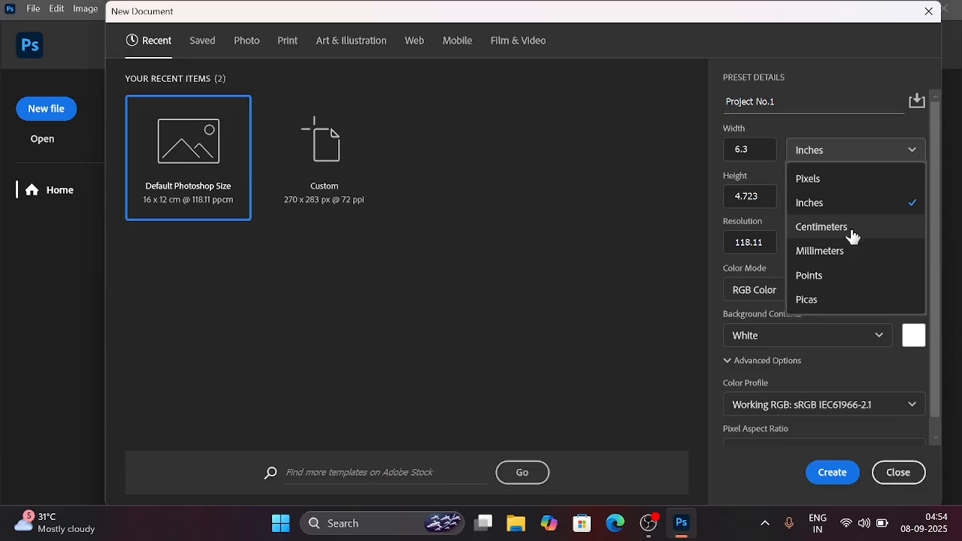
left_click(851, 230)
left_click(917, 144)
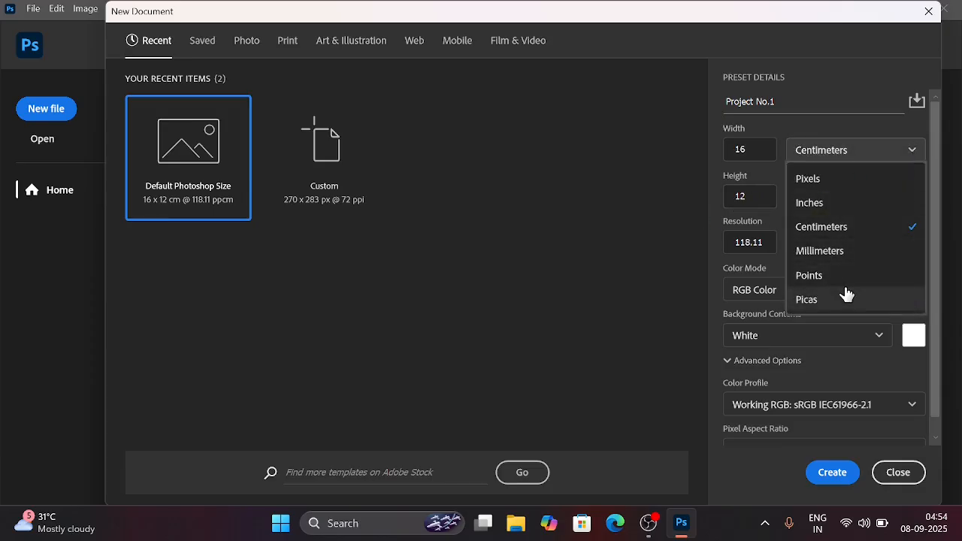
left_click(848, 227)
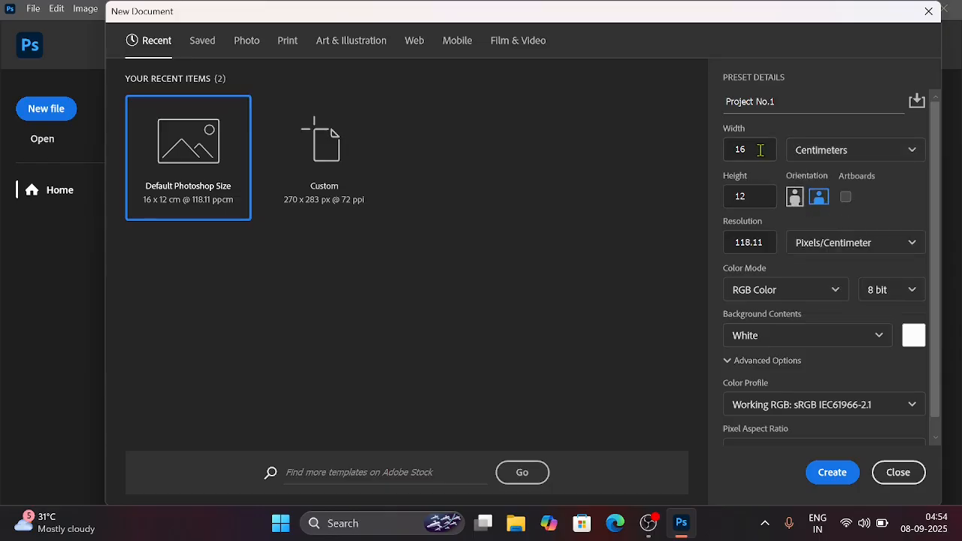
left_click_drag(761, 150, 733, 148)
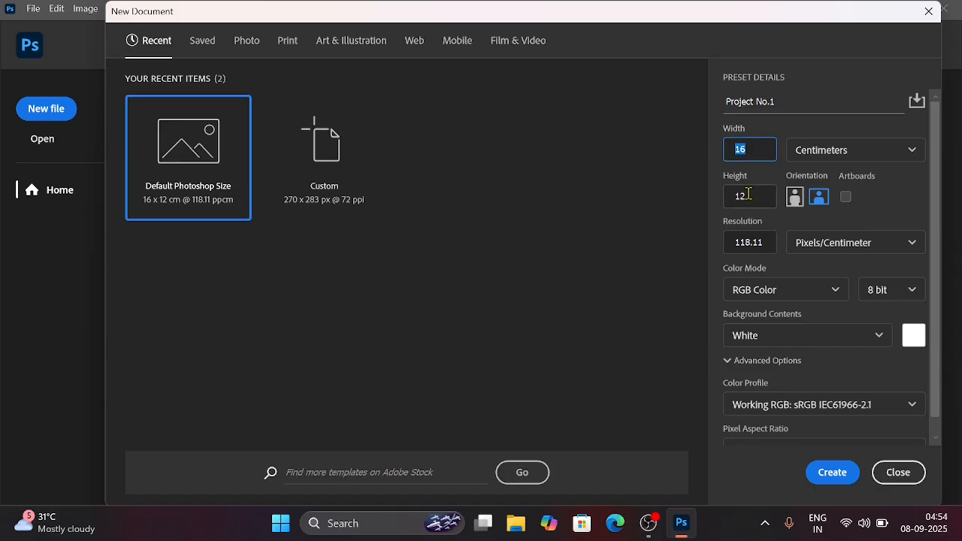
Try portrait orientation for the new document, and return it to landscape
left_click(794, 196)
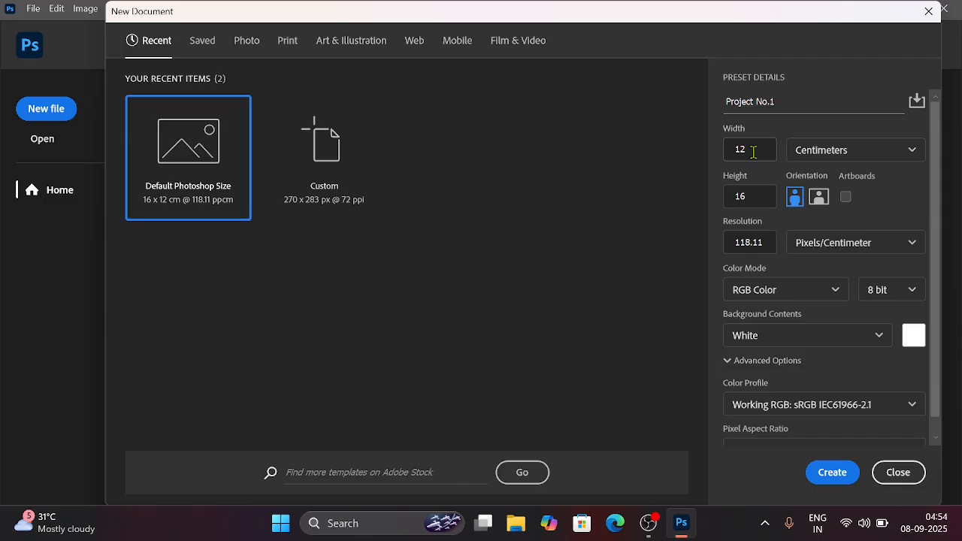
left_click(819, 199)
left_click(795, 198)
left_click(818, 197)
Review the resolution unit, color mode and bit depth choices, keeping Pixels/Centimeter, RGB Color and 8 bit
left_click(875, 244)
left_click(876, 218)
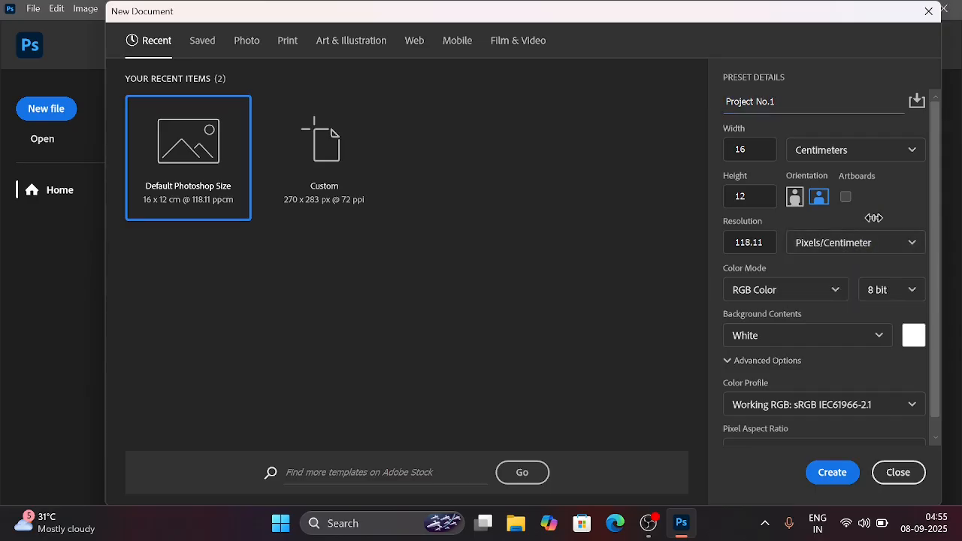
left_click(808, 299)
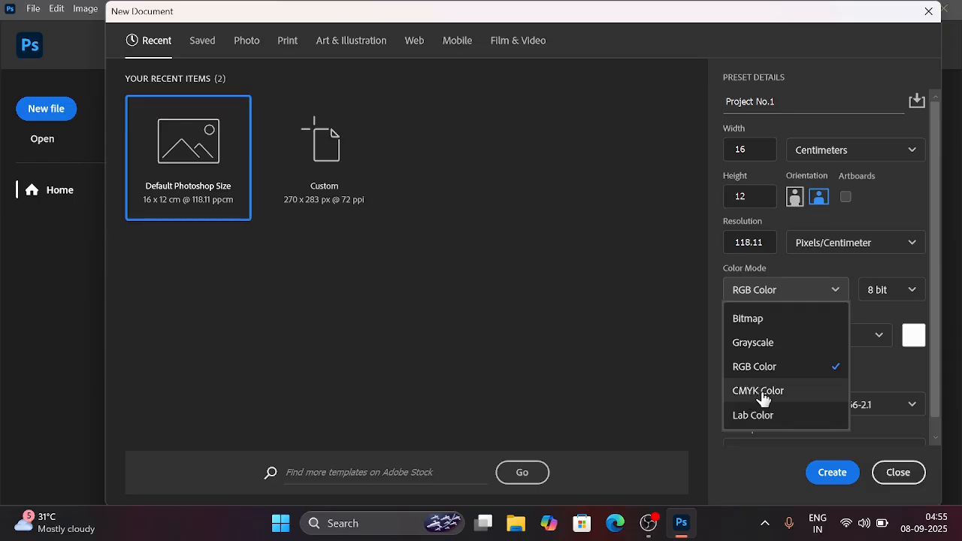
left_click(779, 368)
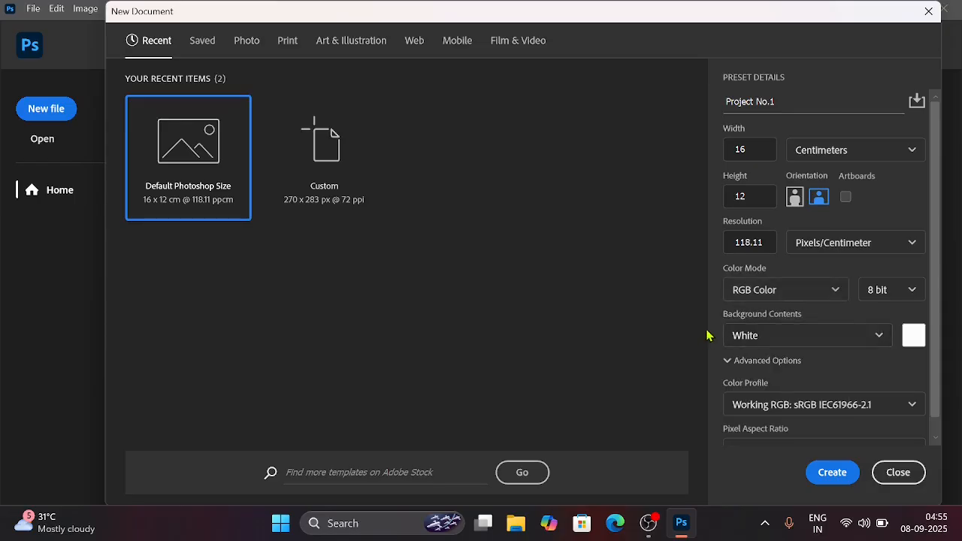
left_click(884, 297)
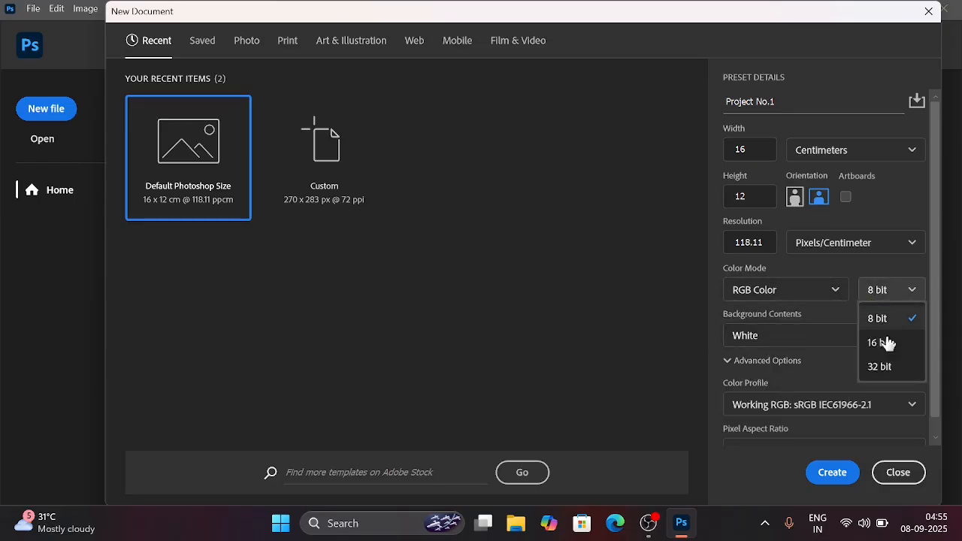
left_click(889, 293)
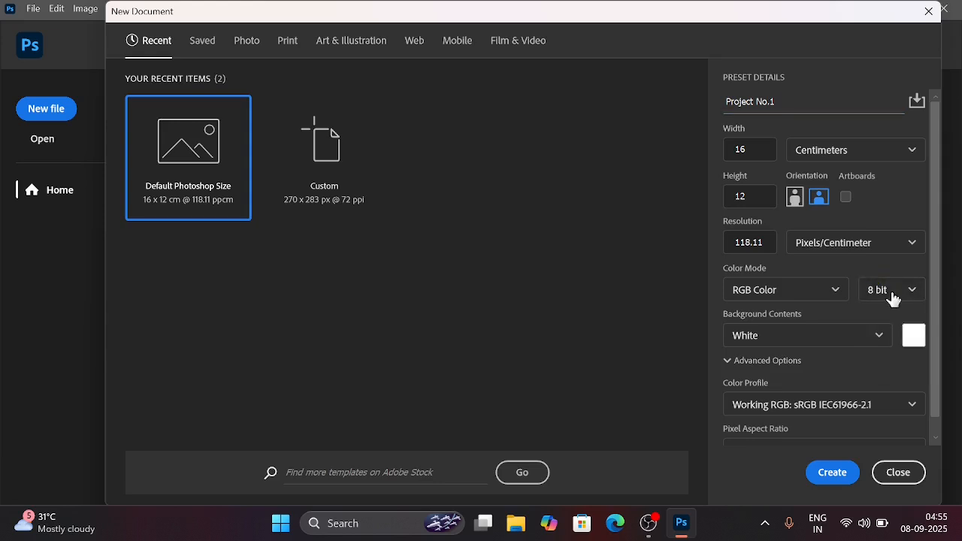
Review the background contents choices for the new document, keeping White
scroll(850, 319, "down", 1)
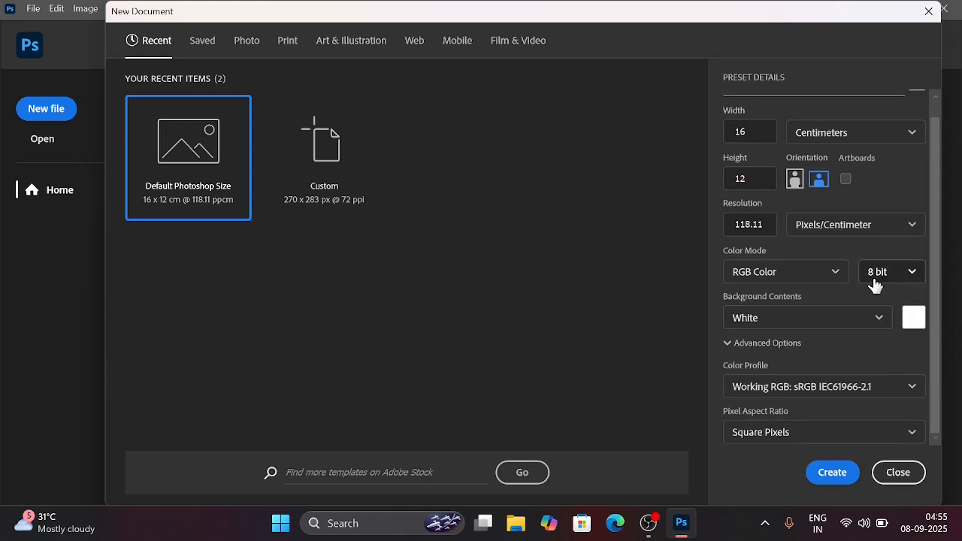
left_click(811, 330)
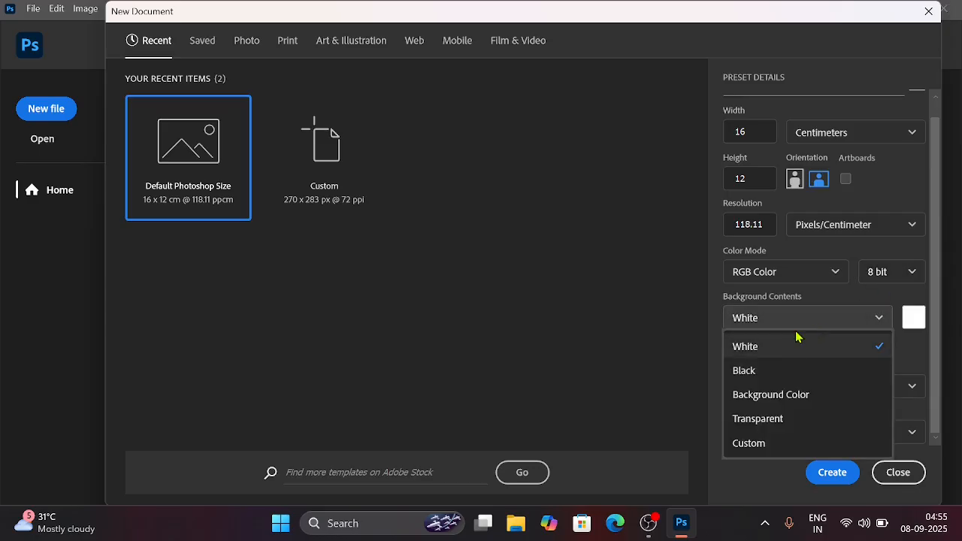
left_click(788, 346)
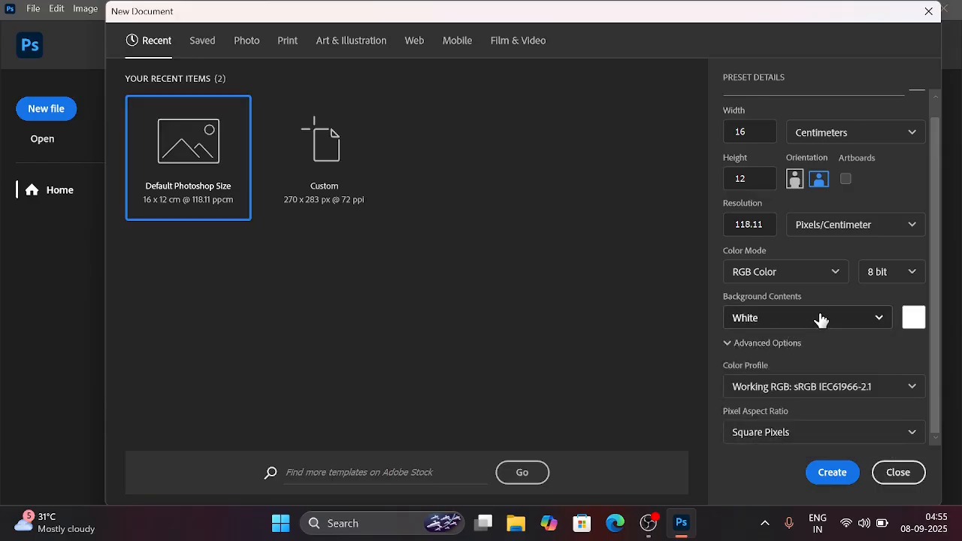
scroll(821, 319, "up", 2)
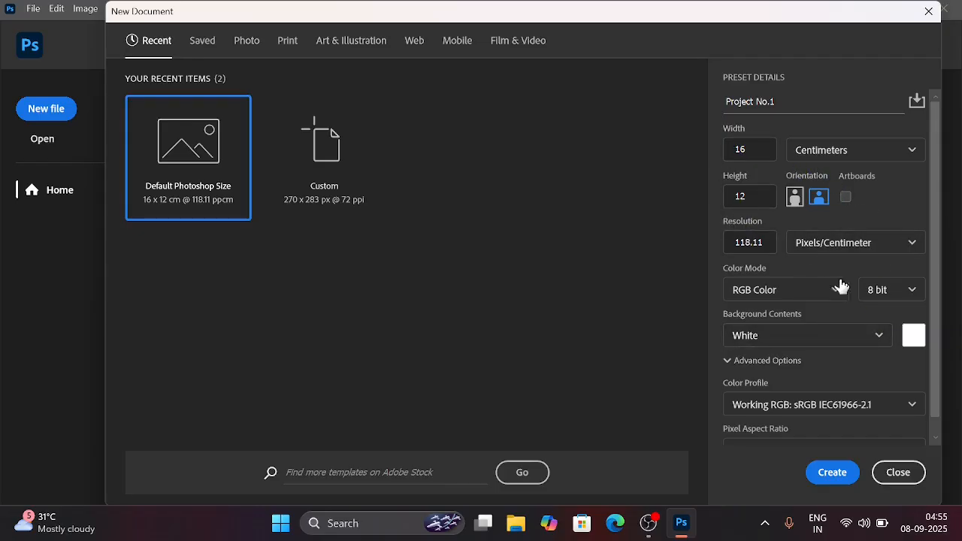
left_click(876, 338)
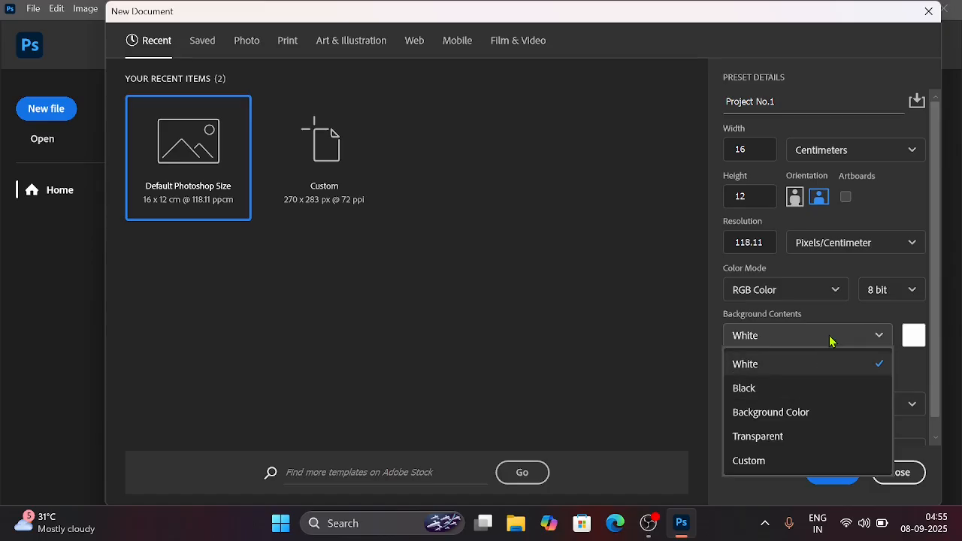
left_click(830, 338)
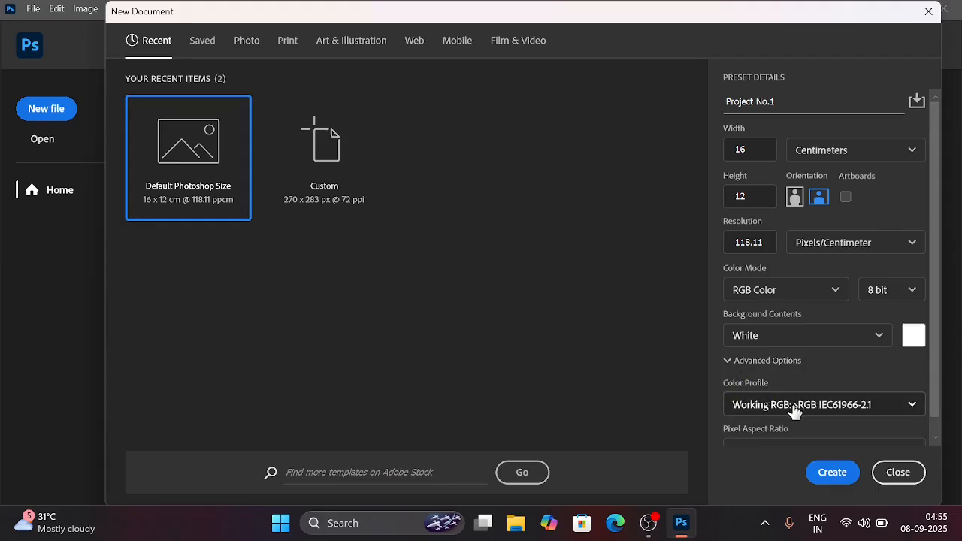
Keep Working RGB: sRGB IEC61966-2.1 as the color profile and create the Project No.1 document
scroll(752, 398, "down", 1)
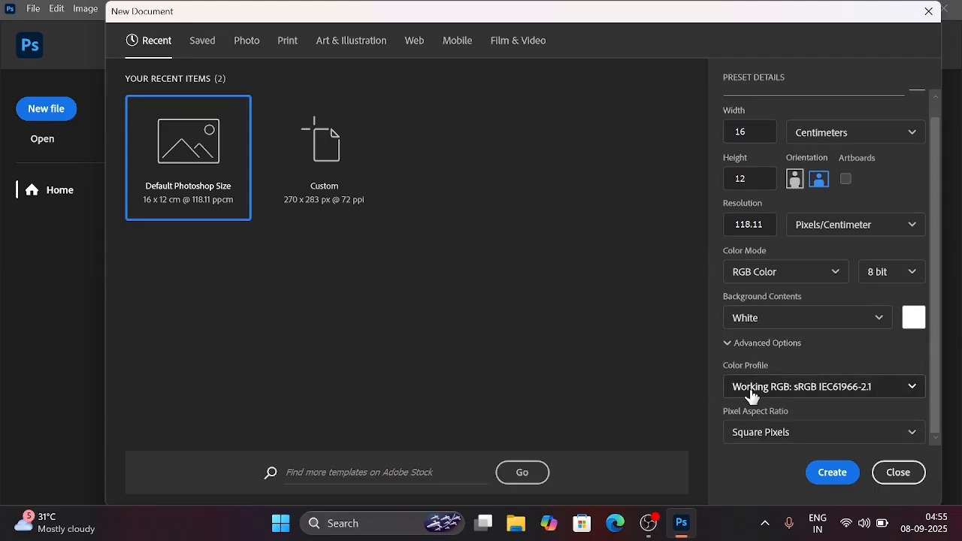
left_click(863, 391)
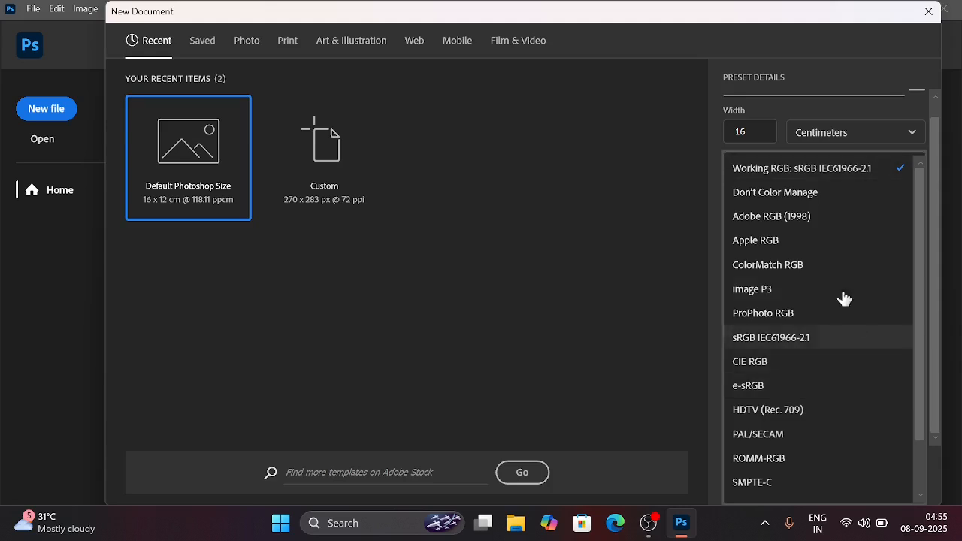
left_click(822, 167)
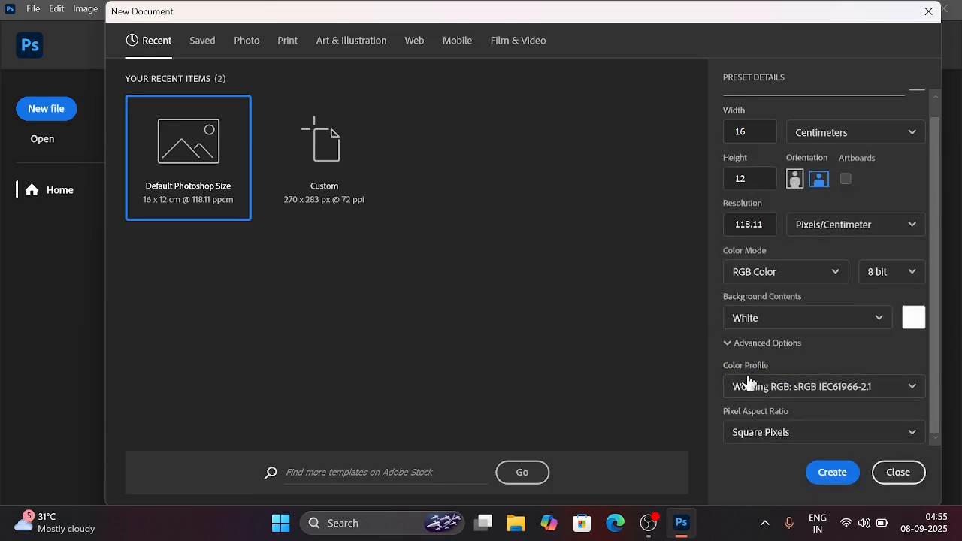
left_click(833, 472)
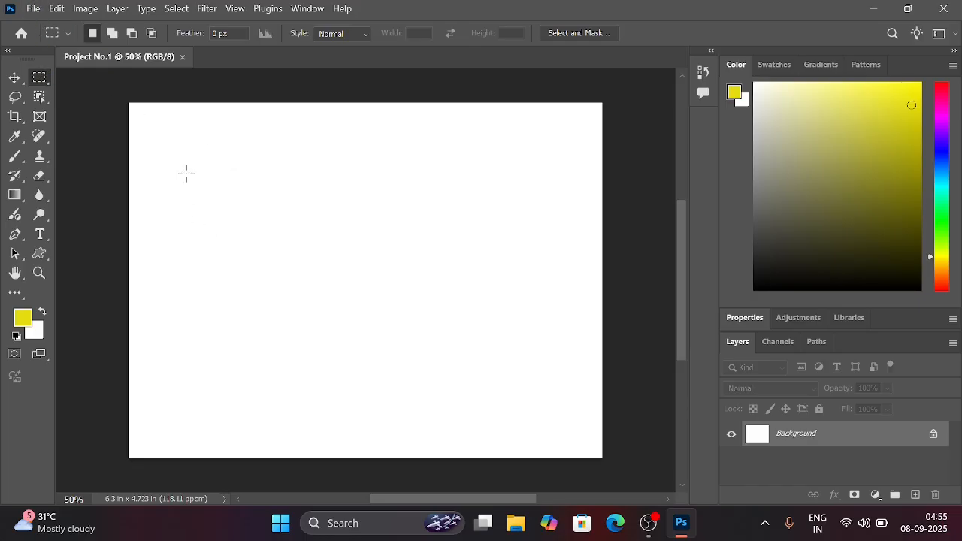
Create a second 16 x 12 cm document with Artboards enabled, and close it again
left_click(33, 8)
left_click(45, 25)
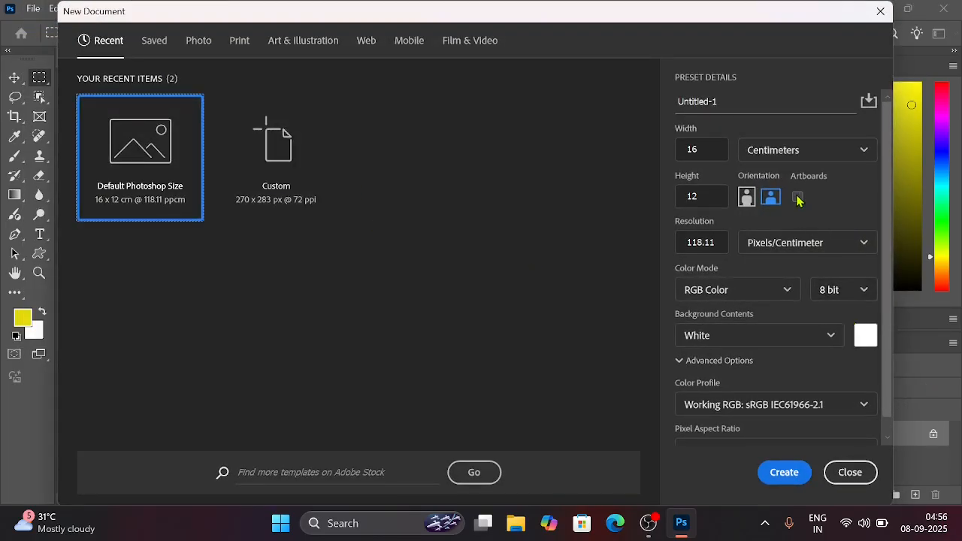
left_click(789, 471)
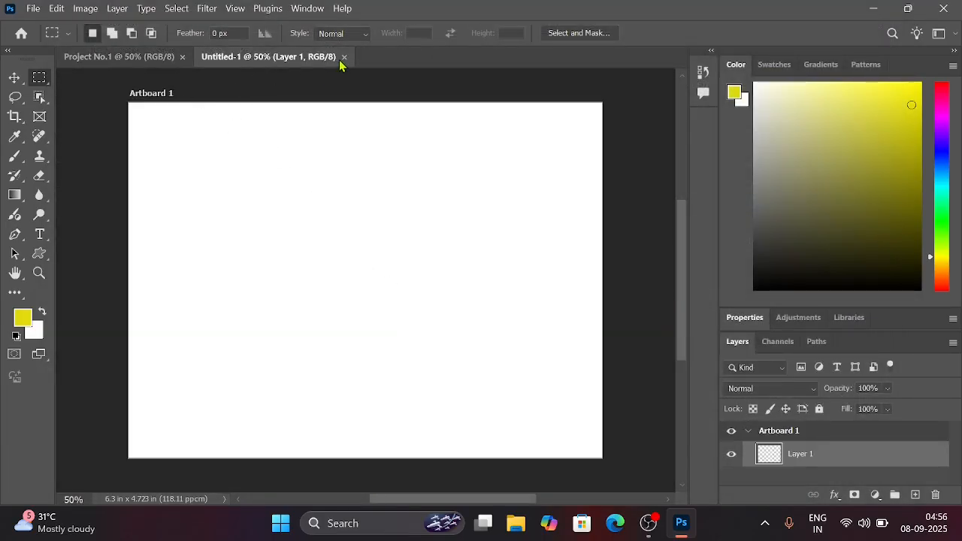
left_click(345, 58)
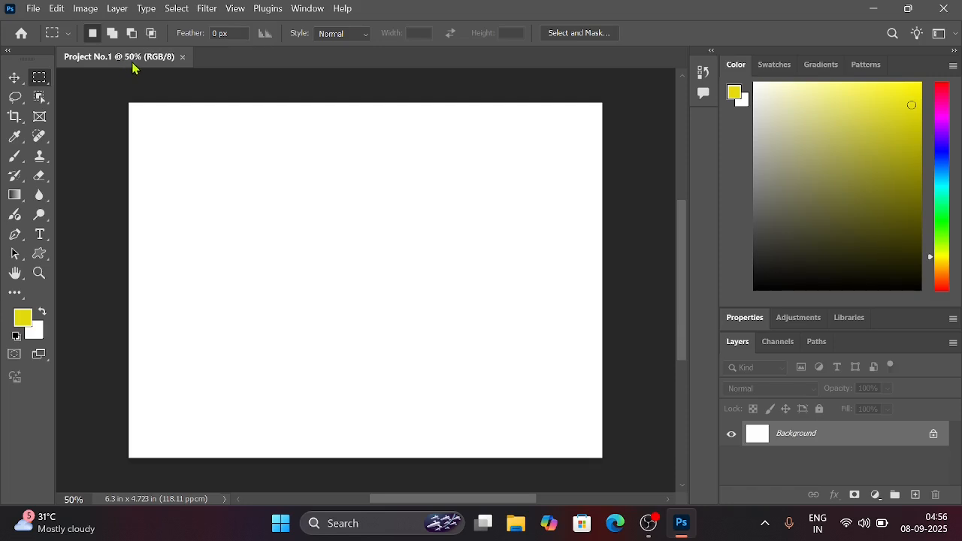
Shift the blank Project No.1 canvas sideways and zoom it in and out, returning to 50%
scroll(380, 280, "left", 4)
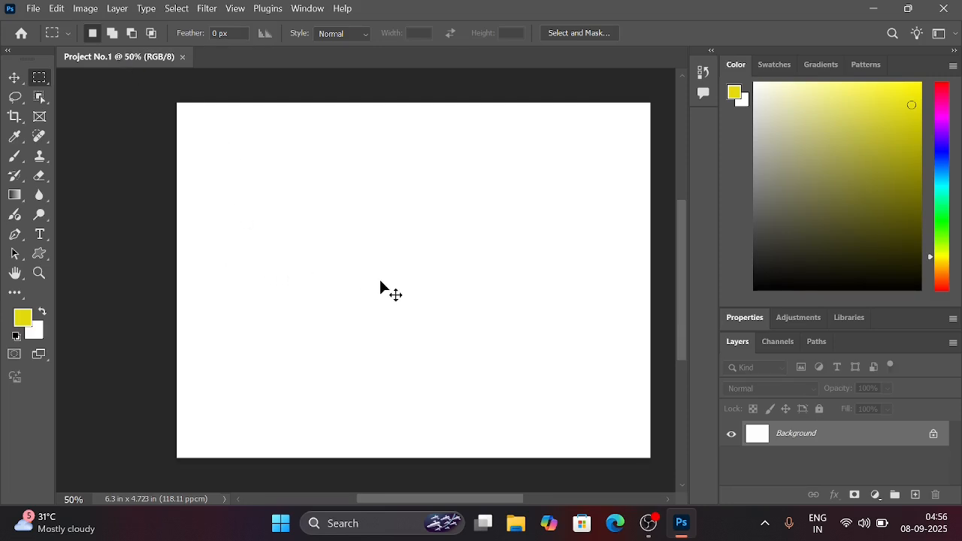
scroll(381, 280, "right", 3)
scroll(380, 281, "up", 2)
scroll(380, 281, "up", 1)
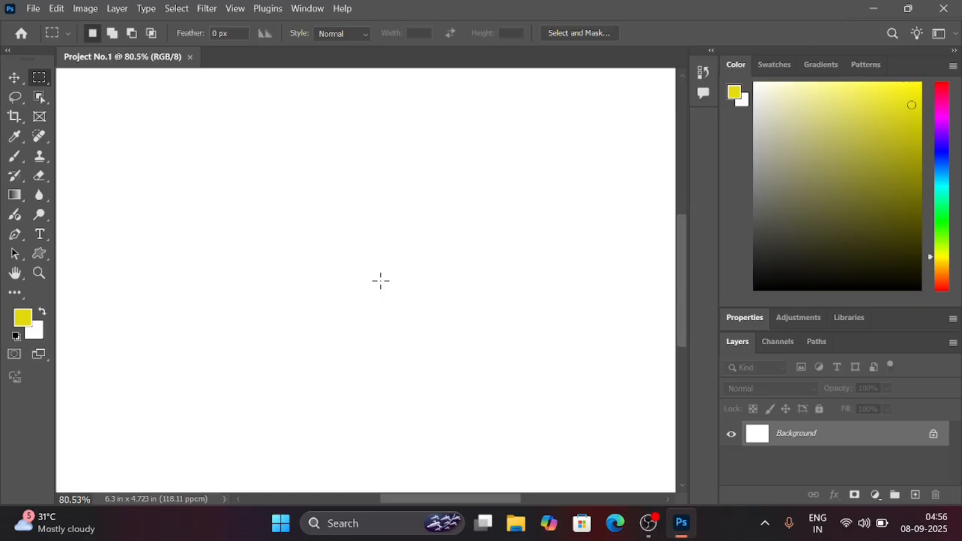
scroll(380, 280, "down", 2)
scroll(381, 280, "down", 1)
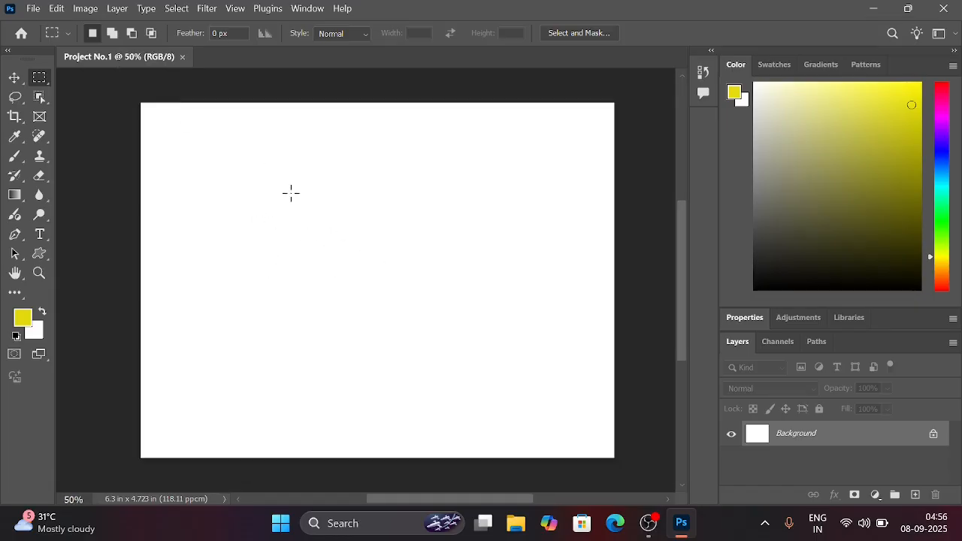
scroll(316, 220, "down", 2)
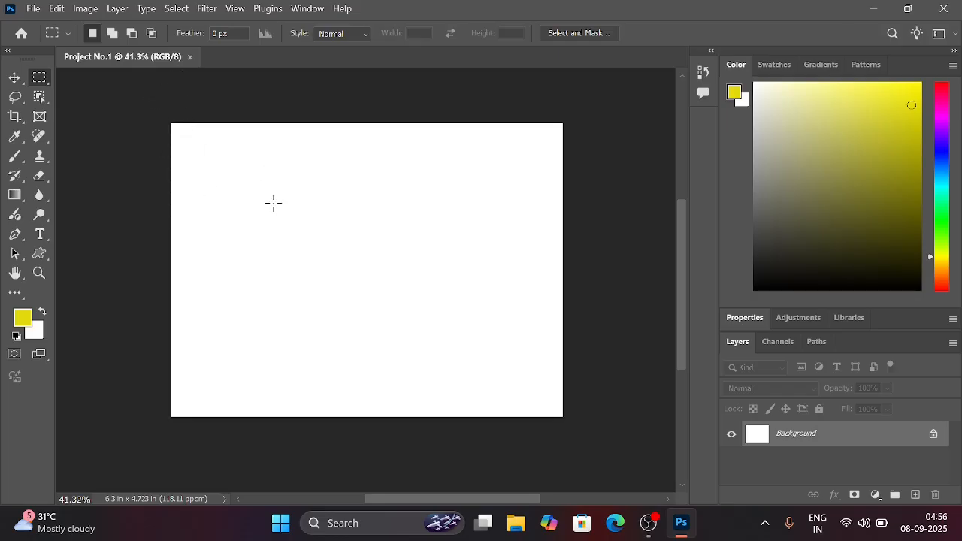
scroll(278, 212, "down", 1)
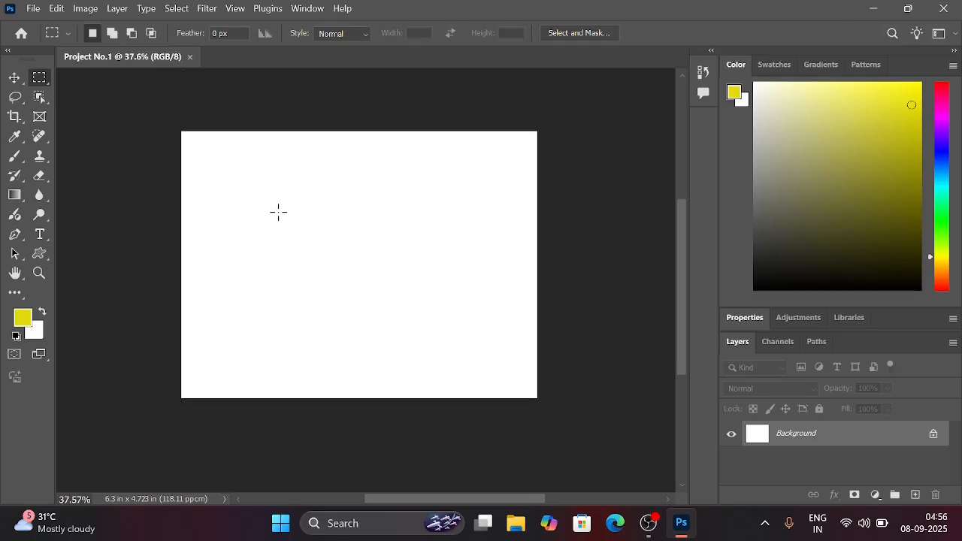
scroll(278, 212, "up", 2)
scroll(278, 212, "down", 2)
scroll(278, 212, "up", 4)
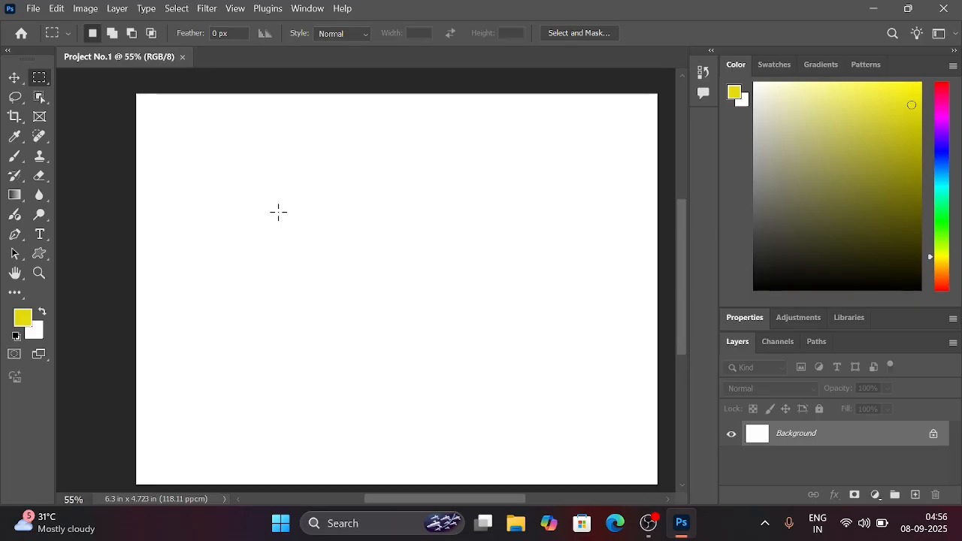
scroll(278, 212, "down", 3)
scroll(278, 212, "up", 1)
scroll(278, 212, "down", 2)
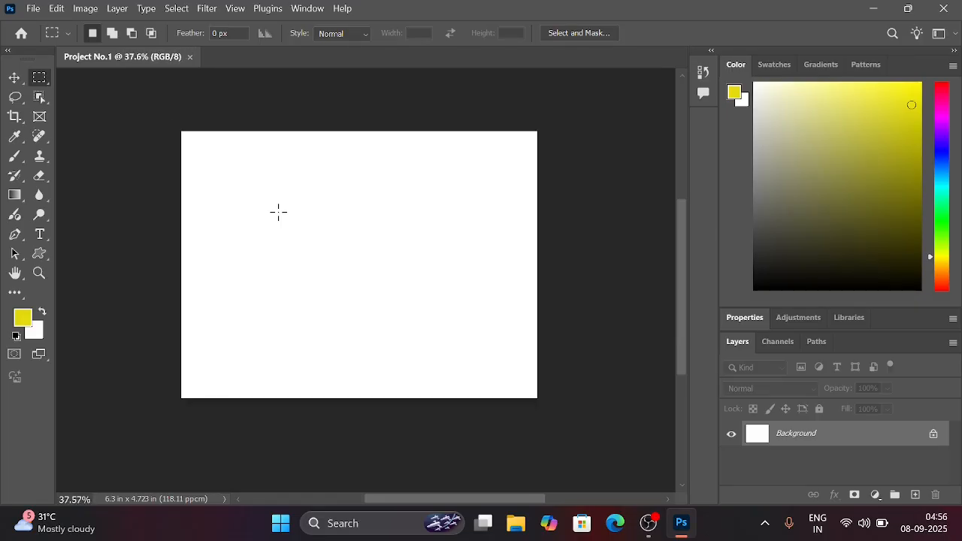
scroll(278, 212, "up", 3)
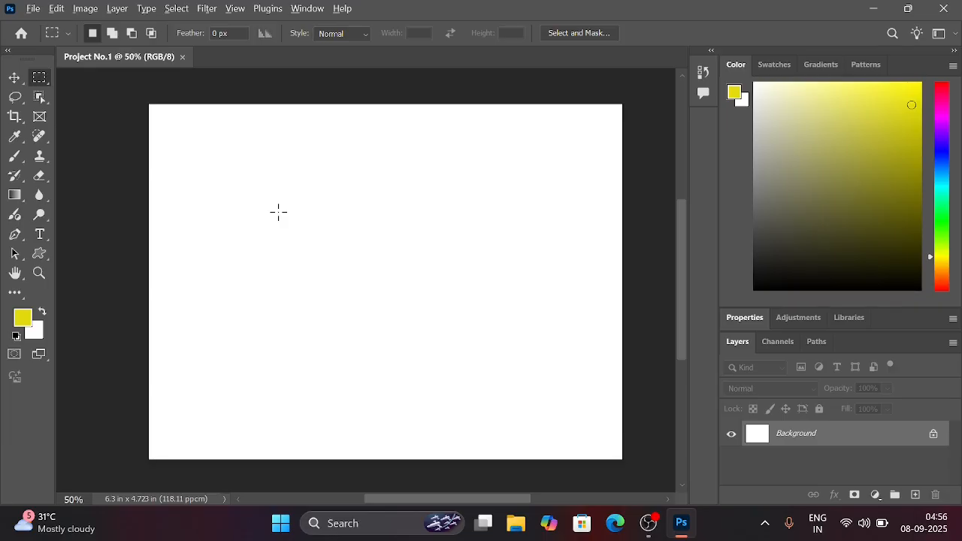
scroll(278, 212, "down", 2)
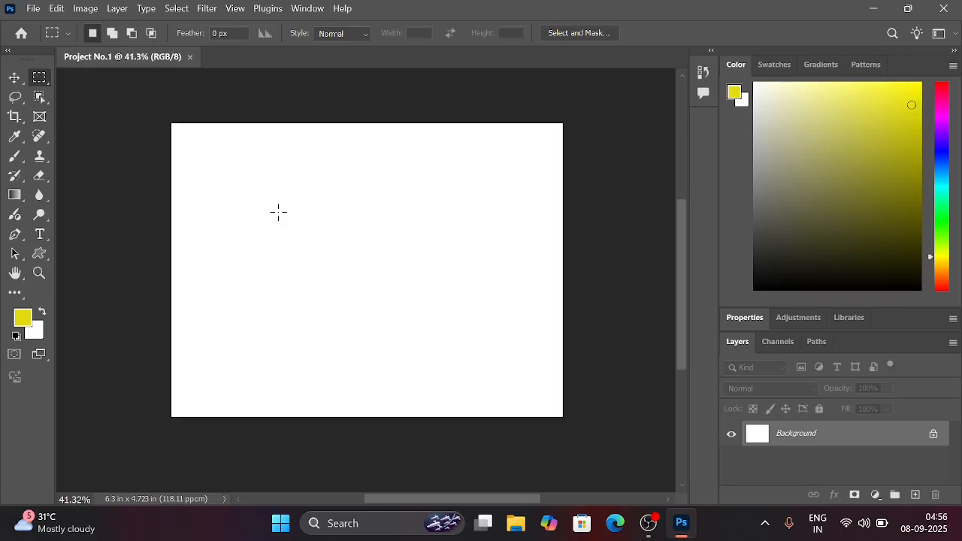
scroll(278, 212, "down", 10)
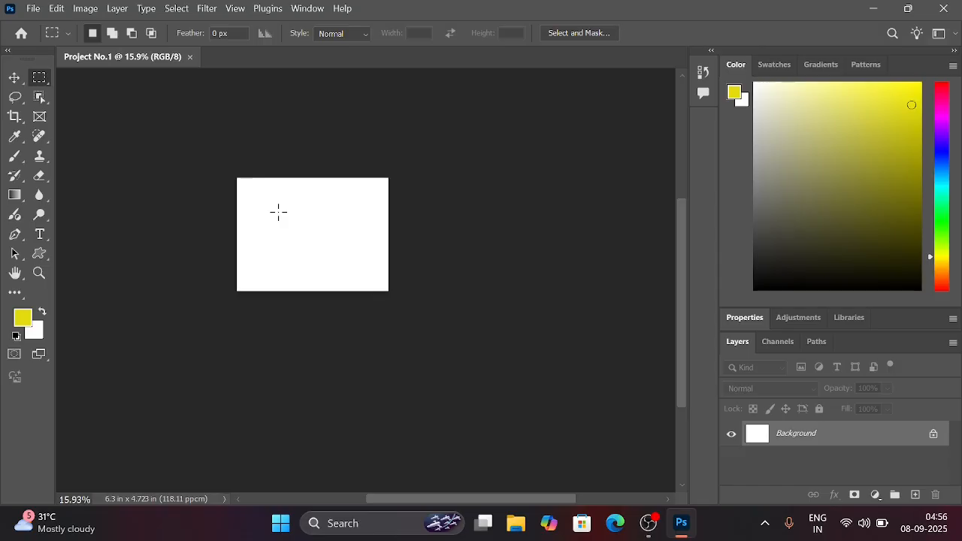
scroll(278, 212, "down", 2)
scroll(278, 212, "up", 8)
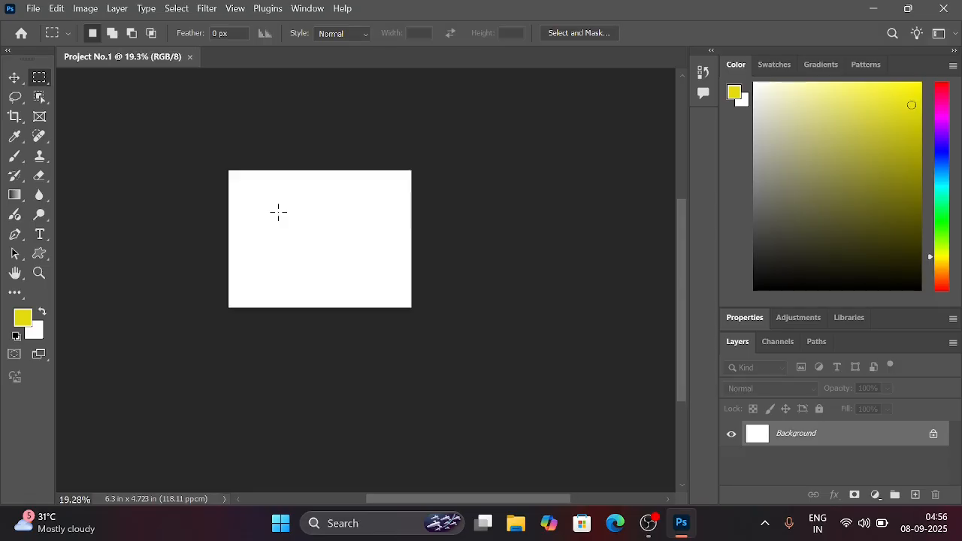
scroll(279, 212, "up", 4)
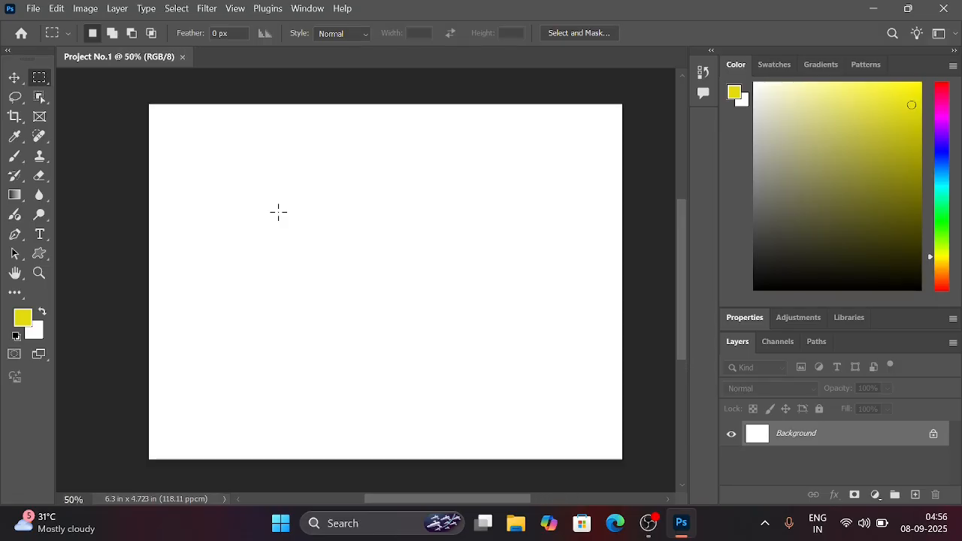
Move the view of the Project No.1 canvas up and down repeatedly at 50% zoom
scroll(278, 212, "down", 1)
scroll(278, 212, "up", 1)
scroll(278, 212, "down", 1)
scroll(278, 212, "up", 2)
scroll(278, 212, "down", 1)
scroll(278, 212, "down", 1)
scroll(278, 212, "up", 2)
scroll(278, 212, "up", 1)
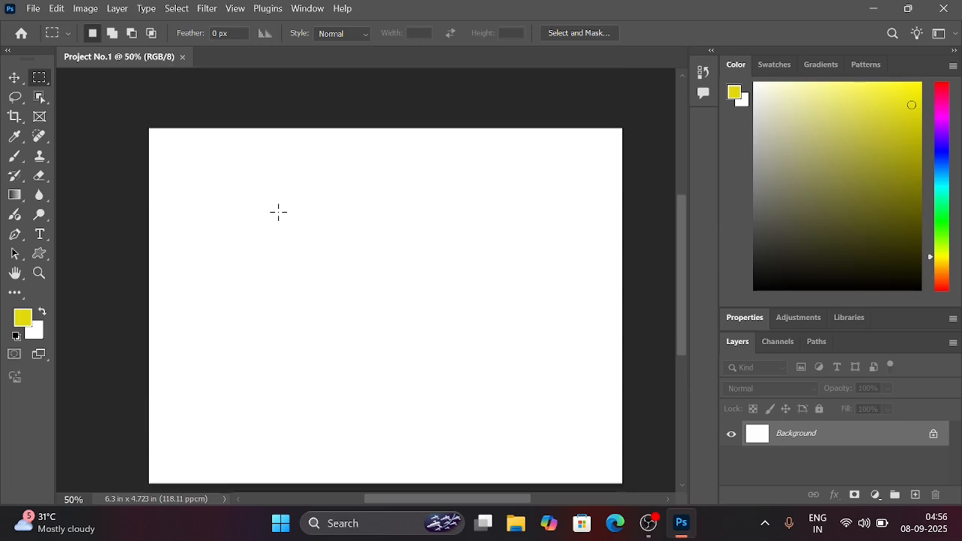
scroll(278, 212, "down", 1)
scroll(278, 212, "down", 1)
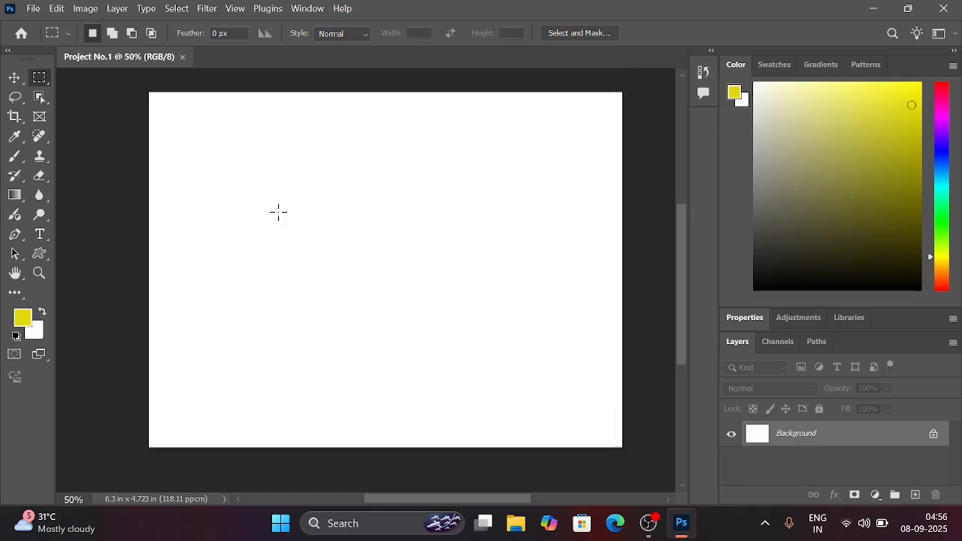
scroll(278, 212, "up", 1)
scroll(278, 211, "up", 1)
scroll(278, 211, "down", 2)
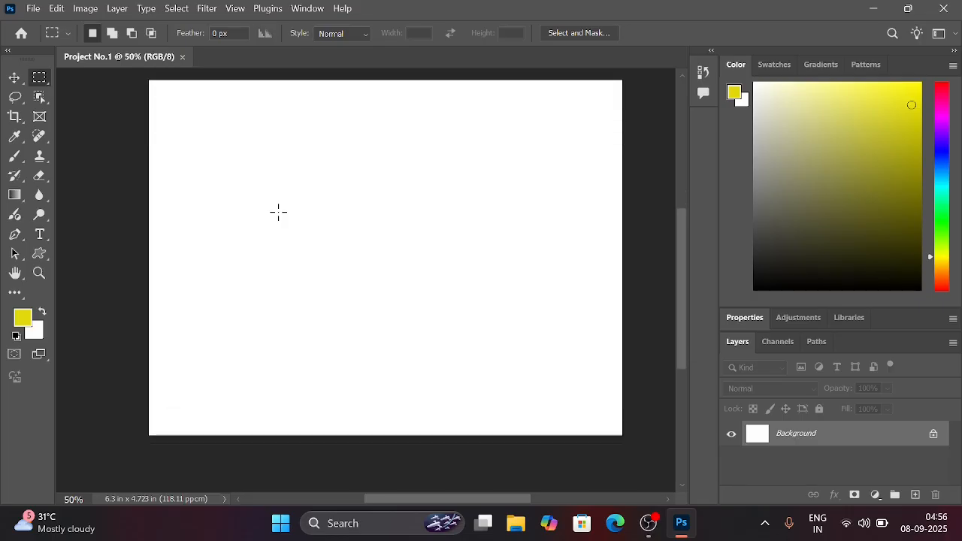
scroll(278, 212, "down", 1)
scroll(279, 212, "up", 4)
scroll(278, 212, "down", 2)
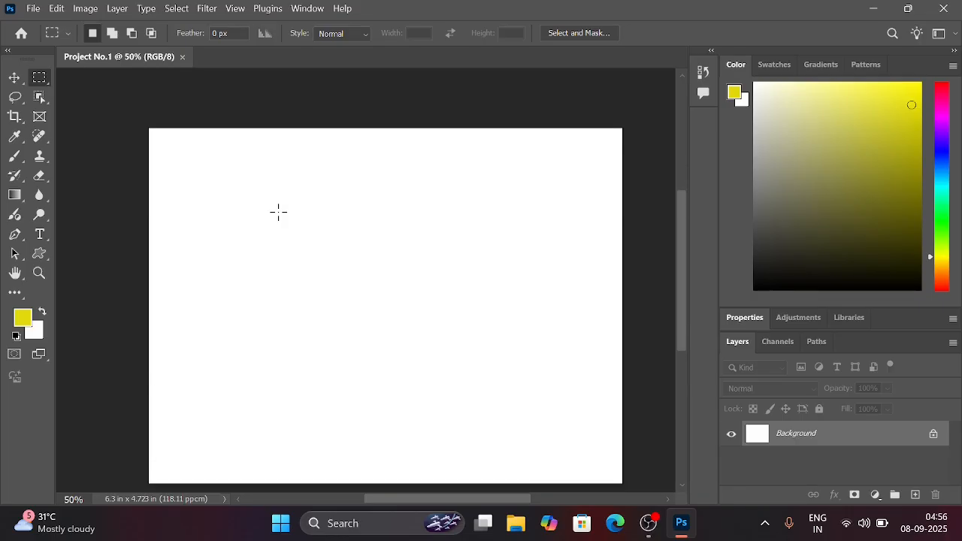
Pan the Project No.1 canvas vertically and sideways in both directions at 50% zoom
scroll(278, 212, "down", 3)
scroll(279, 212, "up", 1)
scroll(278, 212, "up", 1)
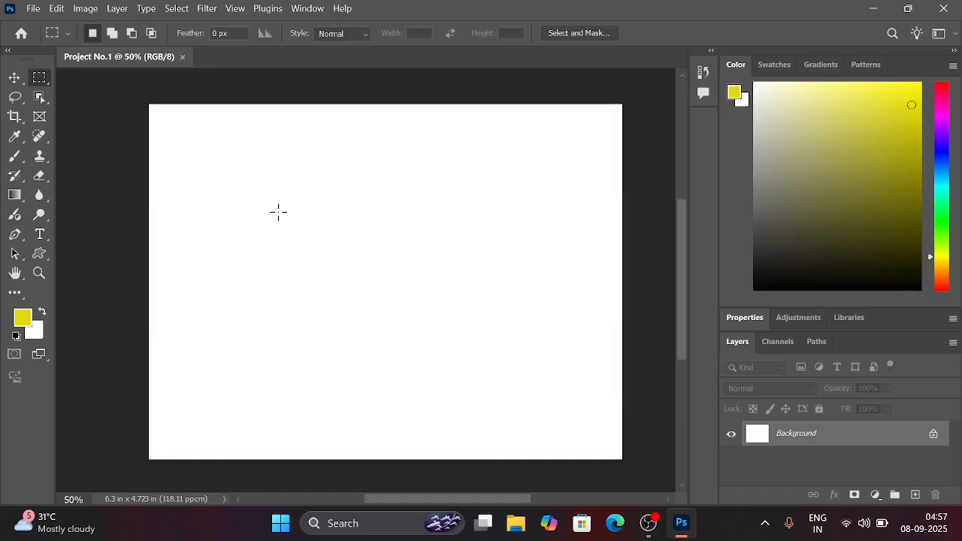
scroll(278, 213, "right", 4)
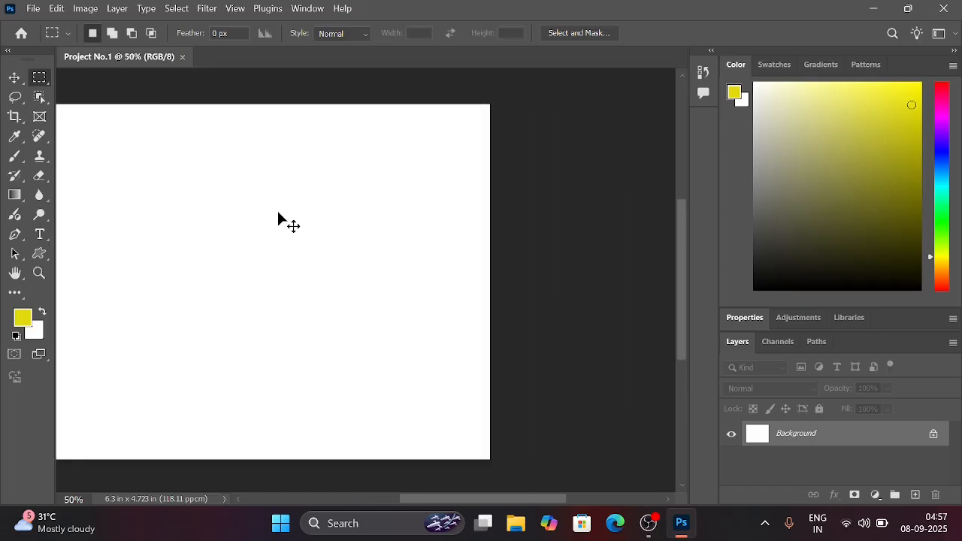
scroll(278, 213, "left", 2)
scroll(278, 214, "left", 5)
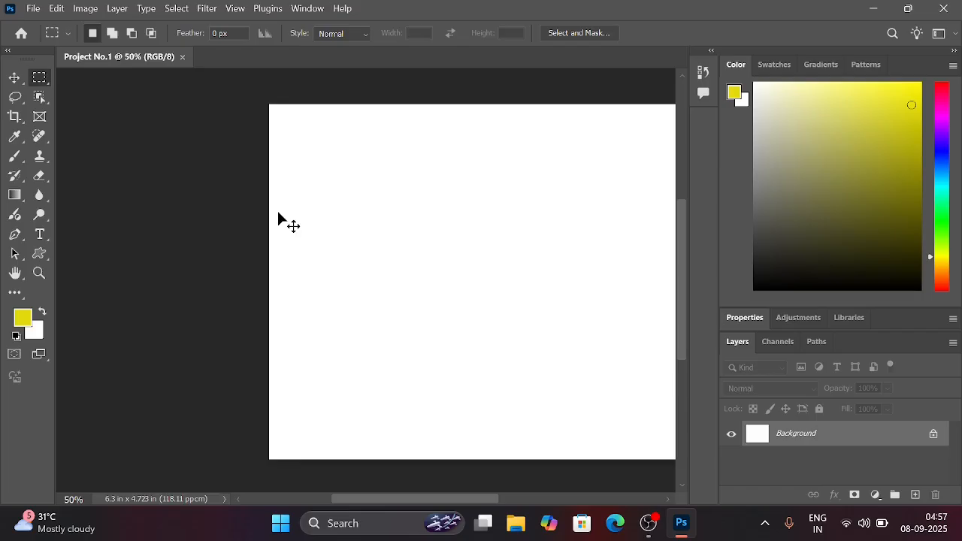
scroll(278, 214, "left", 1)
scroll(278, 214, "right", 4)
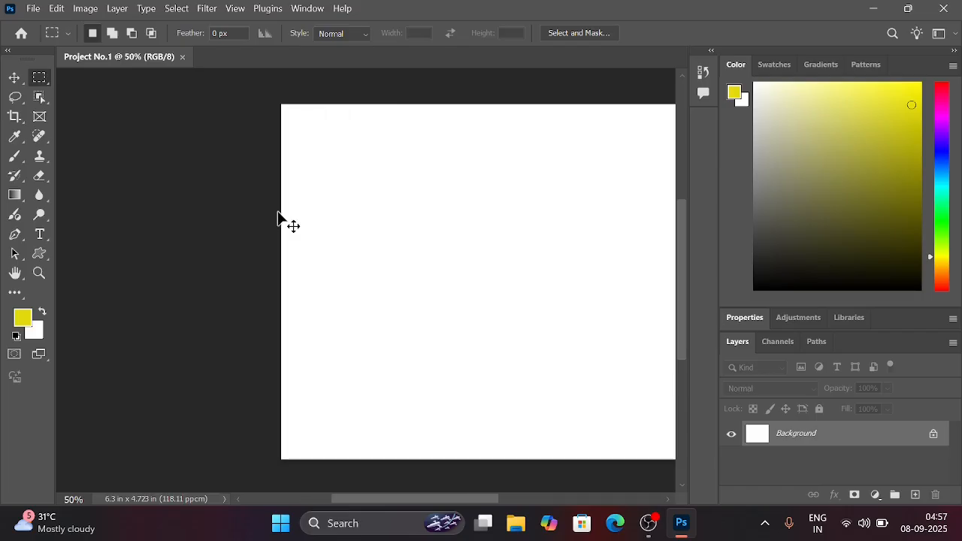
Zoom in and out on the Project No.1 canvas, ending at 38.19%
scroll(278, 212, "up", 6)
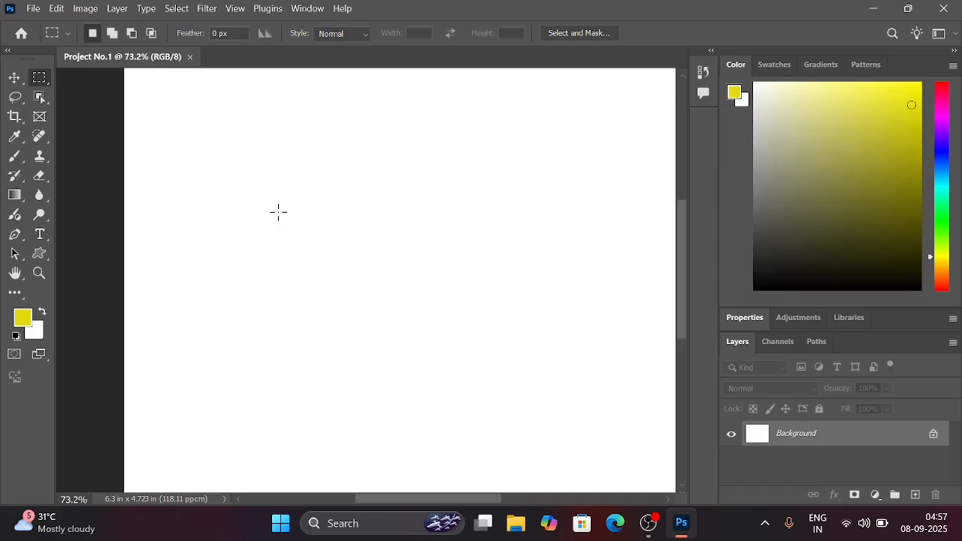
scroll(278, 212, "down", 6)
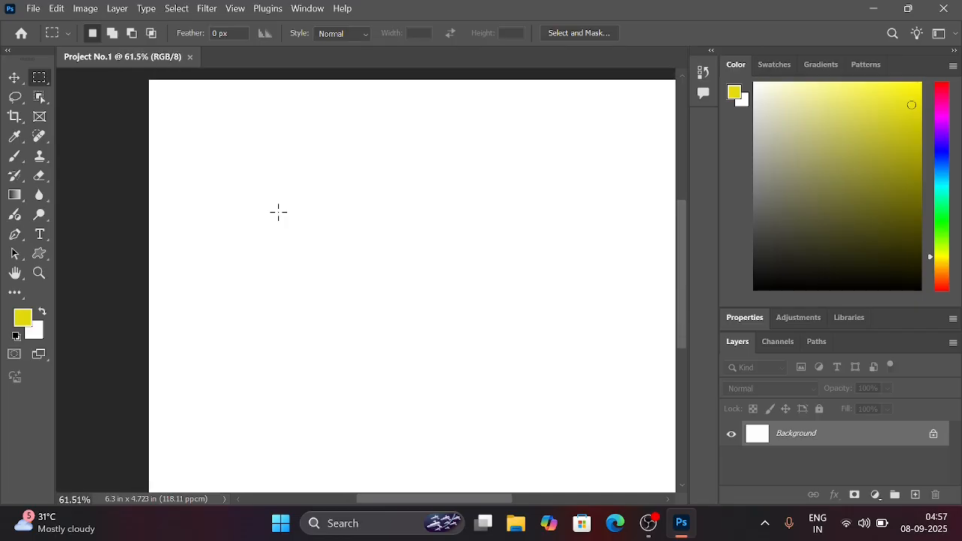
scroll(278, 212, "up", 2)
scroll(279, 212, "down", 3)
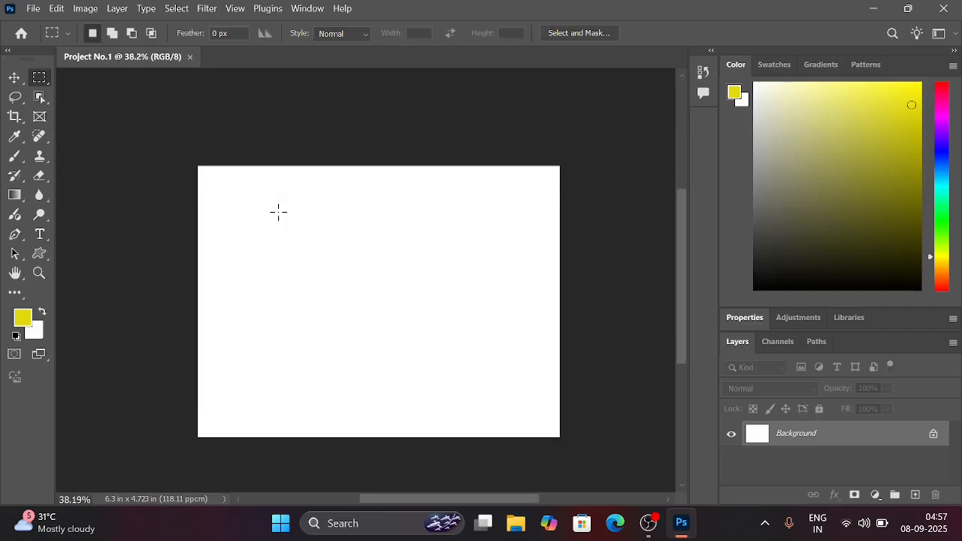
scroll(278, 212, "up", 2)
scroll(278, 213, "down", 3)
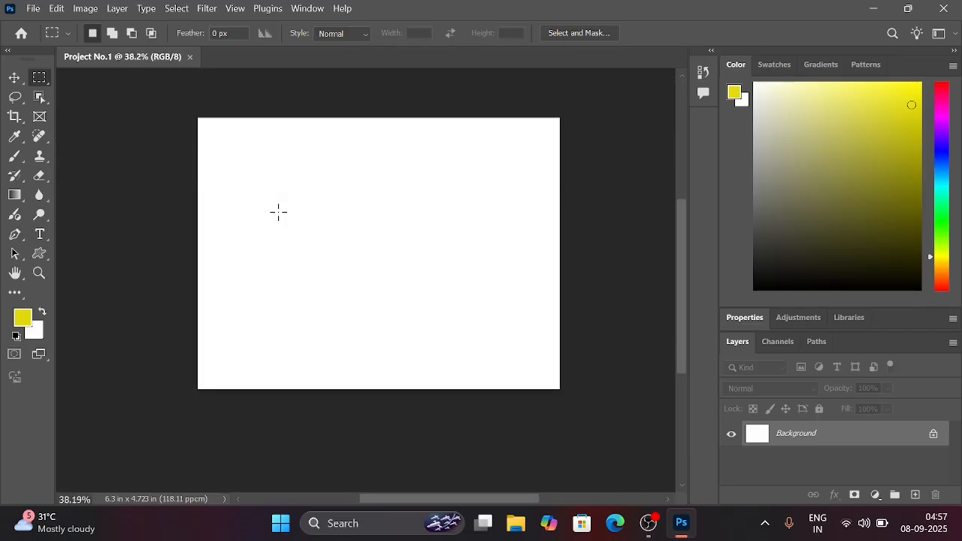
Shift the canvas view up and down and sideways at 38.19% zoom
scroll(279, 213, "up", 2)
scroll(278, 212, "down", 2)
scroll(279, 213, "up", 3)
scroll(278, 212, "down", 3)
scroll(278, 213, "up", 2)
scroll(278, 213, "down", 3)
scroll(278, 213, "up", 1)
scroll(278, 213, "down", 2)
scroll(278, 212, "up", 2)
scroll(278, 213, "right", 2)
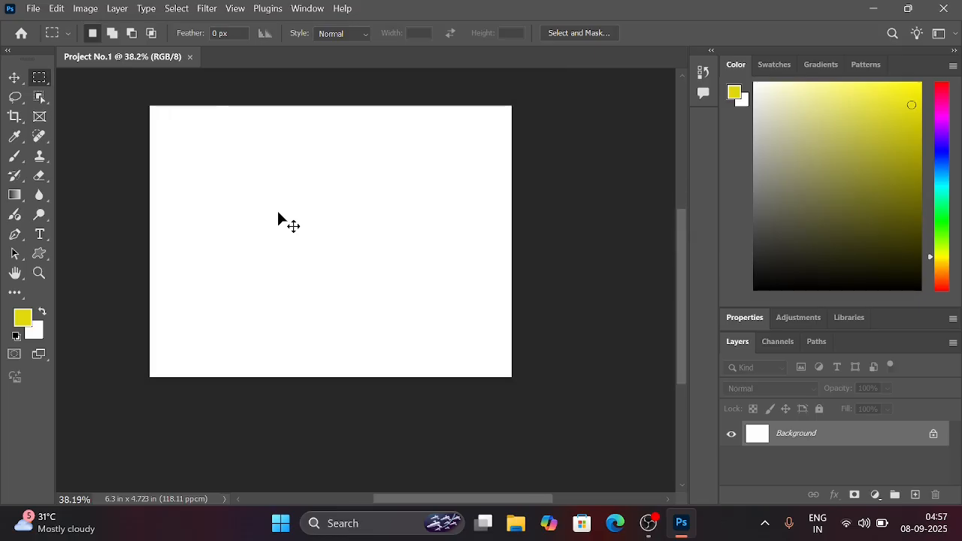
scroll(278, 213, "left", 2)
scroll(279, 213, "right", 2)
scroll(278, 212, "left", 2)
key("ctrl")
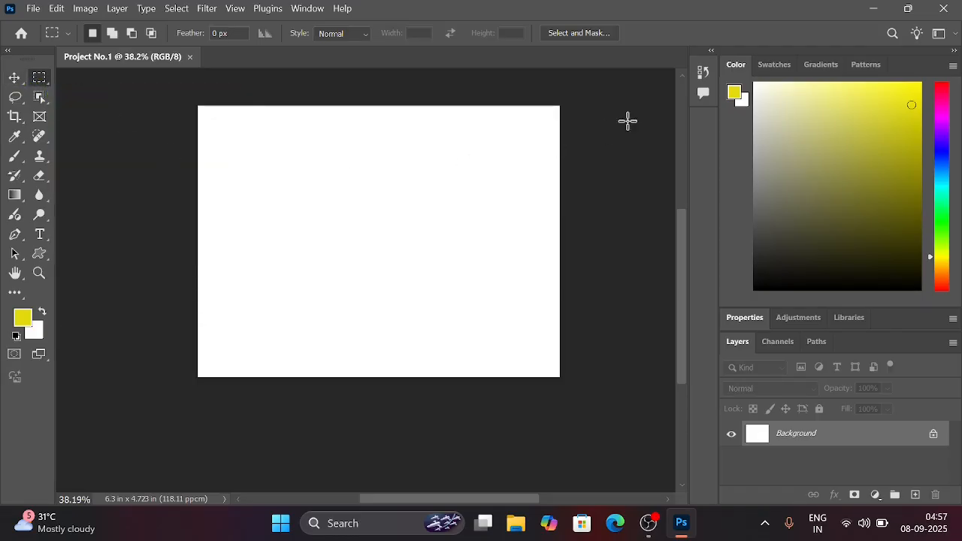
Expand the History and Comments panel group and collapse it back to icons
left_click(711, 51)
left_click(711, 53)
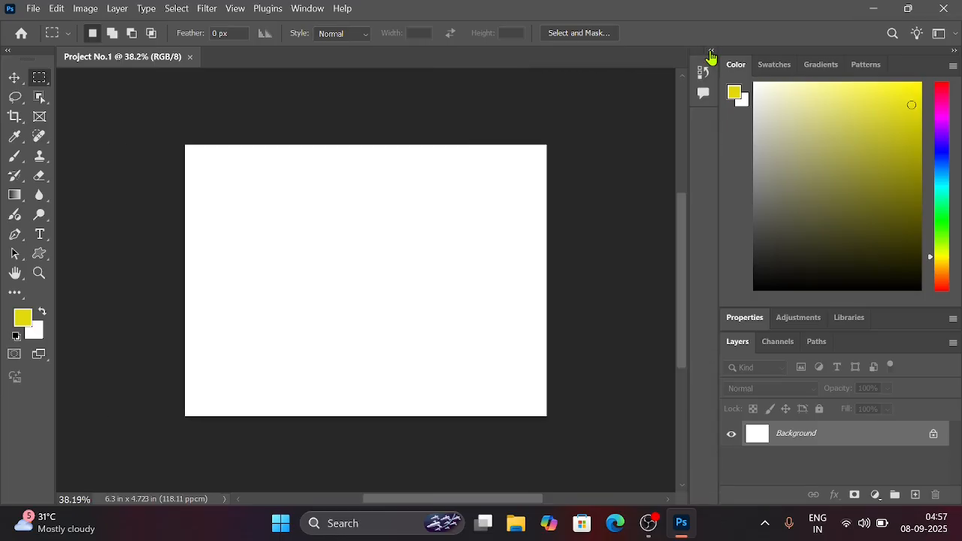
left_click(711, 52)
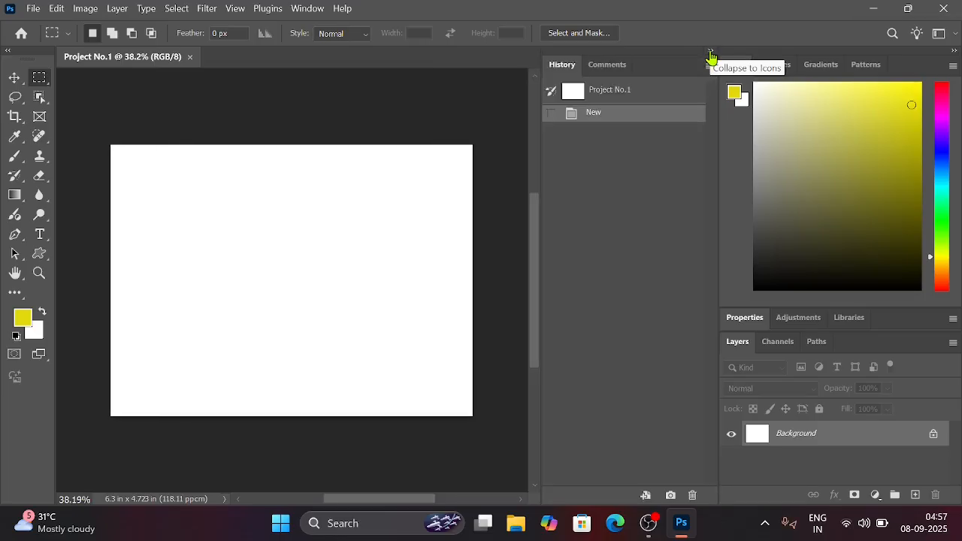
left_click(711, 52)
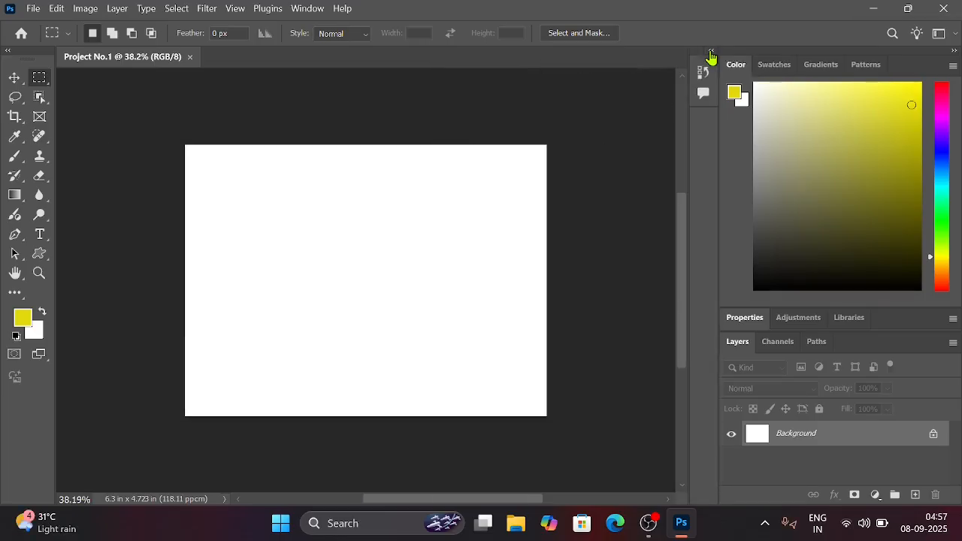
Switch the Color, Properties and Layers panel groups between expanded and icon view, leave them as icons, and expand the History panel
left_click(956, 51)
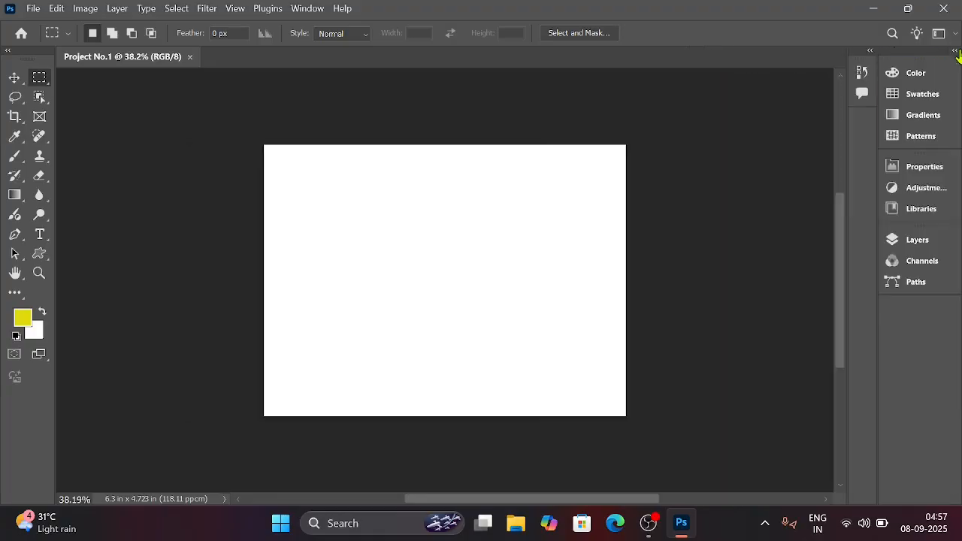
left_click(956, 51)
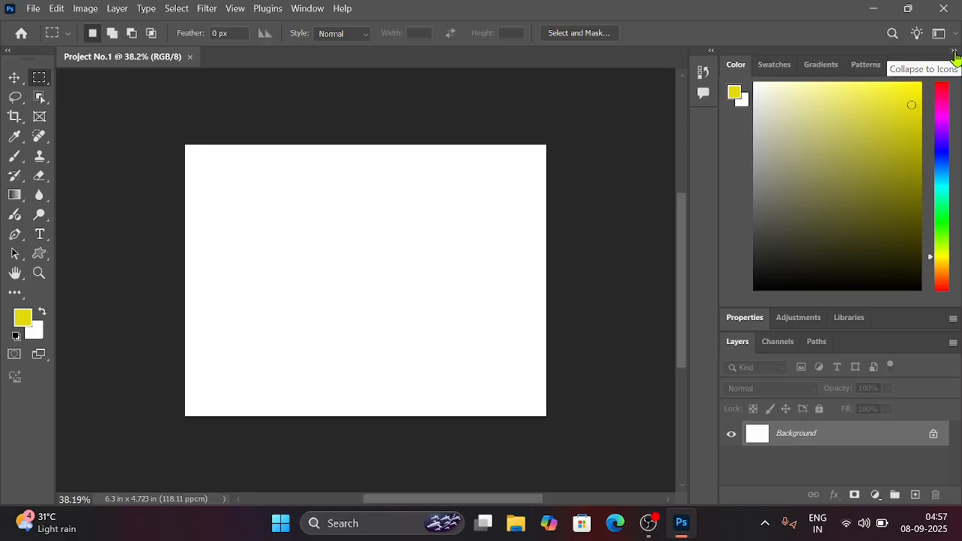
left_click(955, 53)
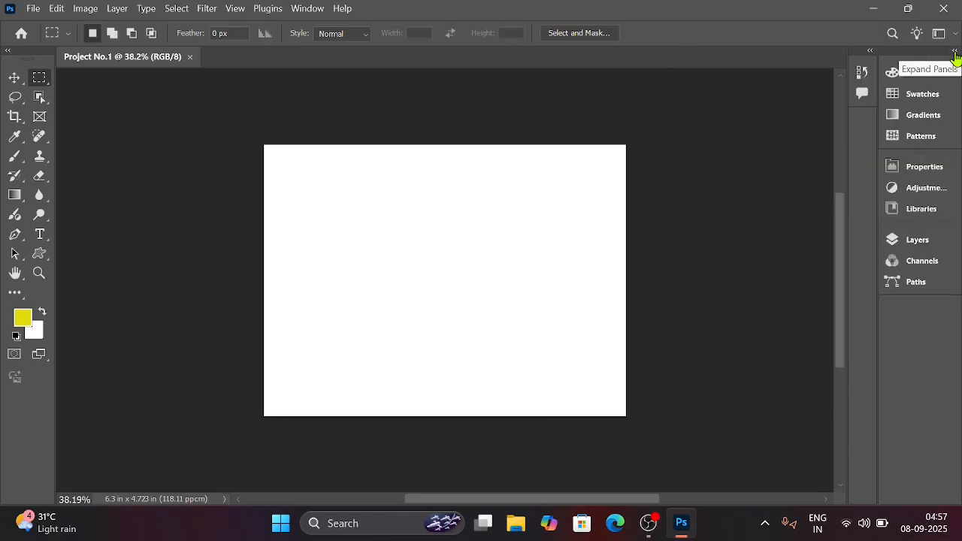
left_click(956, 52)
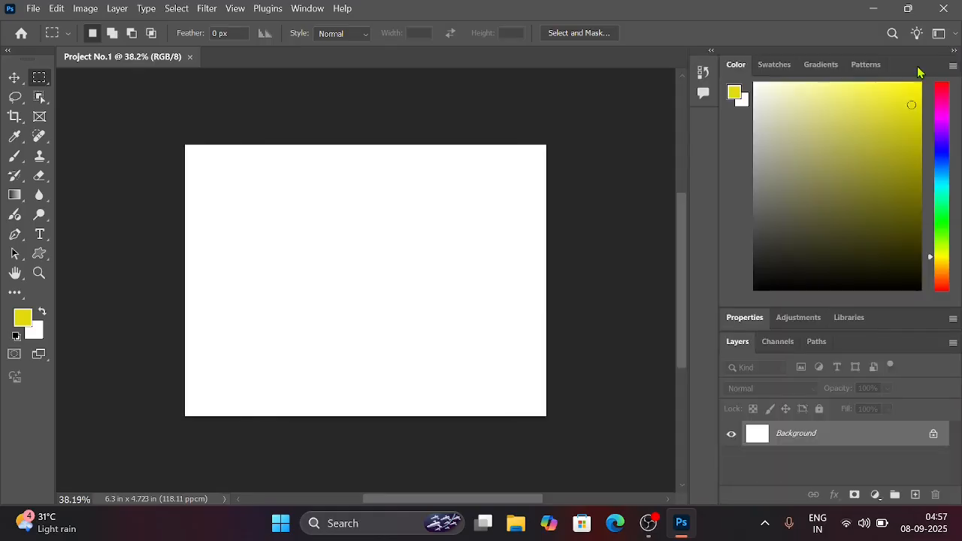
left_click(955, 51)
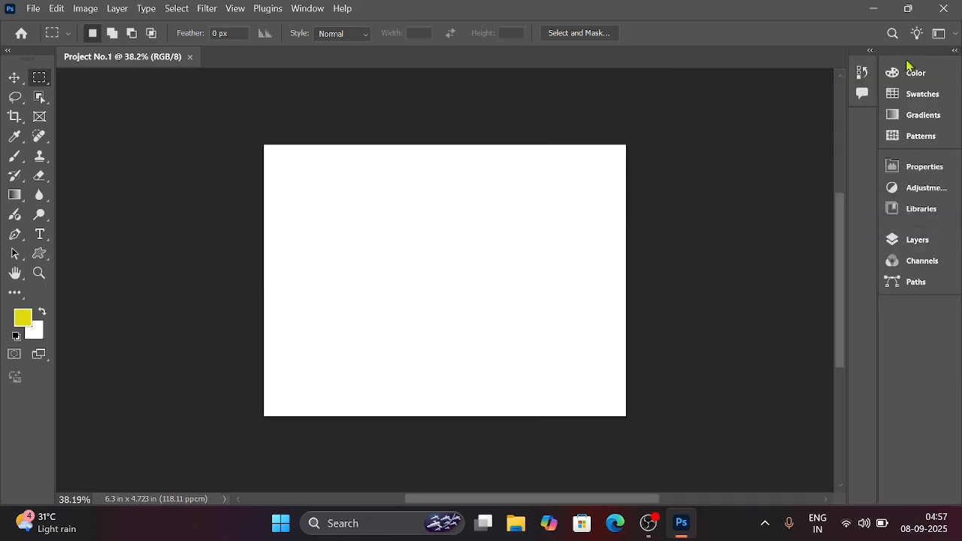
left_click(870, 51)
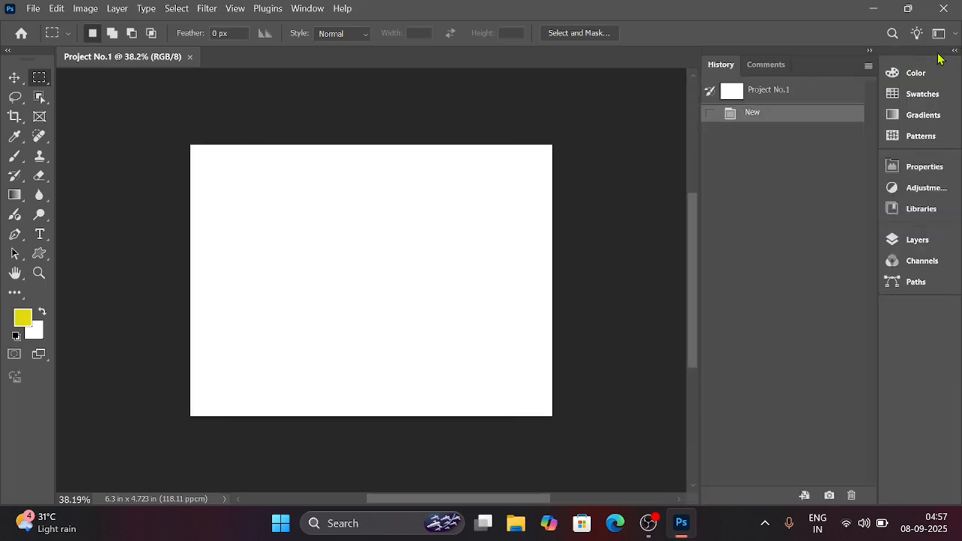
Detach the docked panel groups so they float over the canvas, and close them
left_click_drag(939, 59, 673, 139)
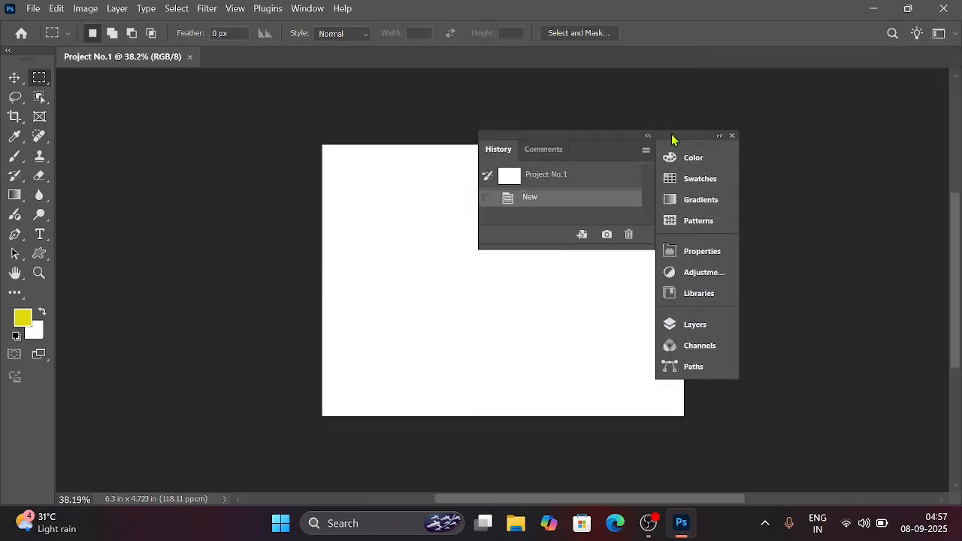
right_click(705, 153)
left_click(748, 164)
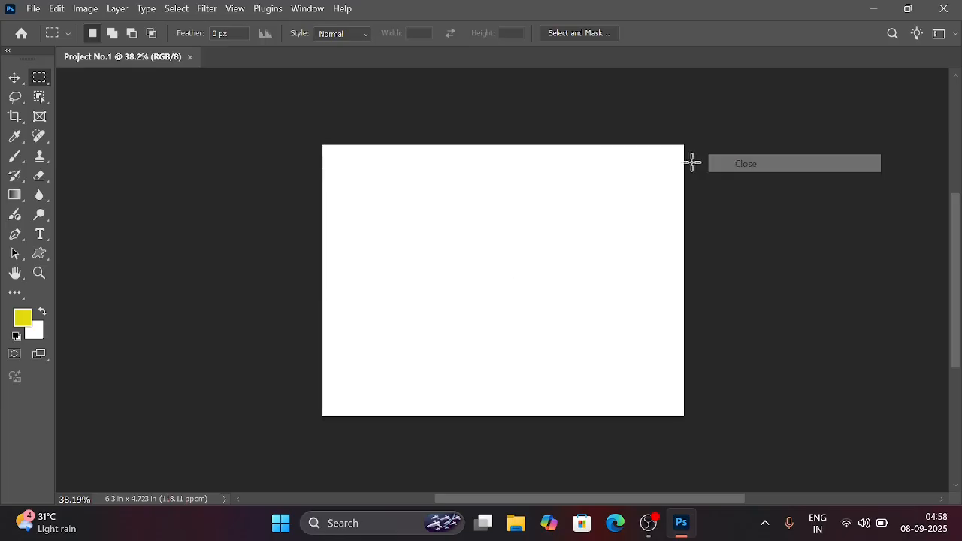
Undock the toolbar so it floats beside the canvas, and close it
left_click(9, 54)
left_click(8, 55)
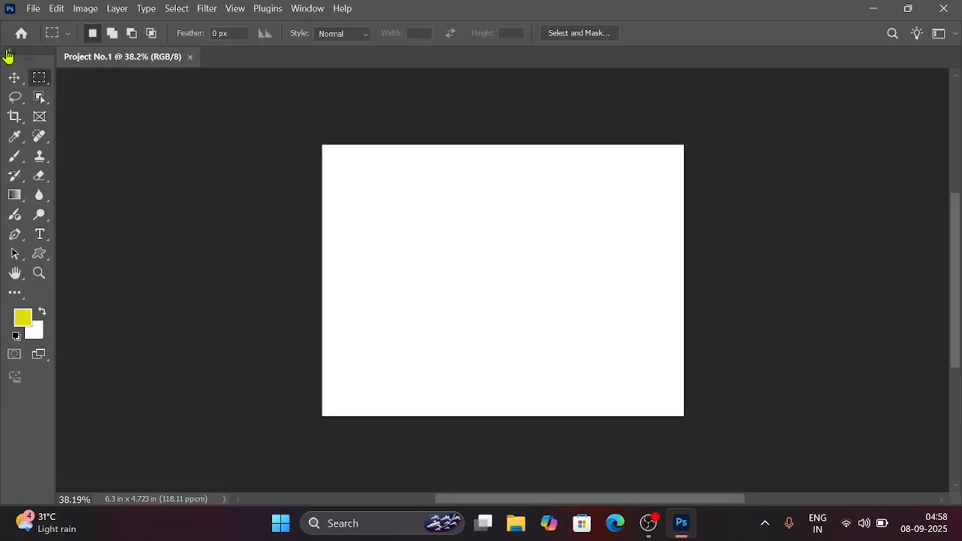
left_click_drag(7, 55, 92, 134)
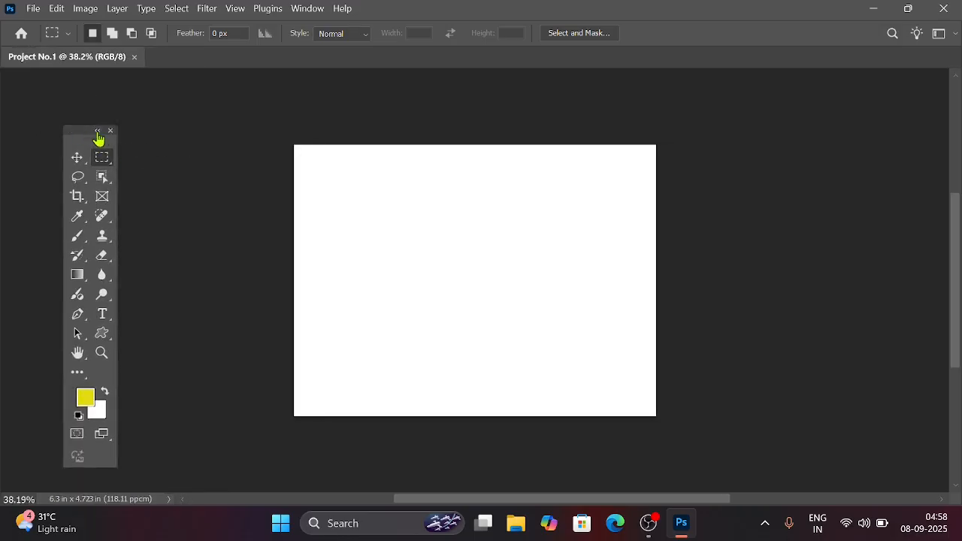
left_click(111, 130)
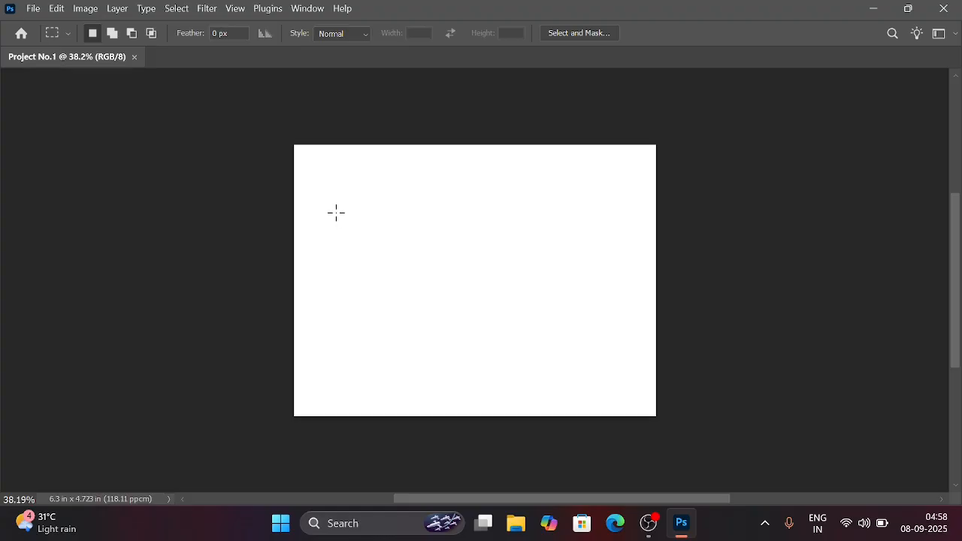
Restore the closed toolbar and panels by resetting the Essentials workspace
left_click(313, 13)
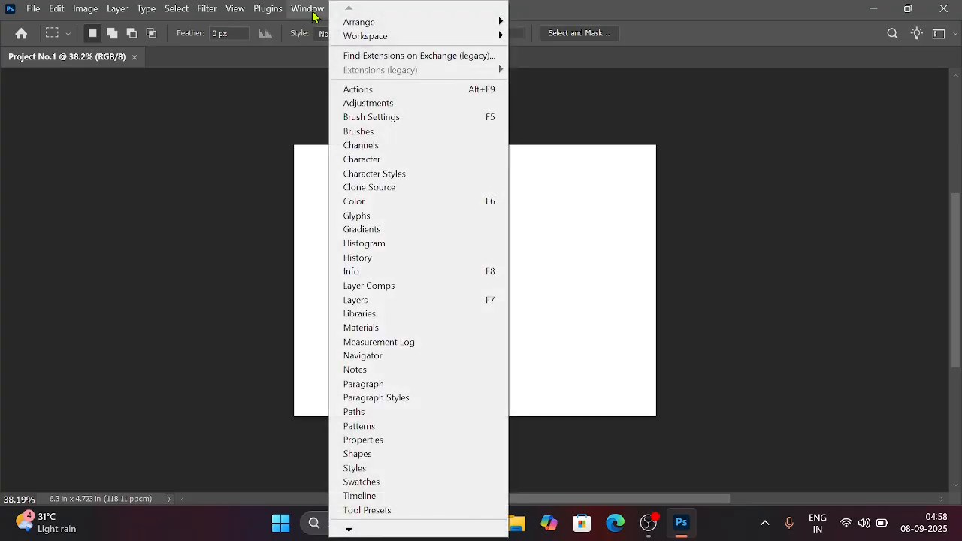
mouse_move(381, 41)
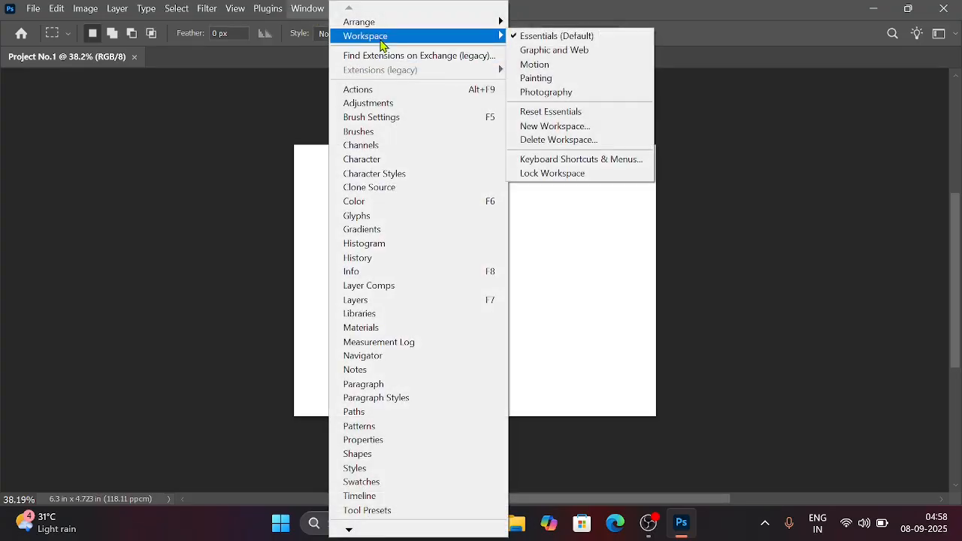
left_click(554, 112)
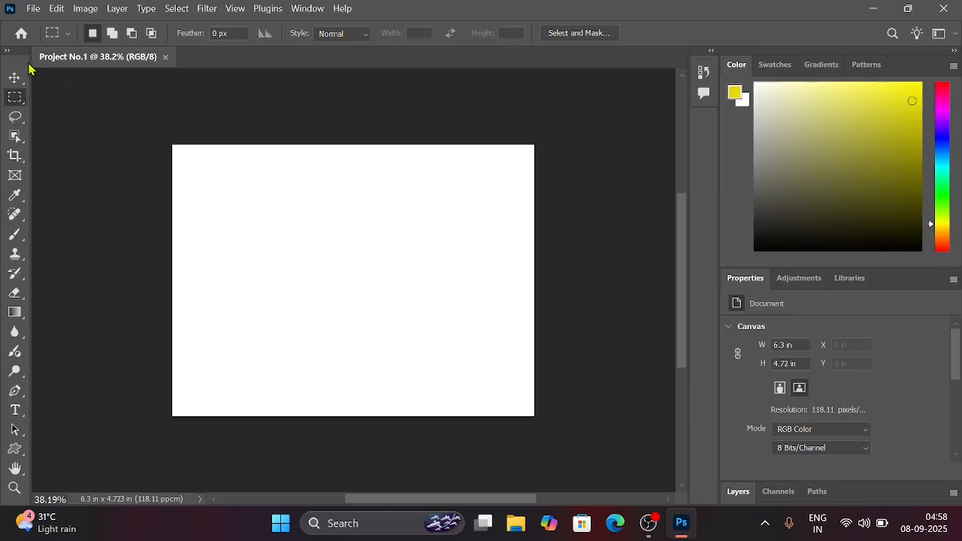
Switch the toolbar between single-column and double-column layout, leaving it in two columns
left_click(8, 51)
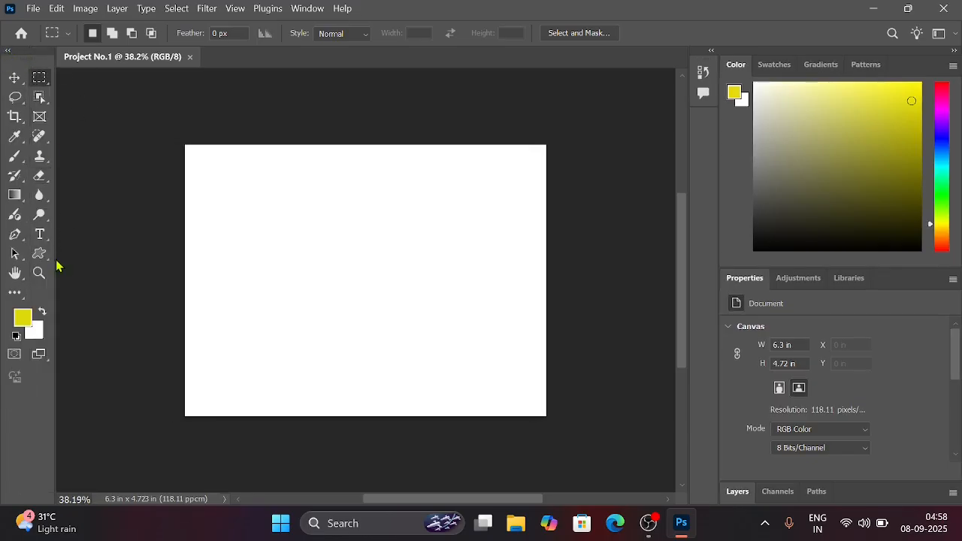
left_click(7, 51)
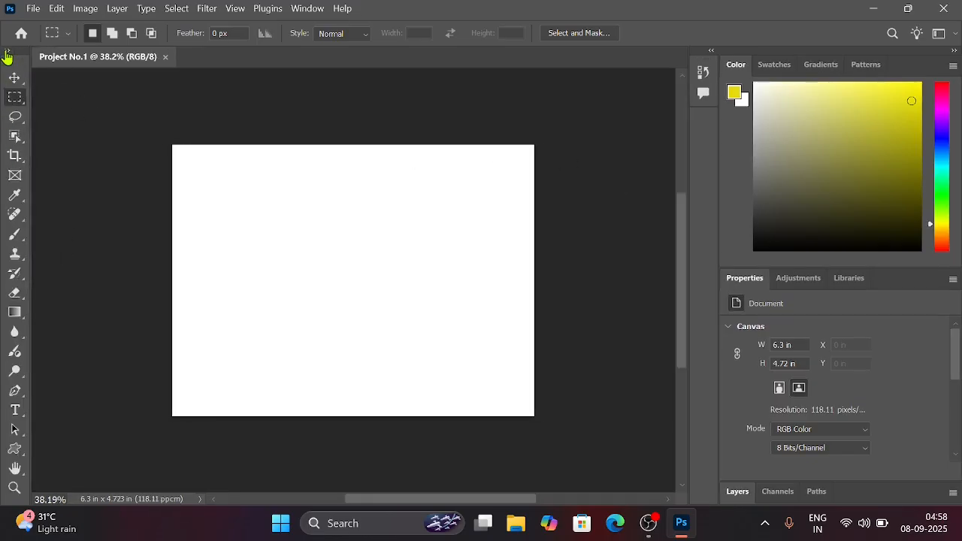
left_click(7, 52)
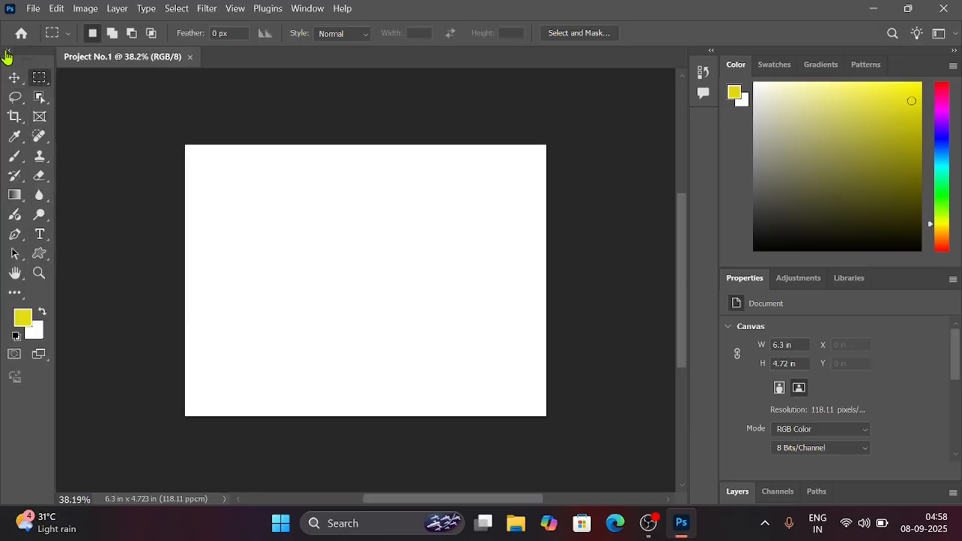
left_click(7, 53)
left_click(7, 53)
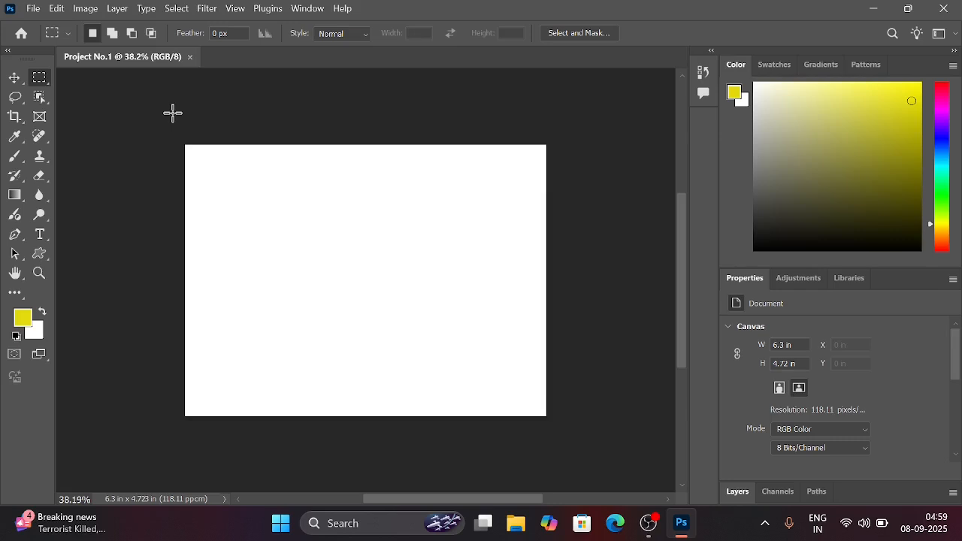
Show the tool variants grouped under the Move tool and the Rectangular Marquee Tool, leaving the Rectangular Marquee Tool active
left_click(21, 82)
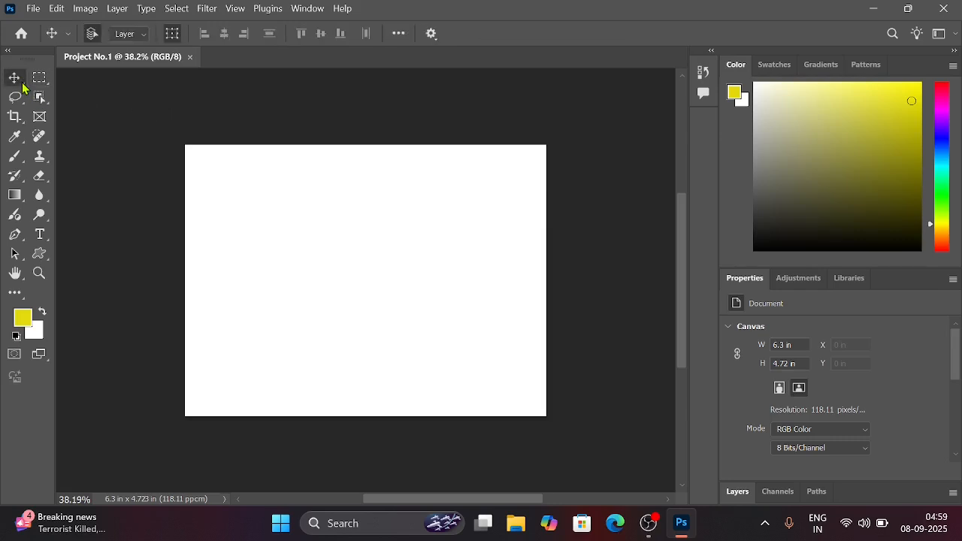
right_click(23, 85)
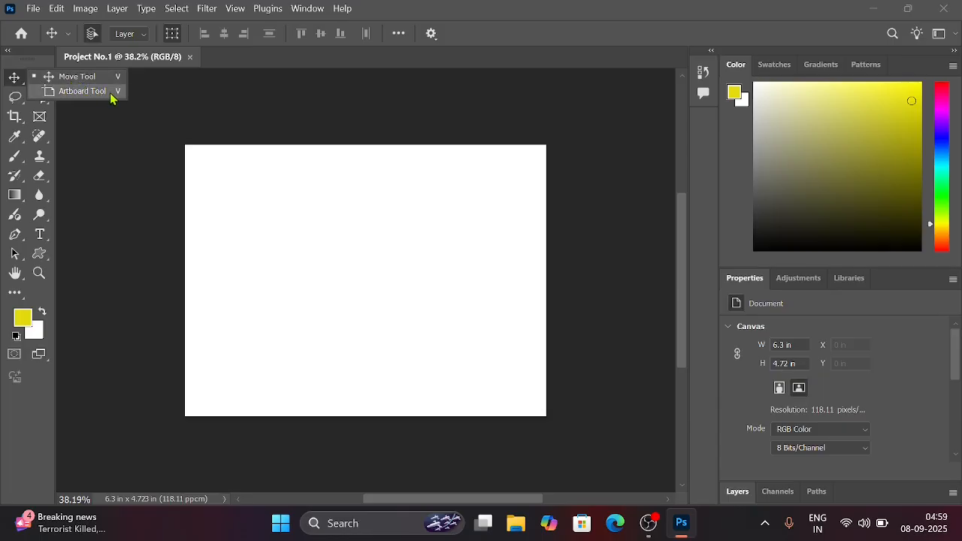
left_click(139, 126)
left_click(44, 83)
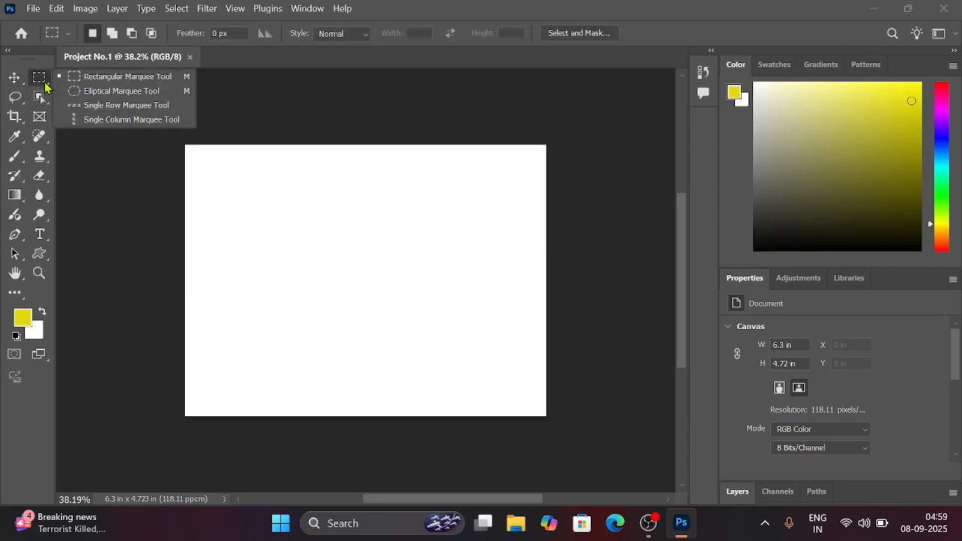
left_click(76, 147)
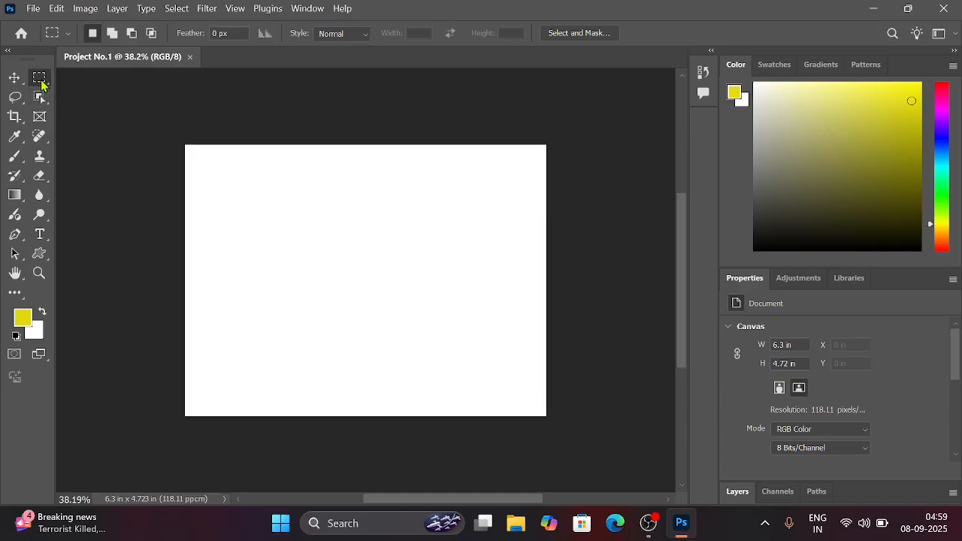
Show the tool variants grouped under the Rectangular Marquee Tool and the Move tool, leaving the Move tool active
left_click(43, 85)
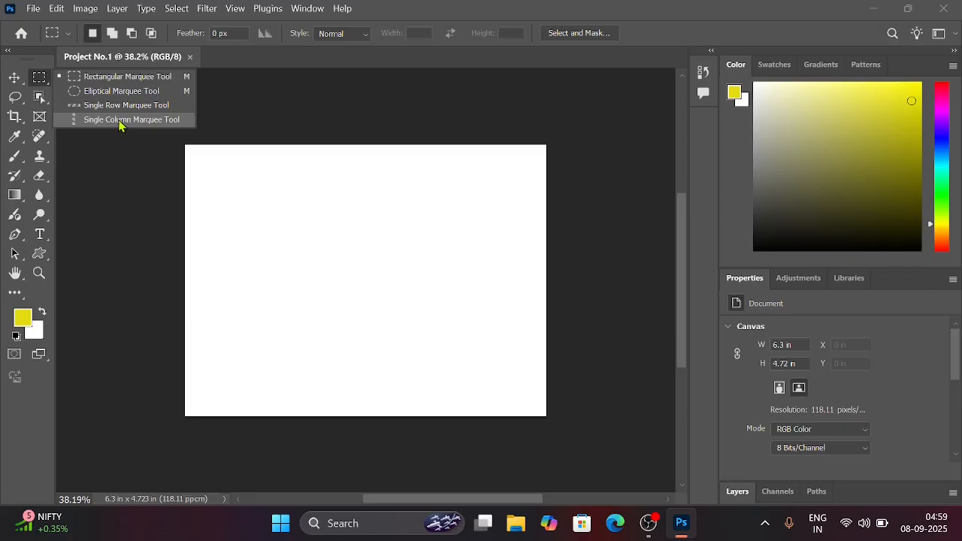
left_click(16, 83)
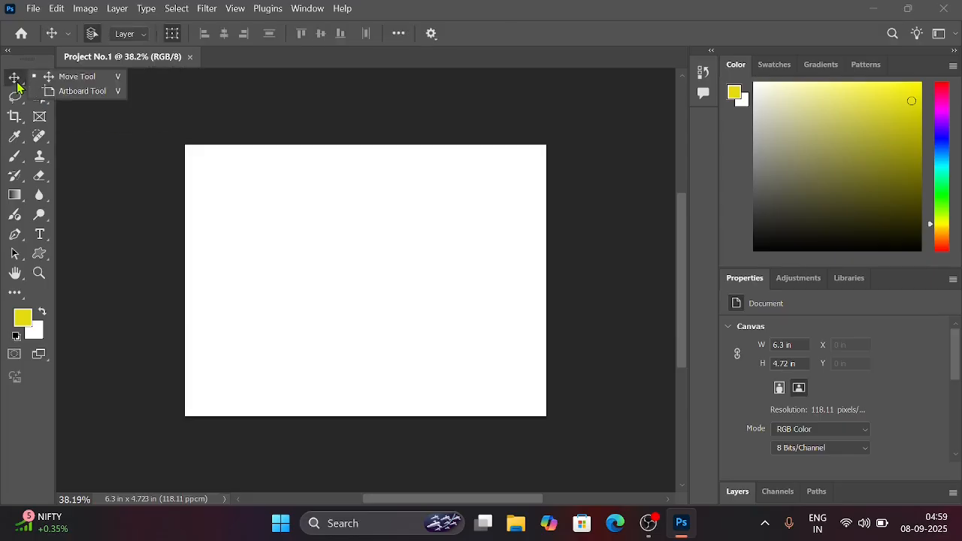
left_click(212, 190)
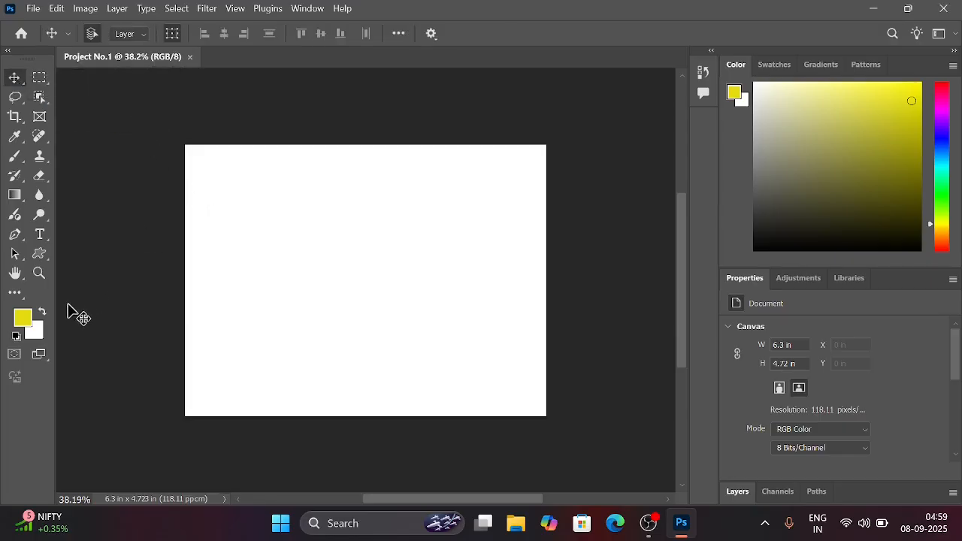
Inspect the foreground and background colour pickers, closing each without changing its colour
left_click(23, 319)
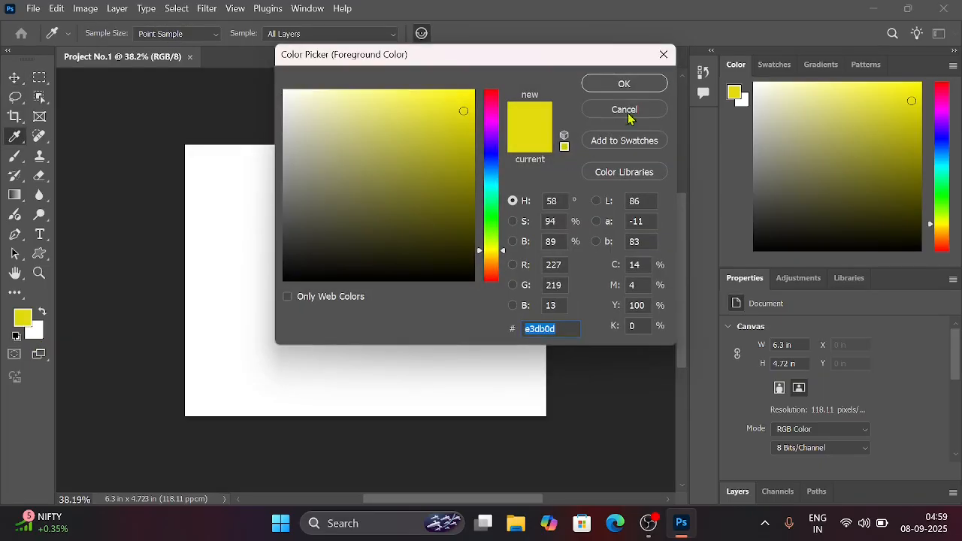
left_click(664, 54)
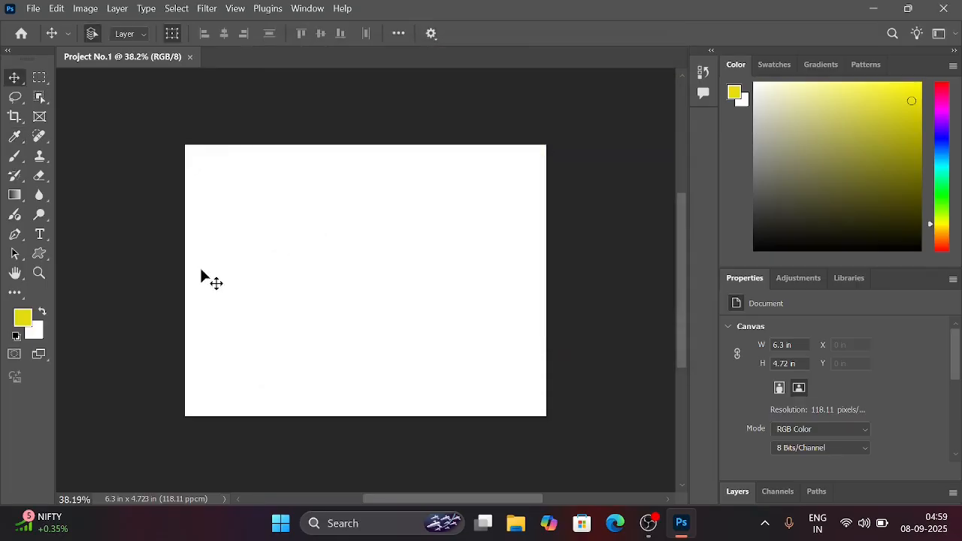
left_click(34, 333)
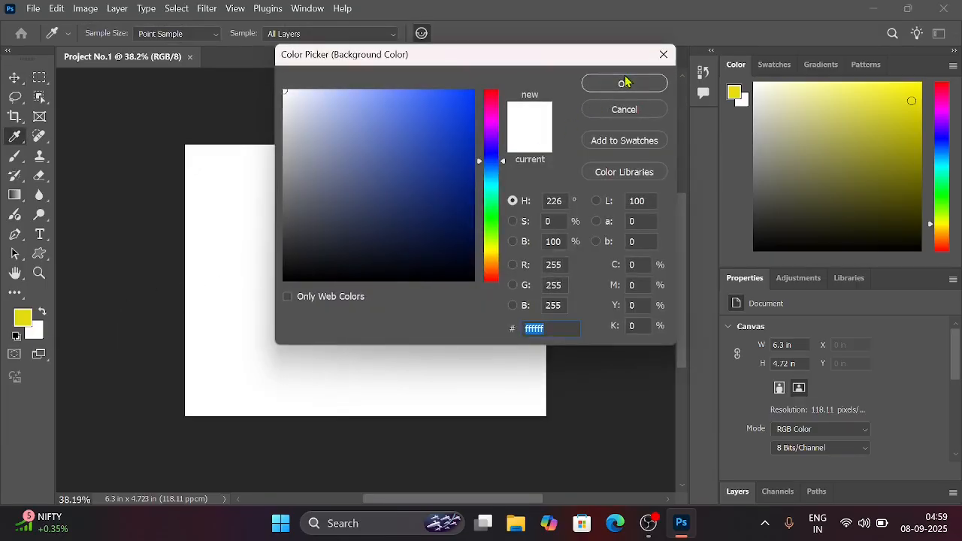
left_click(653, 62)
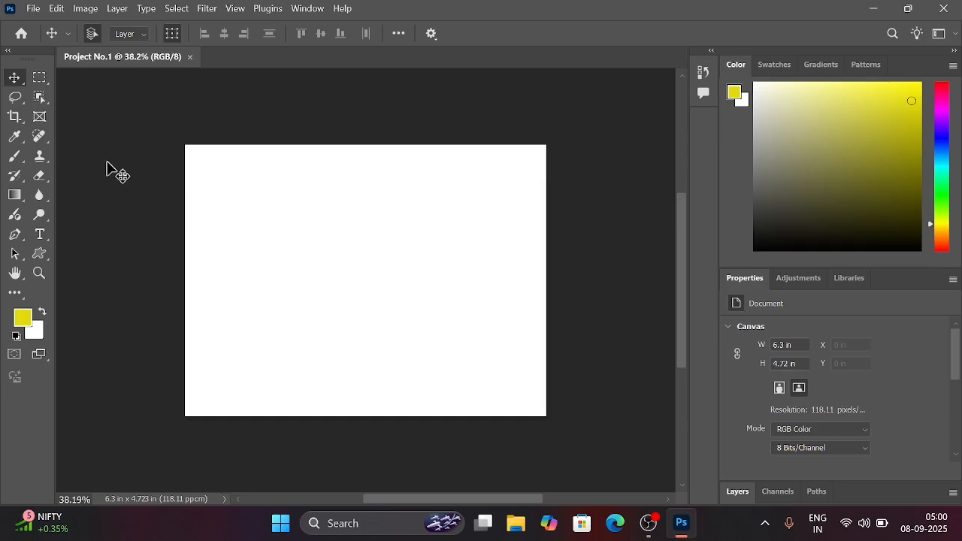
Draw a square selection on the left half of the canvas with the Rectangular Marquee Tool and fill it with the yellow foreground colour
left_click(40, 78)
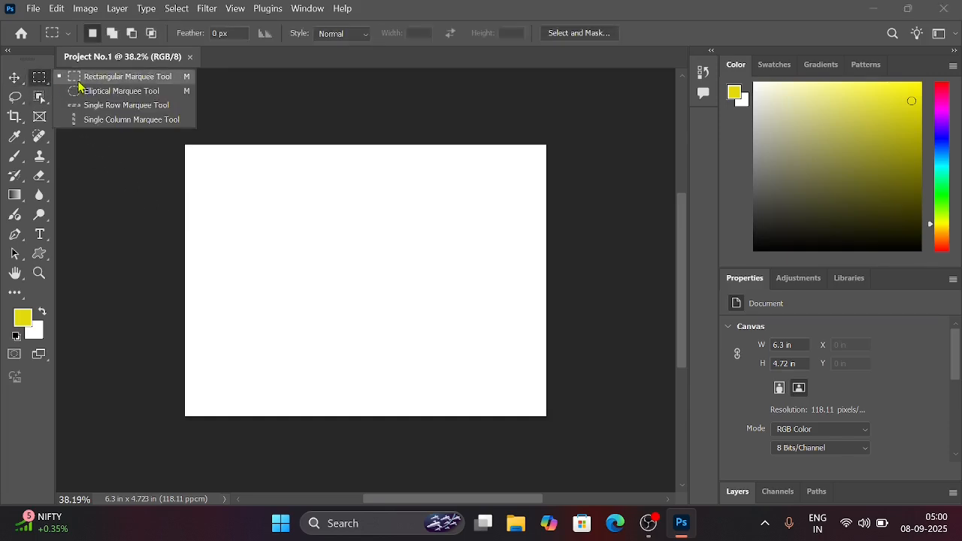
left_click(79, 82)
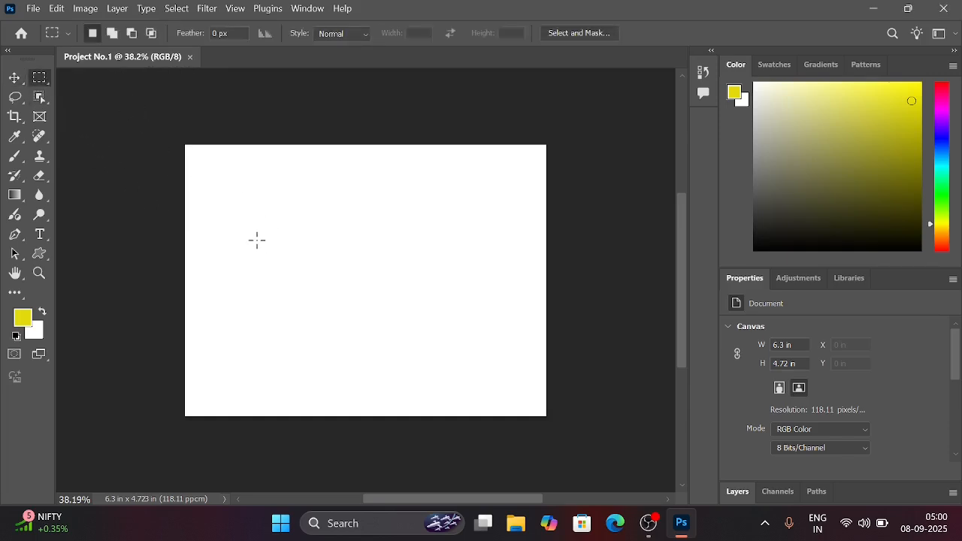
left_click_drag(227, 212, 344, 346)
key("alt+BackSpace")
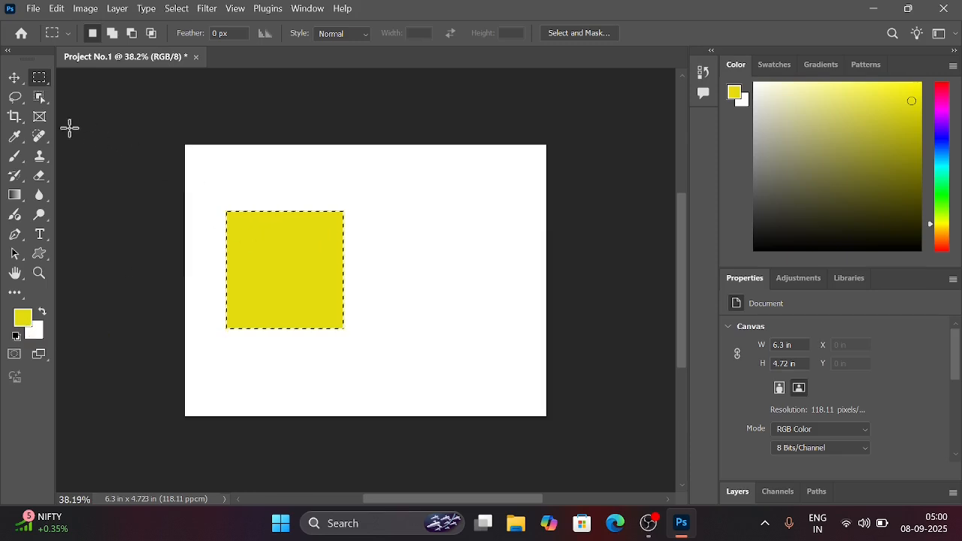
Draw a circular selection on the canvas to the right of the yellow square with the Elliptical Marquee Tool
right_click(42, 81)
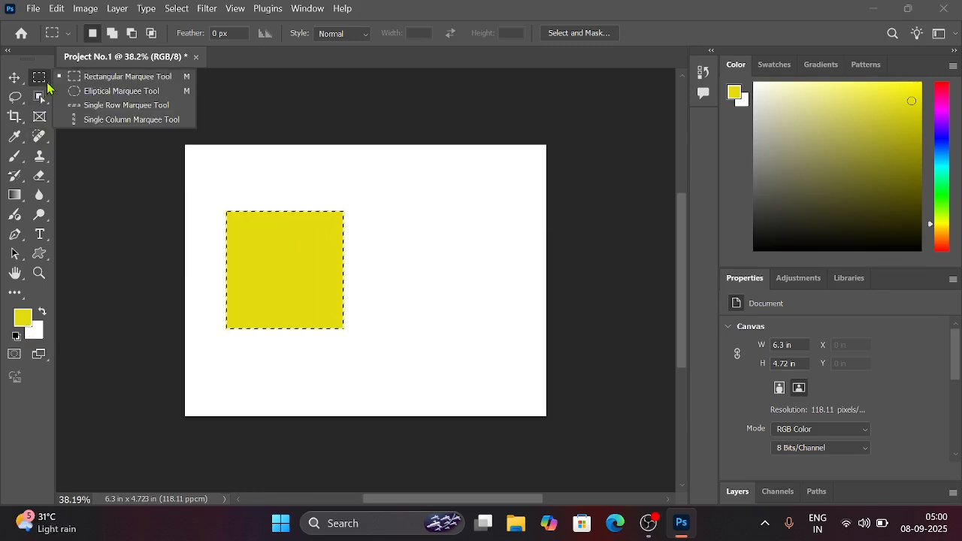
left_click(105, 92)
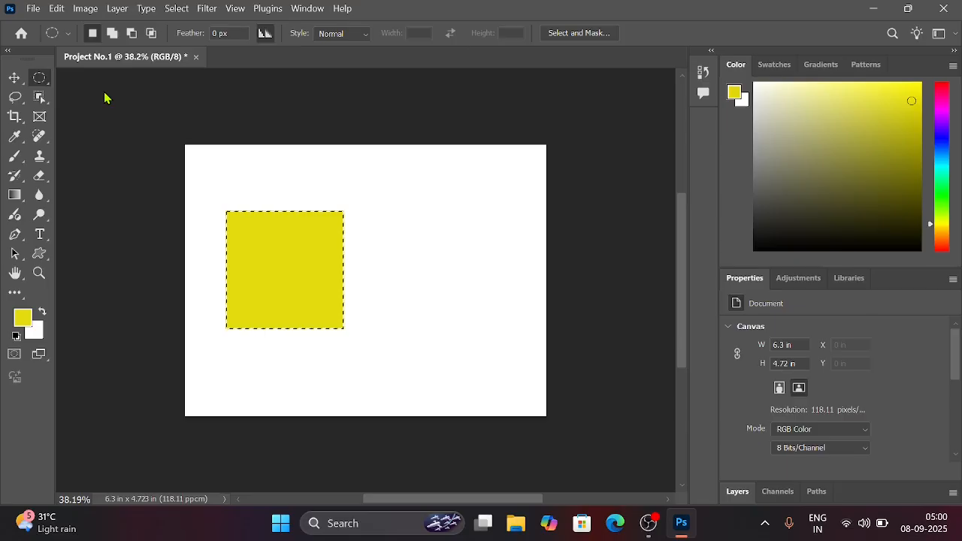
left_click_drag(394, 219, 502, 331)
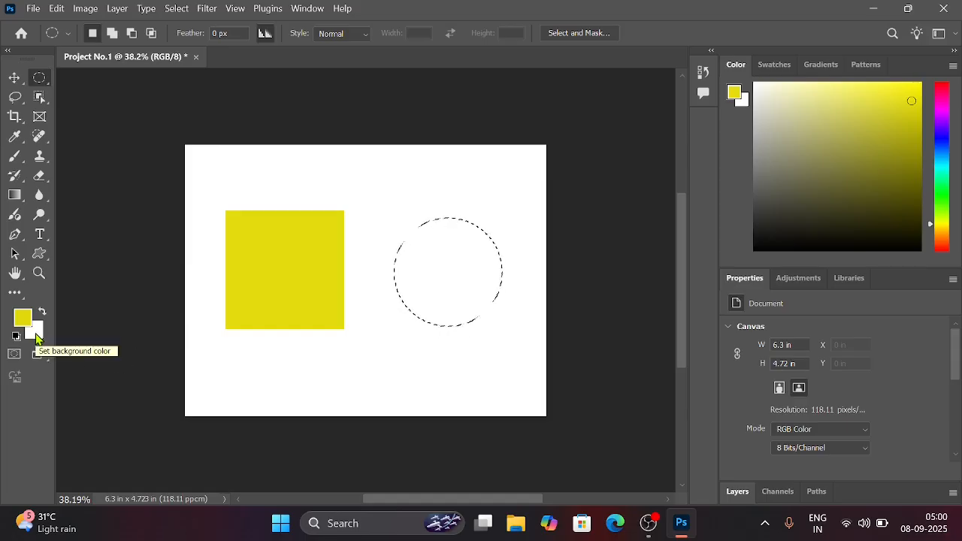
Set the background colour to blue 0635cb and fill the circular selection with it
left_click(37, 338)
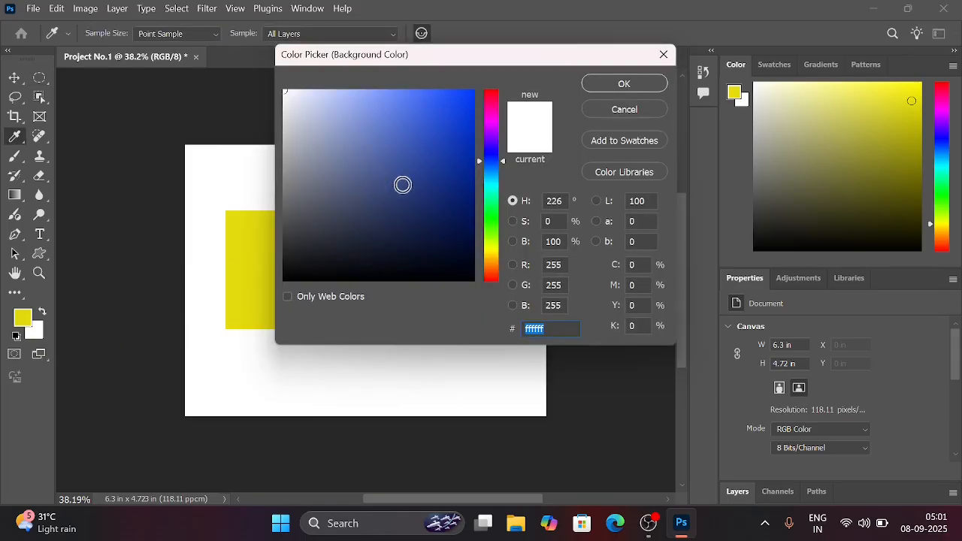
left_click(468, 129)
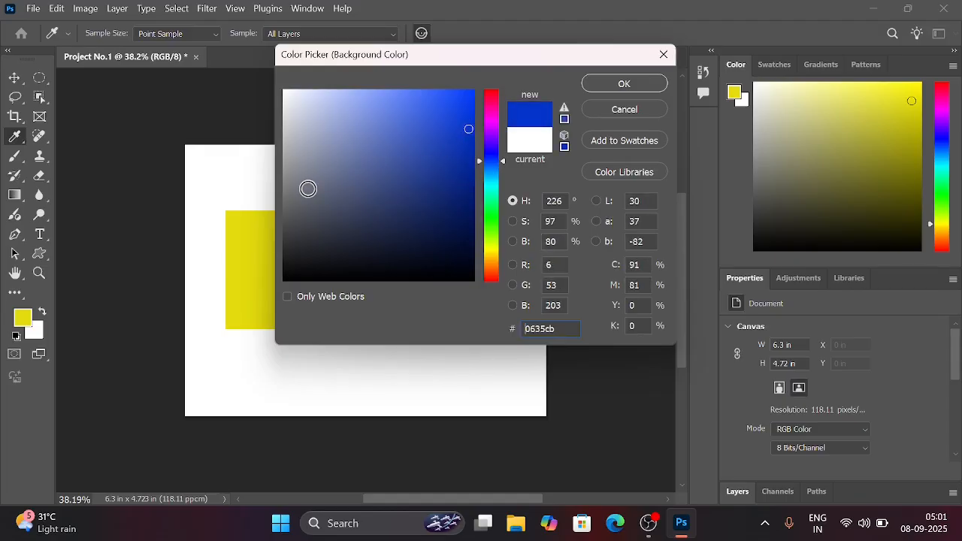
left_click(601, 86)
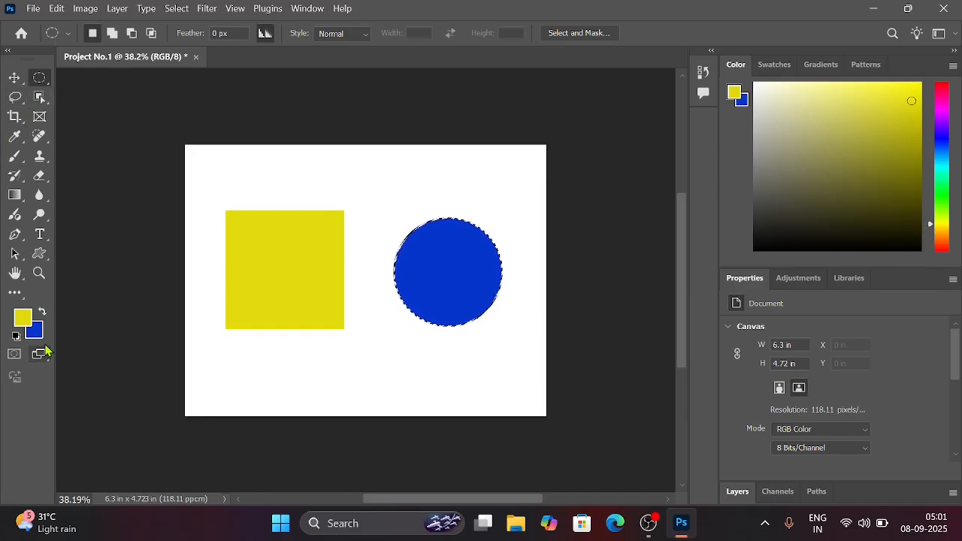
Reset the foreground and background colours to default black and white, and turn on CMYK proof colours
left_click(17, 336)
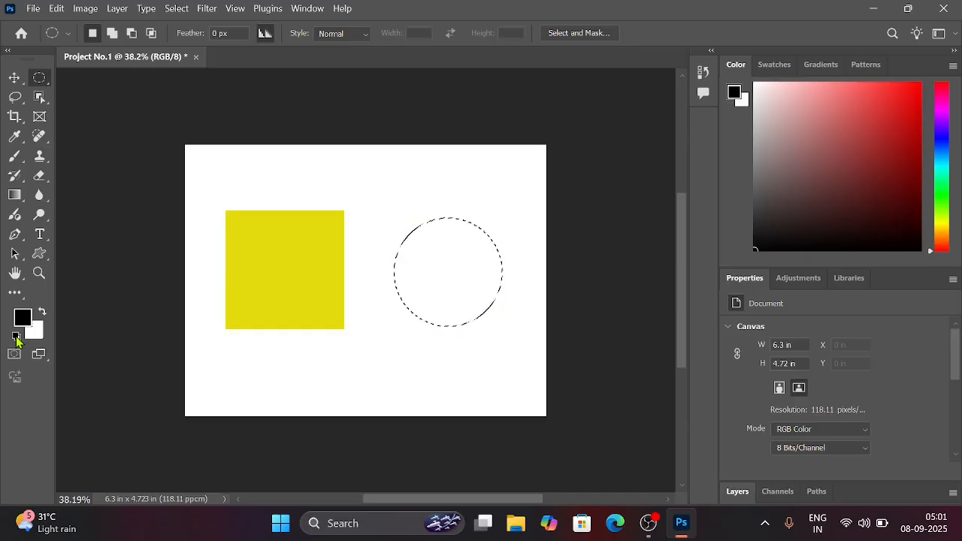
key("ctrl+y")
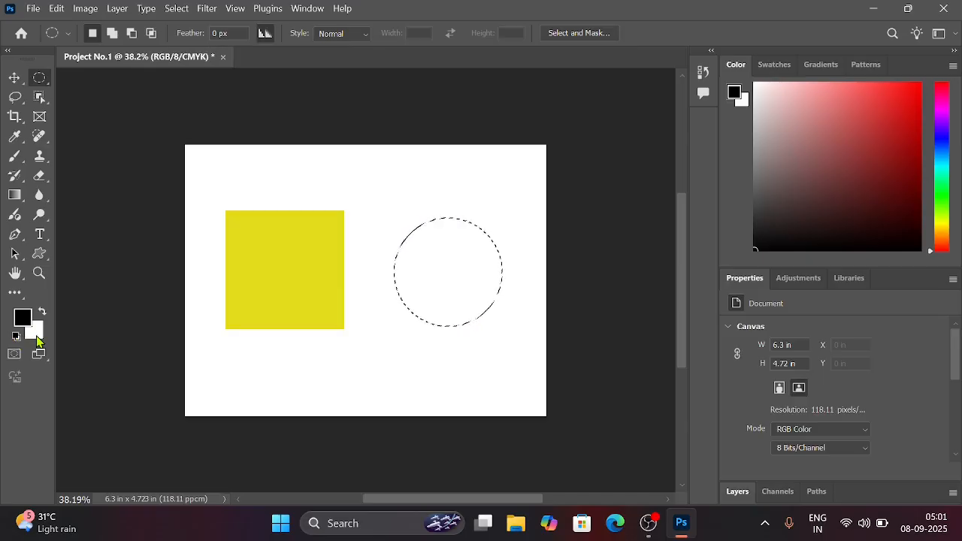
Fill the circular selection with green 07f107, picked as the background colour and swapped to the foreground
left_click(37, 336)
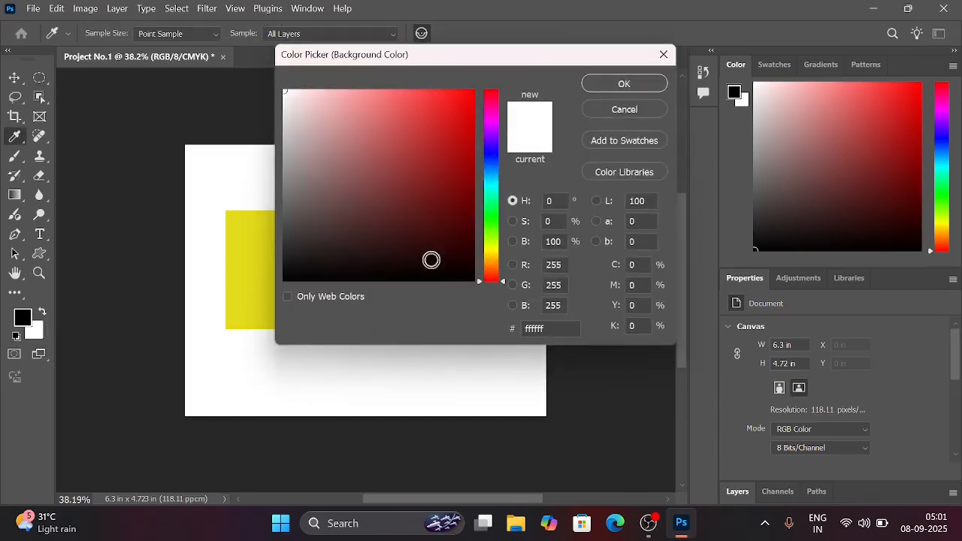
left_click_drag(489, 285, 492, 222)
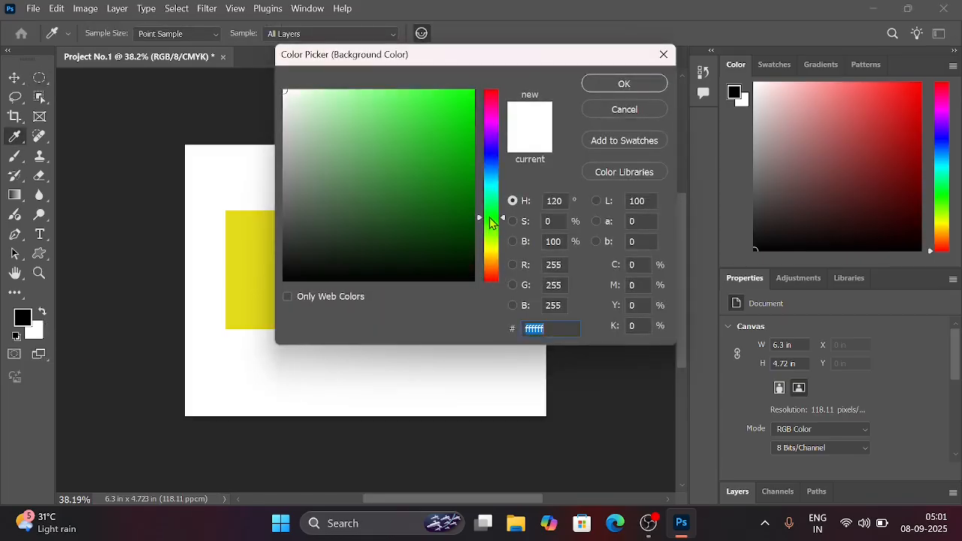
left_click_drag(429, 125, 469, 100)
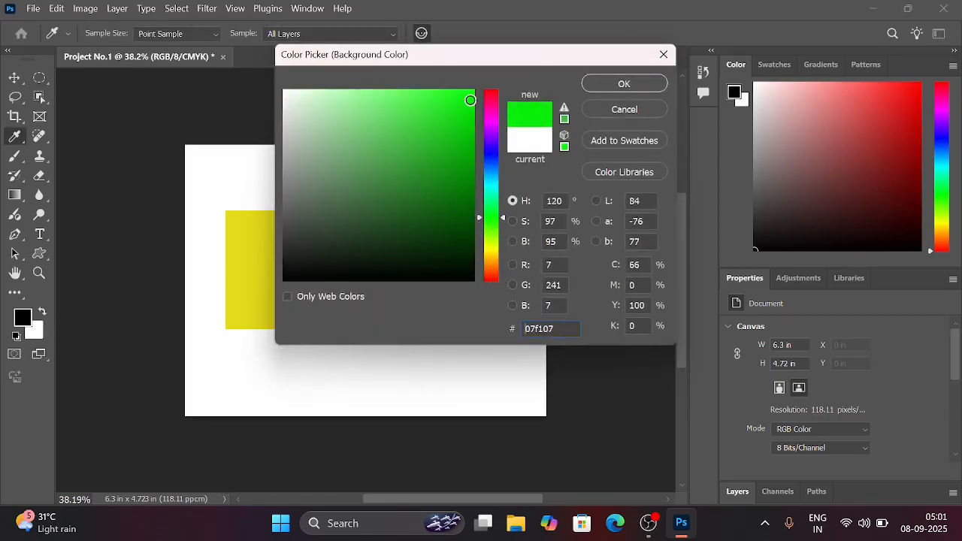
left_click(621, 83)
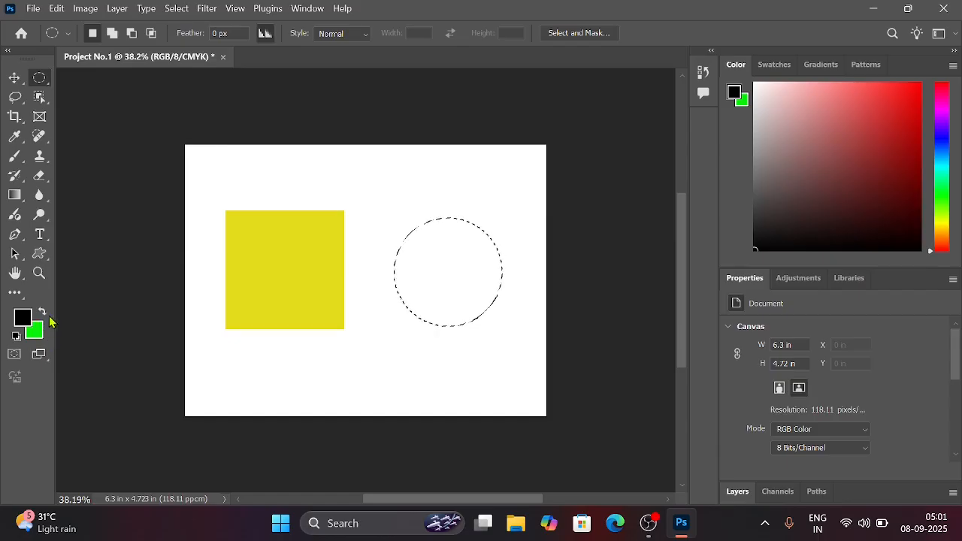
left_click(43, 312)
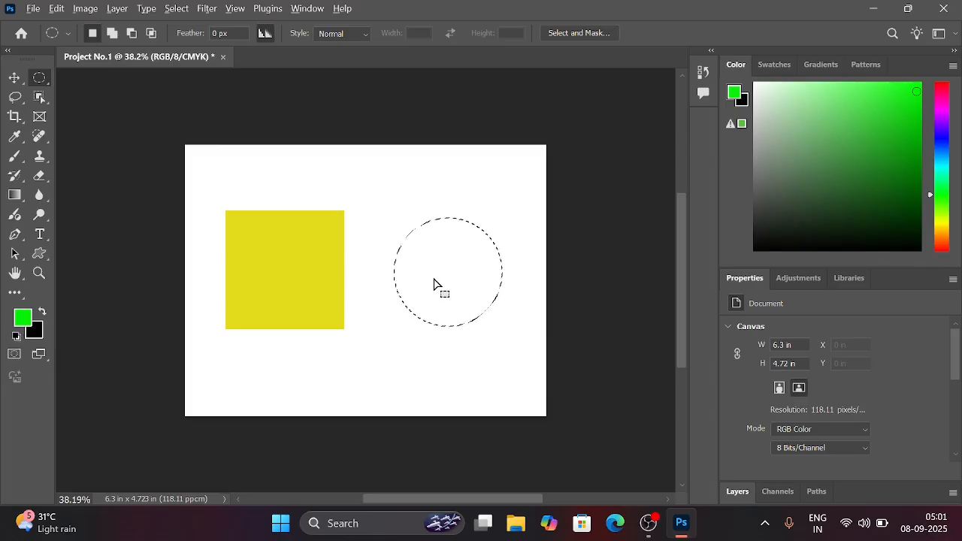
key("alt+BackSpace")
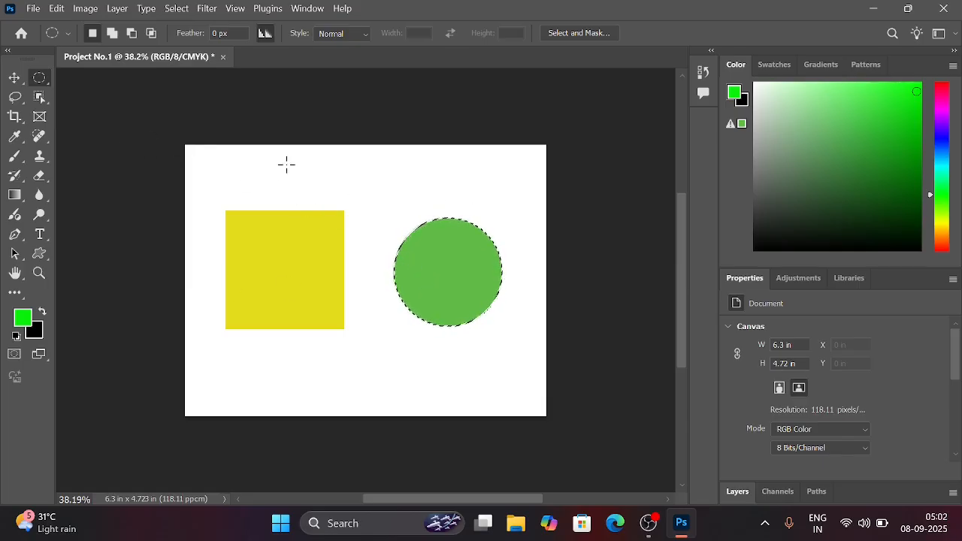
Draw a small circular selection with a 10 px feather above the two shapes and fill it with the green foreground colour
left_click(204, 30)
type("1")
left_click_drag(336, 156, 399, 205)
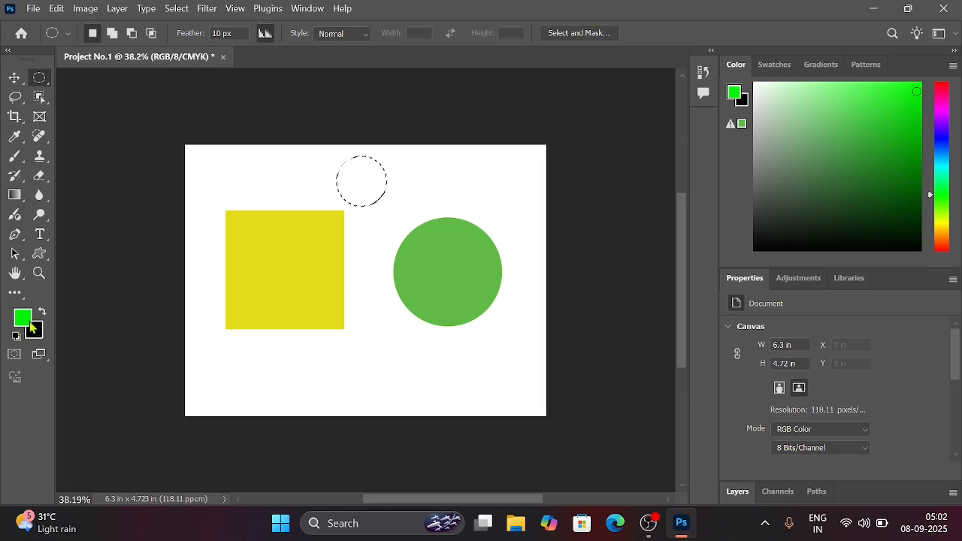
key("alt+BackSpace")
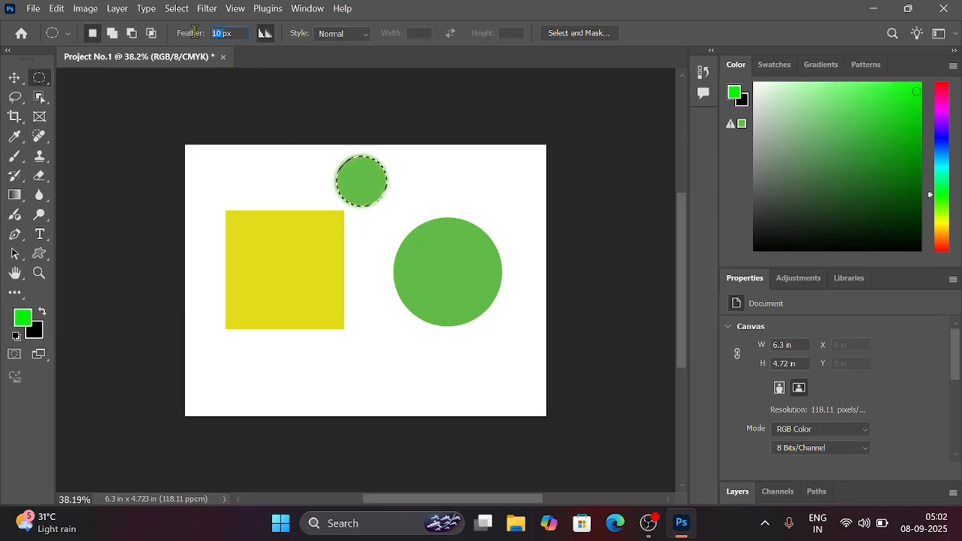
Draw a circular selection with a 100 px feather overlapping the upper right of the large green circle, and activate the Move tool
left_click_drag(187, 35, 194, 36)
left_click_drag(412, 160, 545, 304)
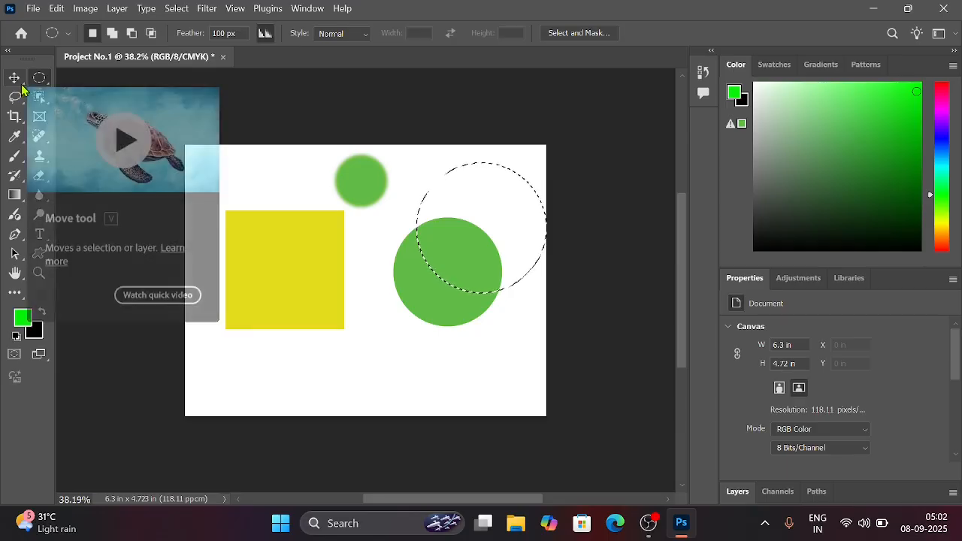
left_click(15, 78)
left_click(98, 80)
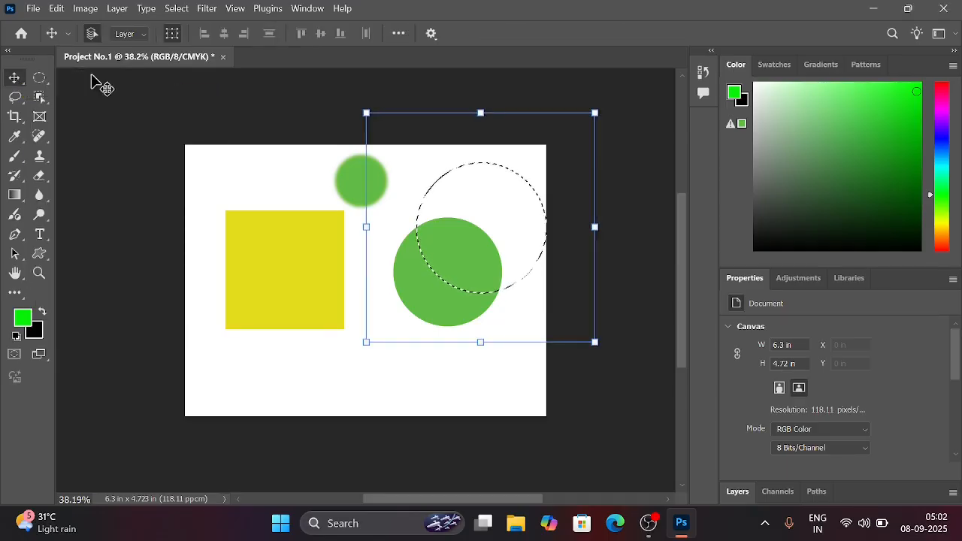
Try moving the feathered selection's content slightly down and to the left, and undo the moves
left_click_drag(484, 223, 493, 253)
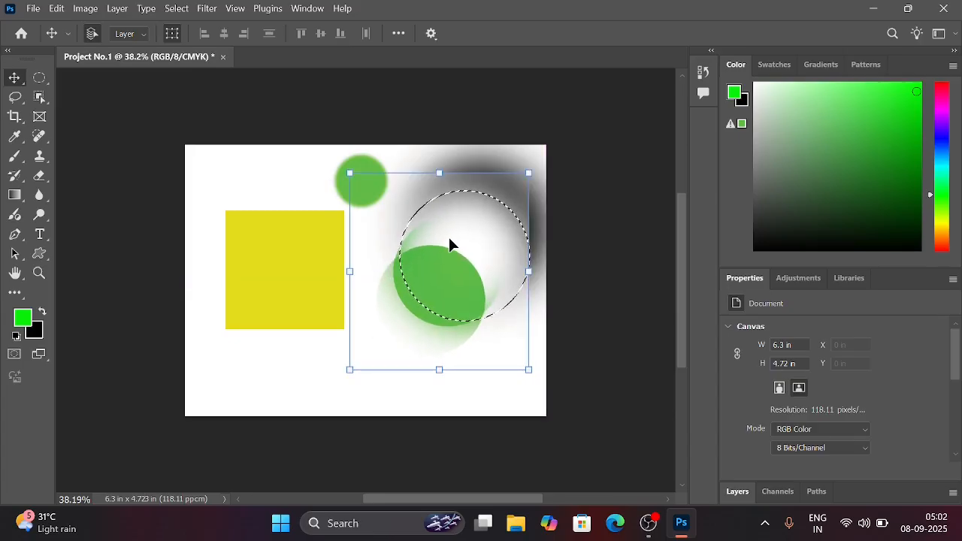
mouse_move(464, 214)
left_mouse_down()
mouse_move(404, 326)
mouse_move(467, 209)
left_mouse_up()
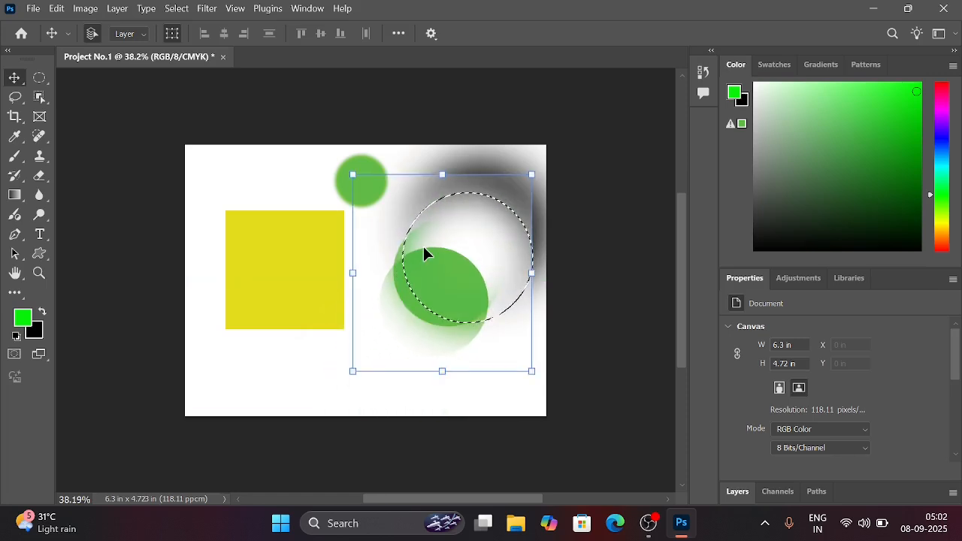
key("ctrl+z")
key("ctrl+z")
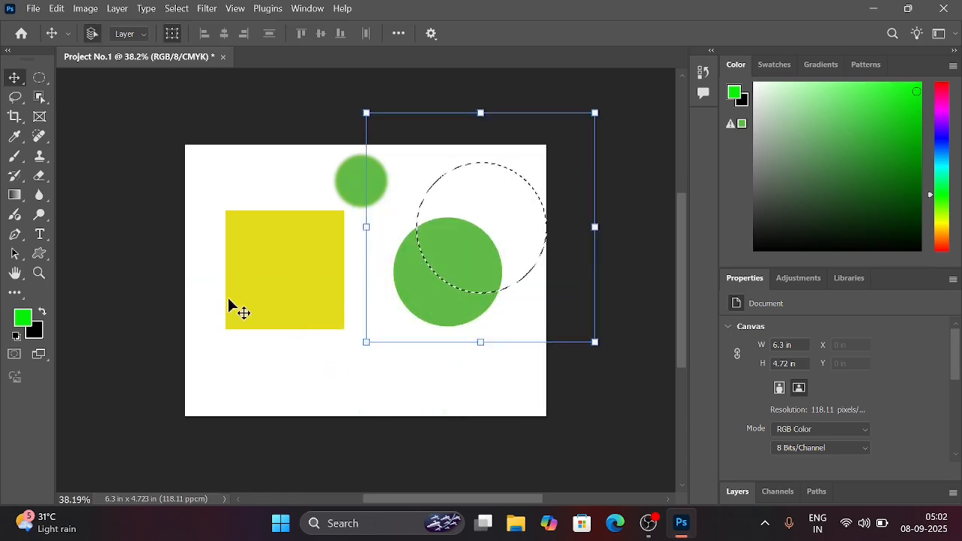
Set the background colour to white ffffff and move the feathered selection's content down-left to overlap the yellow square's lower-right corner
left_click(33, 334)
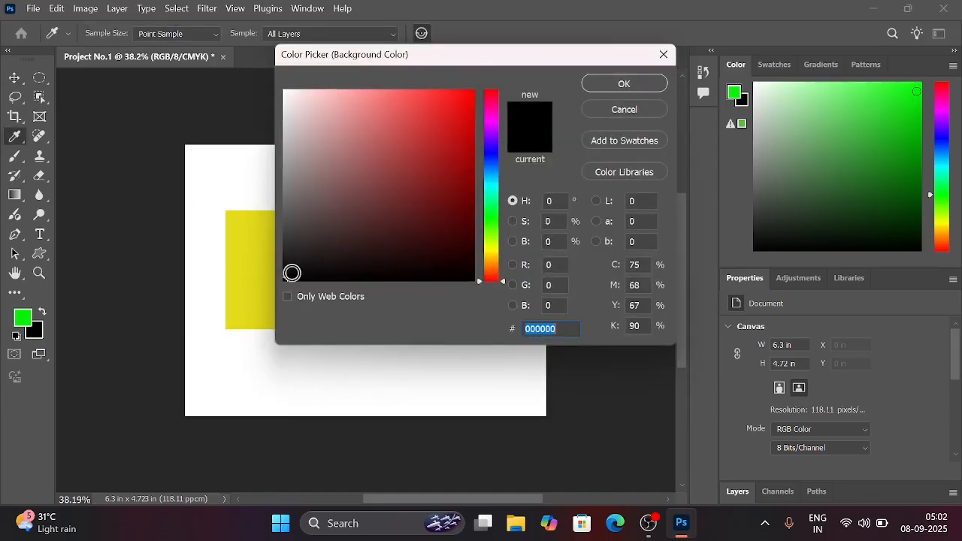
mouse_move(293, 273)
left_mouse_down()
mouse_move(309, 90)
mouse_move(272, 79)
left_mouse_up()
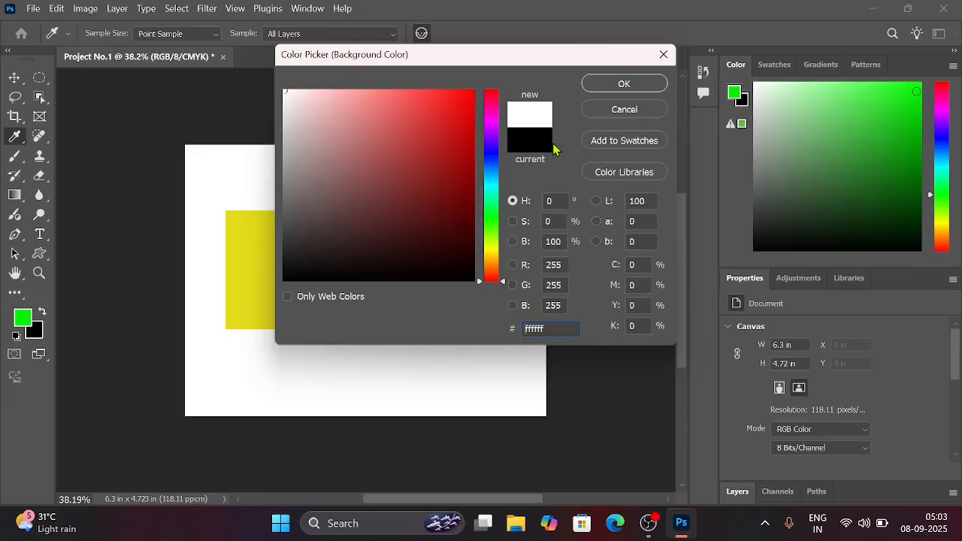
left_click(624, 84)
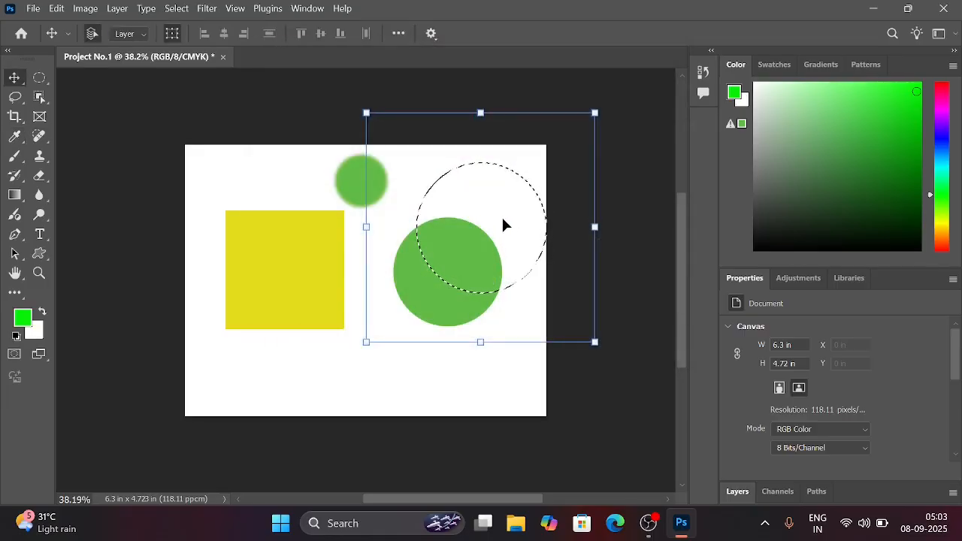
left_click_drag(504, 224, 413, 299)
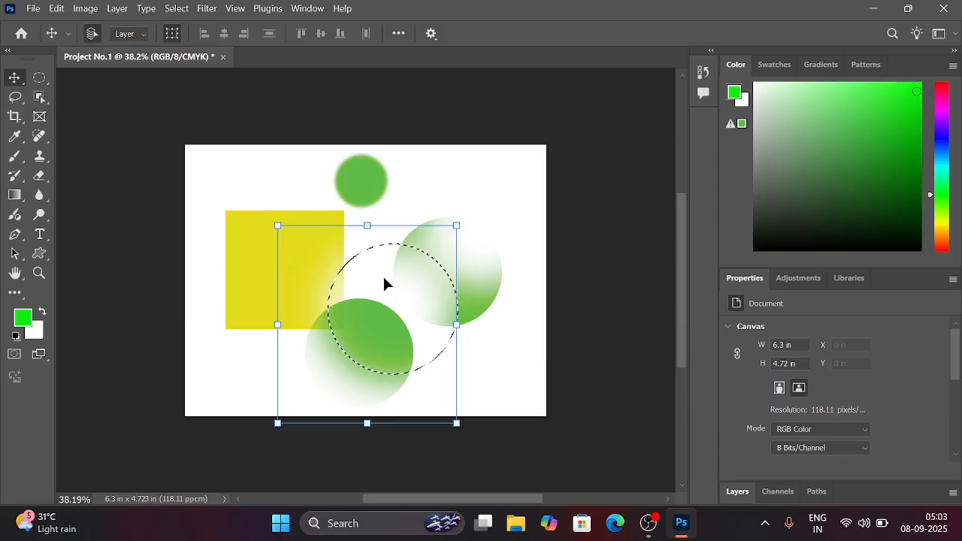
Try moving the feathered selection's content up and to the right, and undo the moves and the 100 px feathered selection
left_click_drag(384, 283, 487, 183)
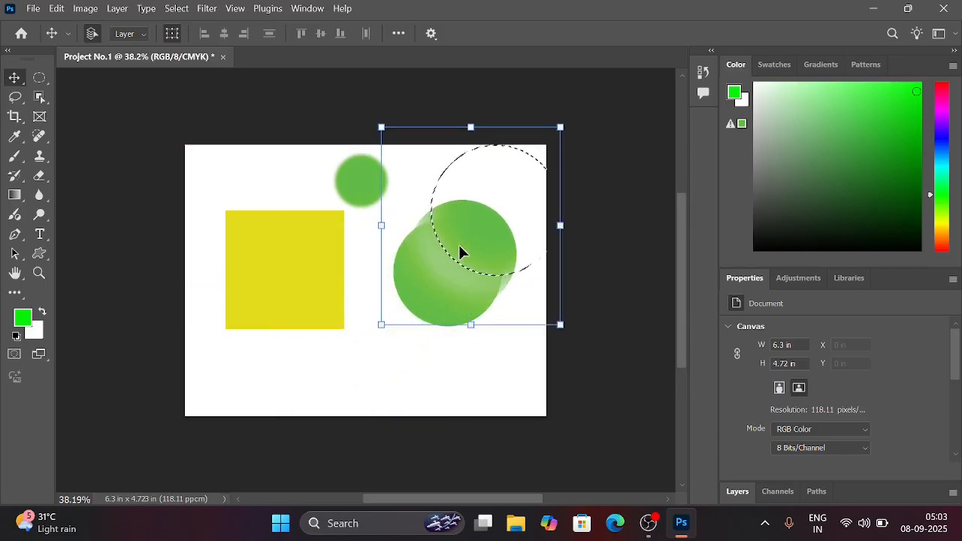
key("ctrl+z")
key("ctrl+z")
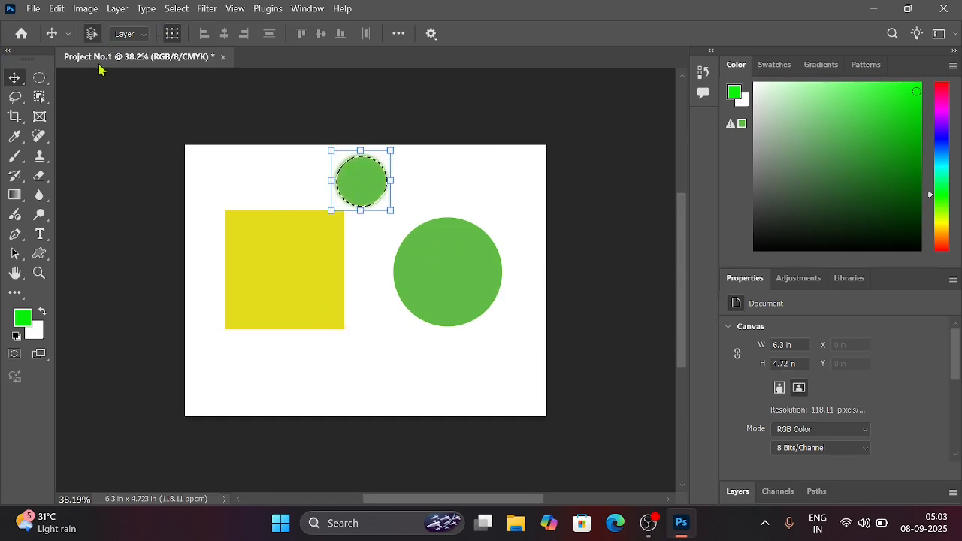
Draw a circular selection with a 100 px feather below the two large shapes and fill it with the green foreground colour
left_click(39, 77)
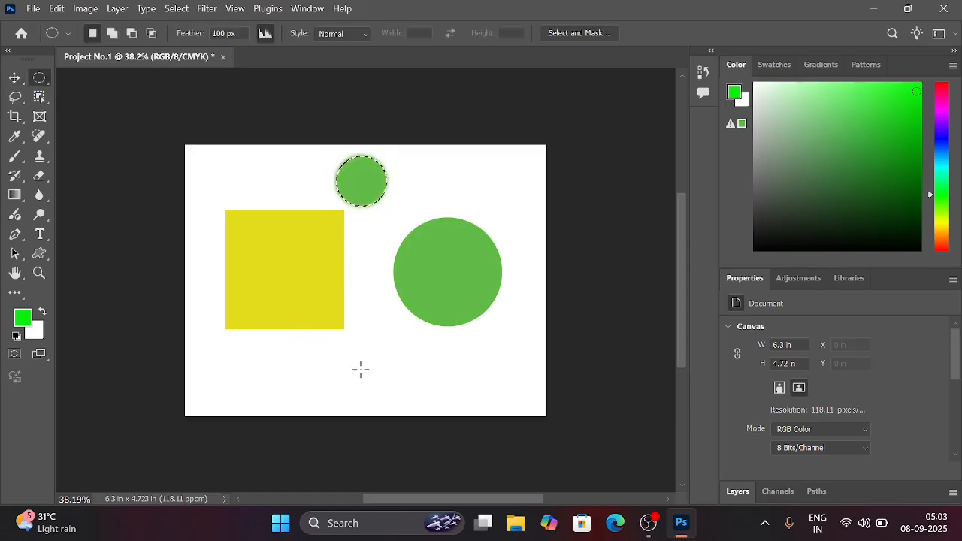
key("shift")
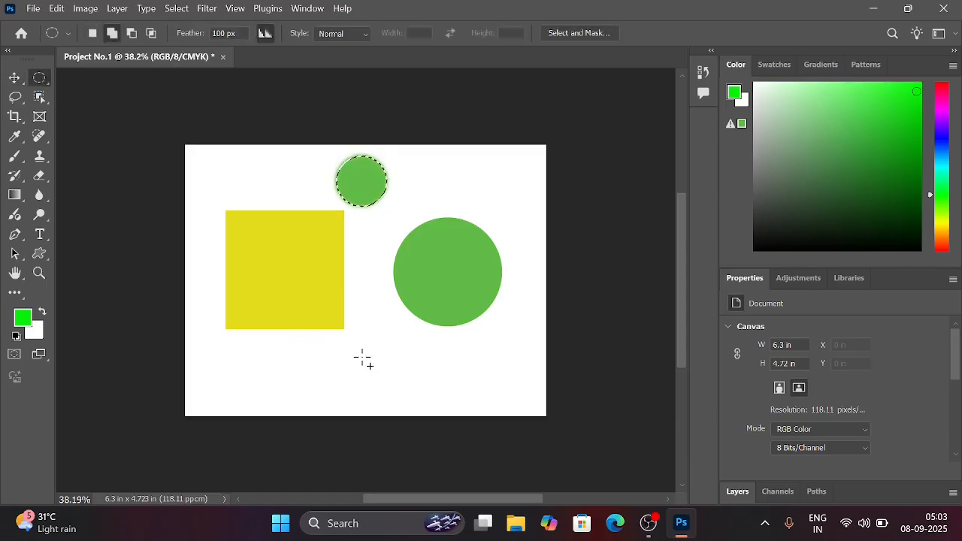
left_click_drag(361, 348, 418, 395)
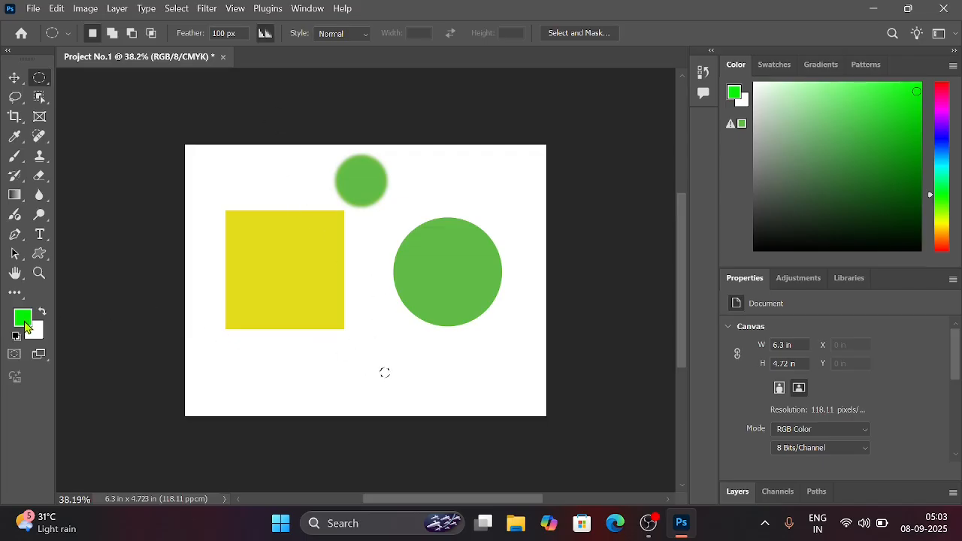
key("alt+BackSpace")
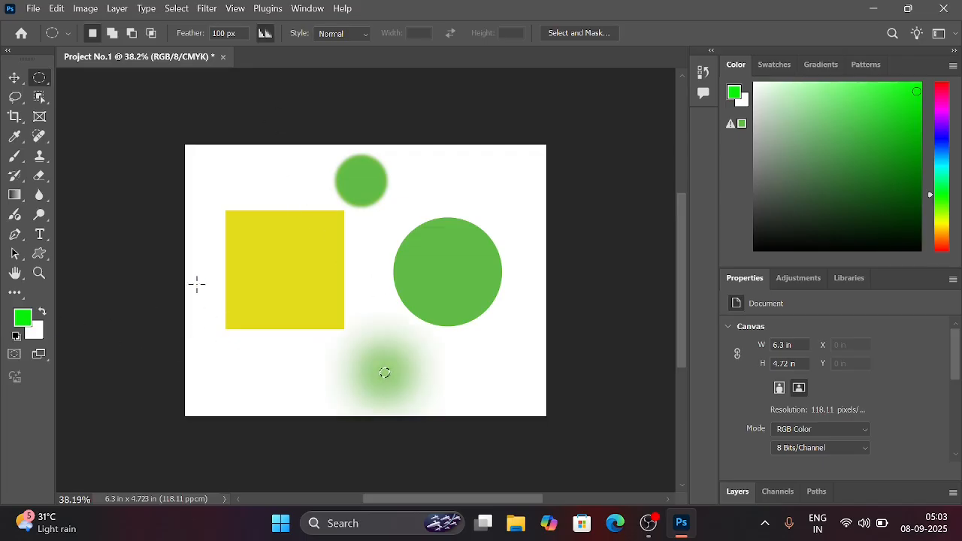
left_click(14, 77)
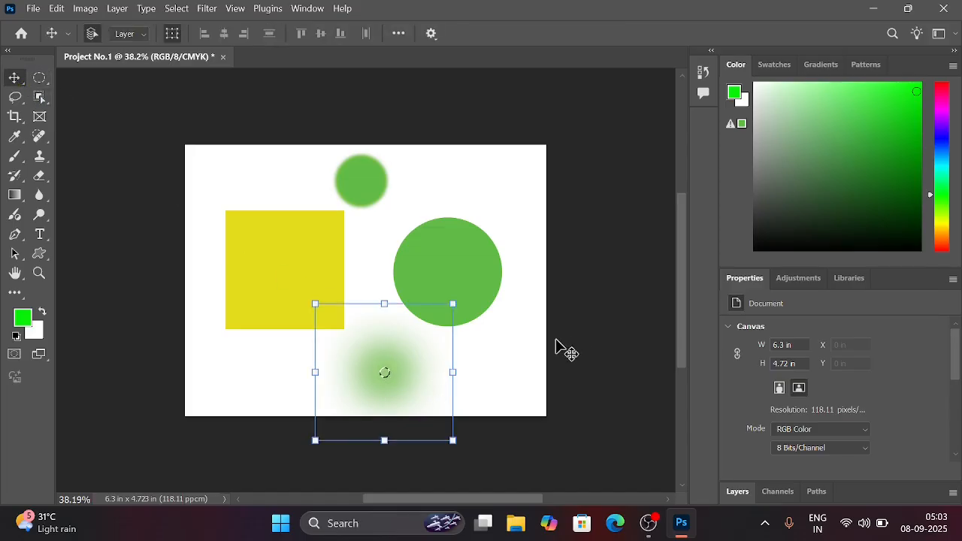
key("ctrl+d")
left_click(632, 367)
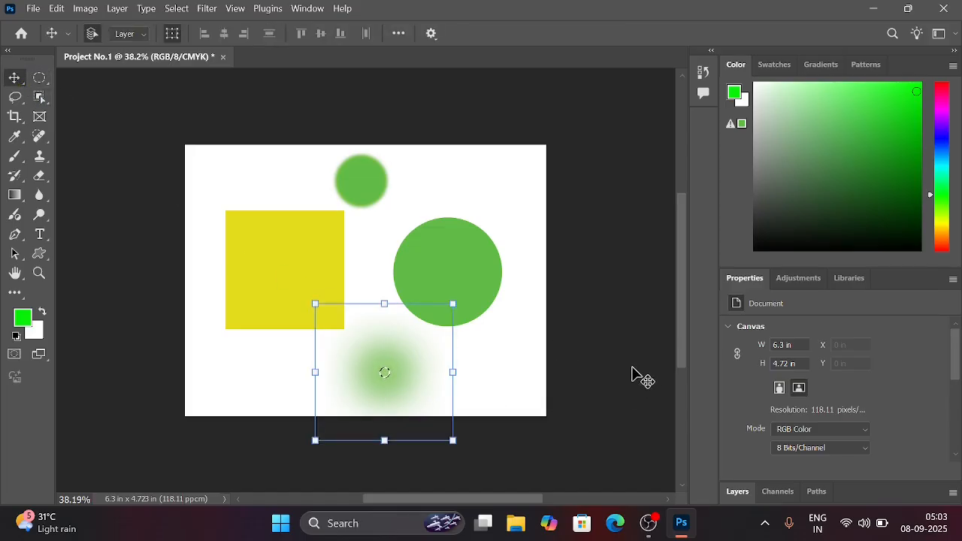
Try to add further elliptical selections with a 100 px feather beside the small green circle
left_click(40, 82)
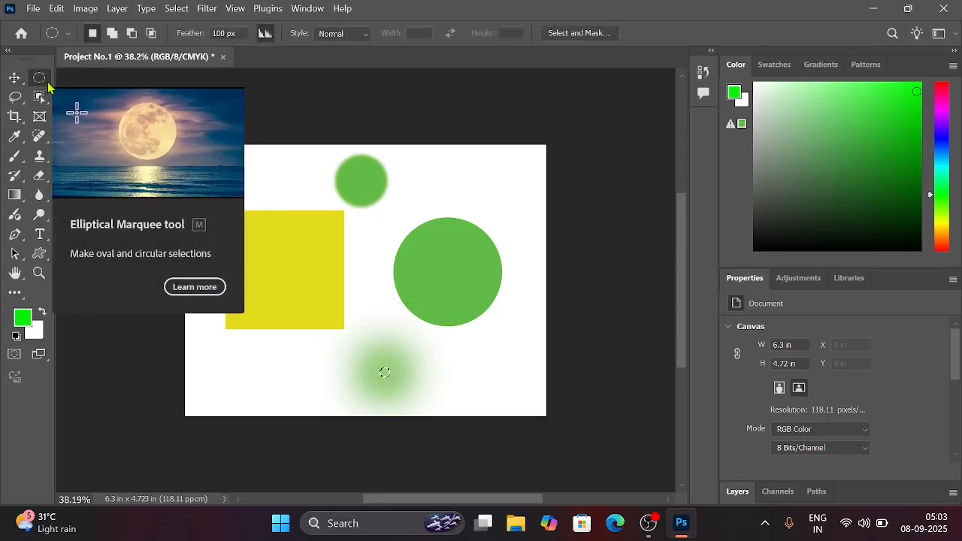
right_click(47, 88)
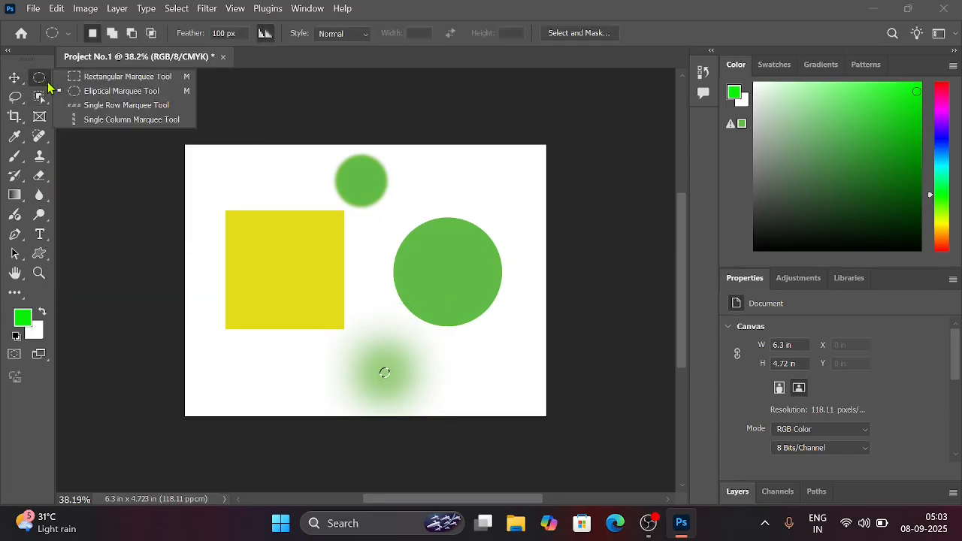
left_click(104, 90)
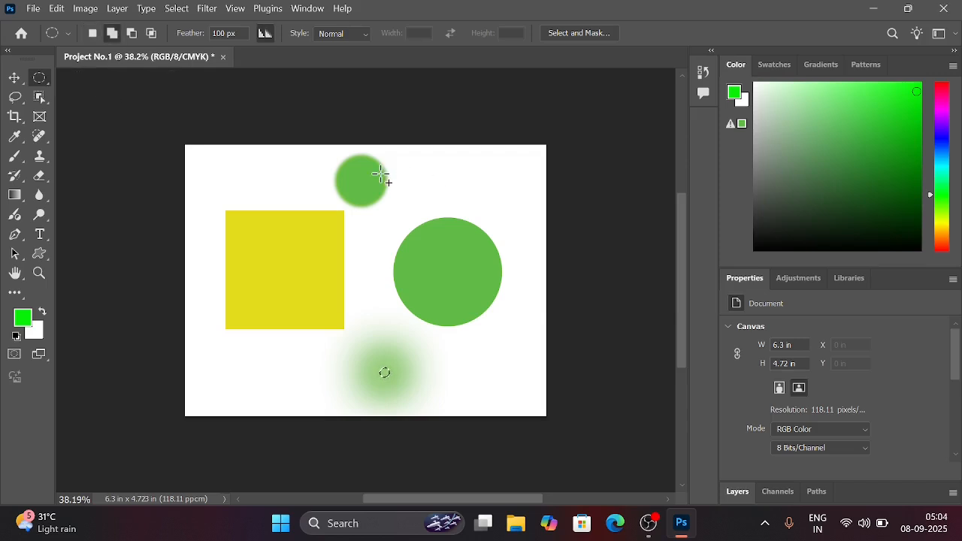
left_click_drag(380, 173, 463, 211)
left_click_drag(459, 176, 481, 206)
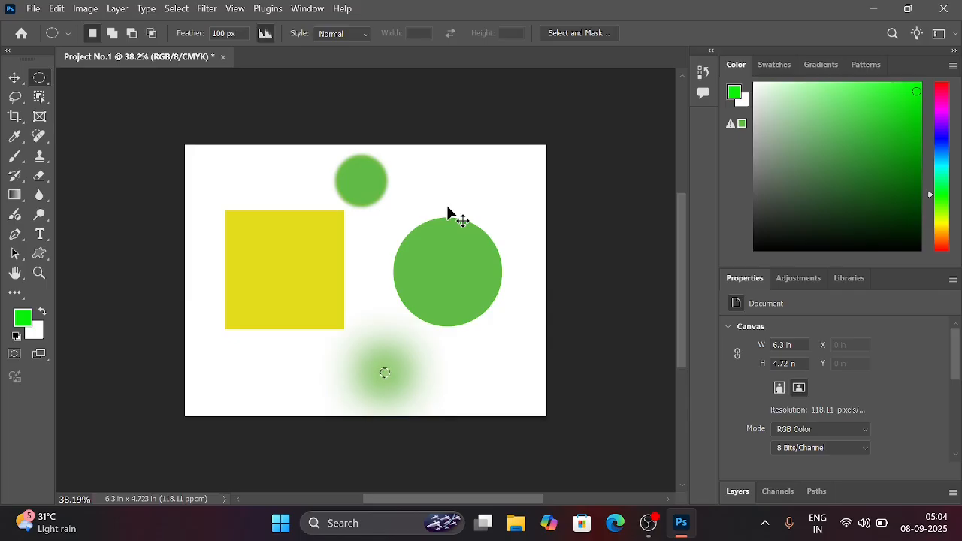
Undo the recent selections and fills back to a blank white canvas
key("ctrl+z")
key("ctrl+z")
key("ctrl+z")
key("ctrl+z")
key("ctrl+z")
key("ctrl+z")
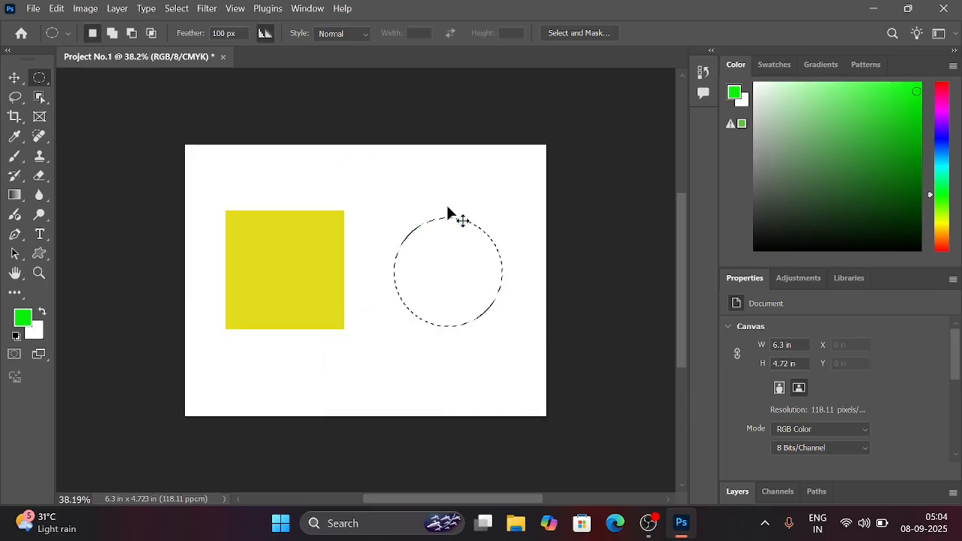
key("ctrl+z")
key("ctrl+z")
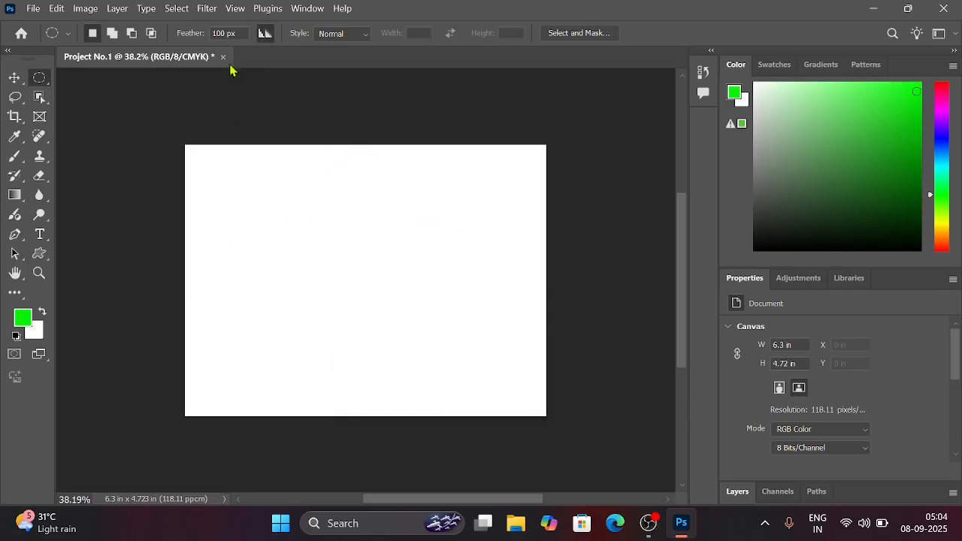
Set the feather to 0 px and draw a small square selection on the left half of the canvas using the Rectangular Marquee tool
left_click(193, 29)
type("0")
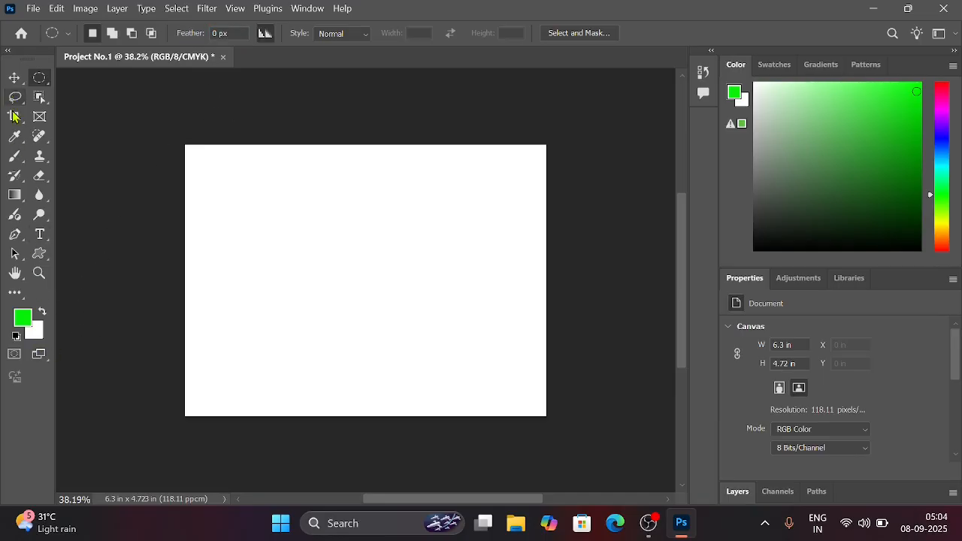
right_click(47, 84)
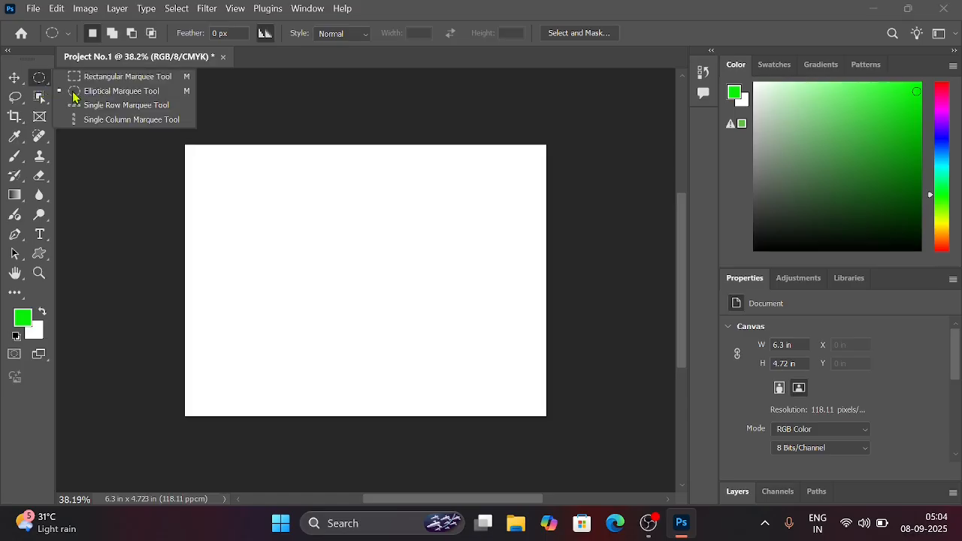
left_click(125, 77)
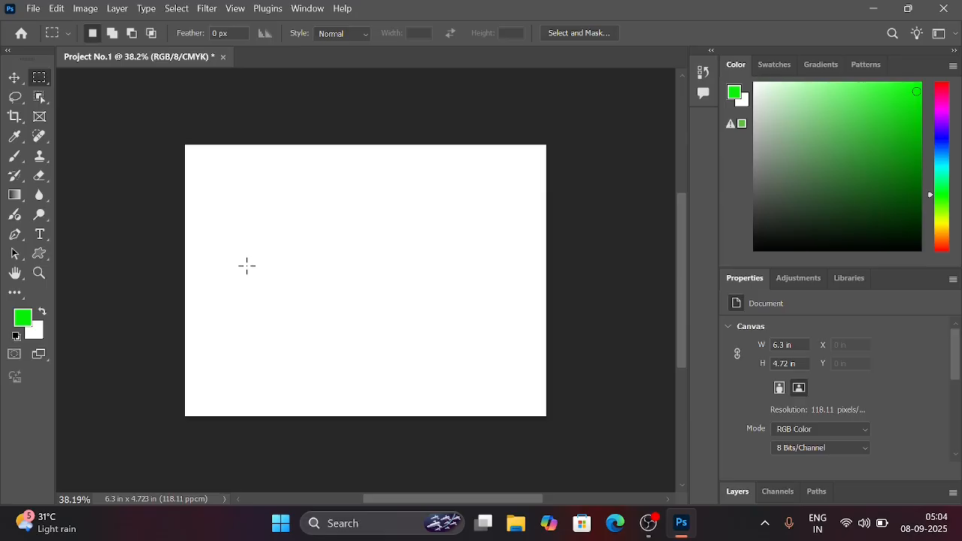
left_click_drag(274, 280, 311, 309)
Add a narrow horizontal rectangle to the selection, extending from the square's right side
left_click(112, 33)
key("shift")
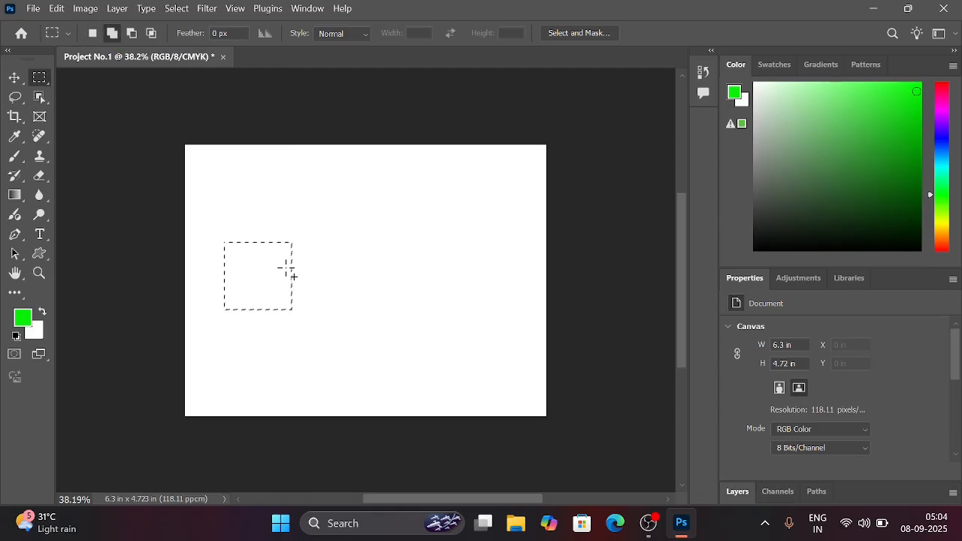
left_click_drag(285, 266, 341, 292)
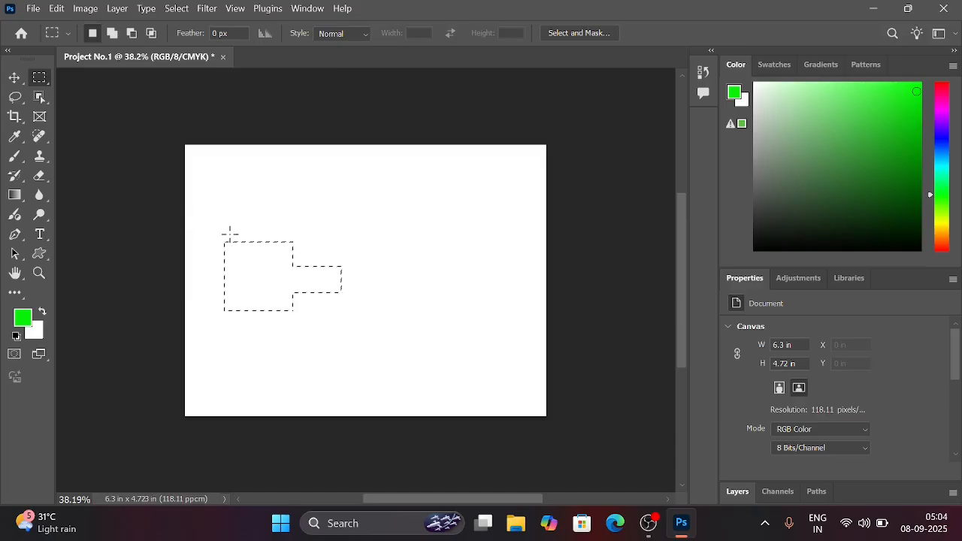
key("shift")
Subtract the square's left part, a thin strip along its upper edge and the end of the right arm from the selection
left_click(130, 35)
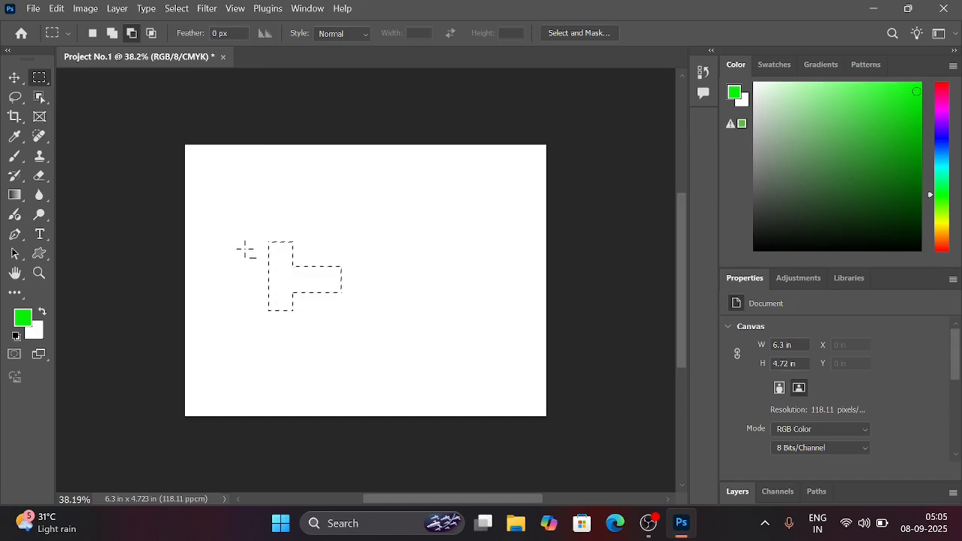
left_click_drag(265, 236, 302, 249)
left_click(91, 36)
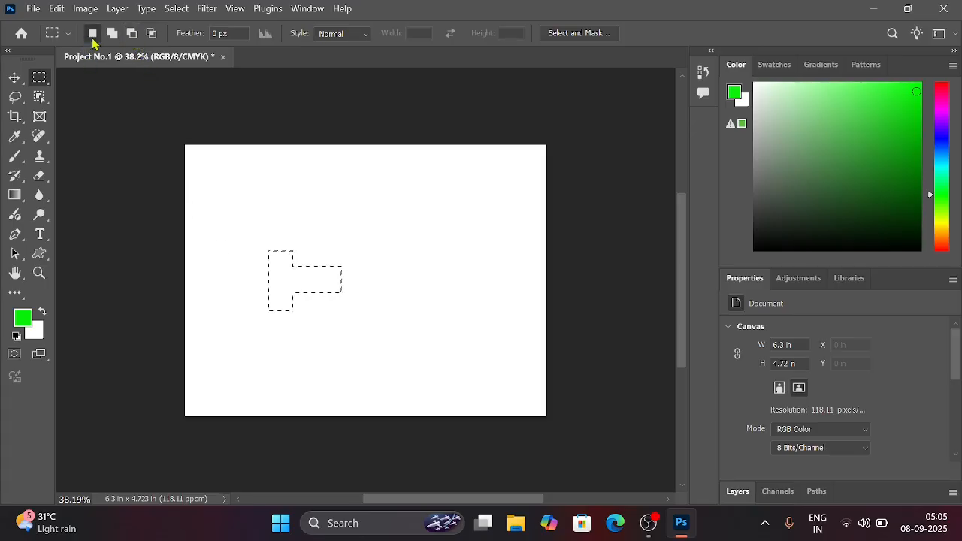
key("alt")
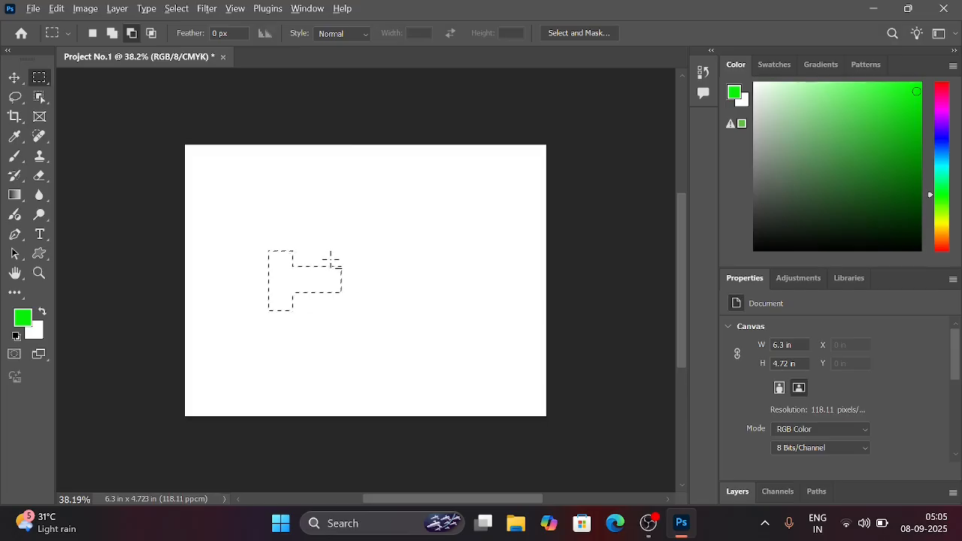
left_click_drag(331, 260, 361, 299)
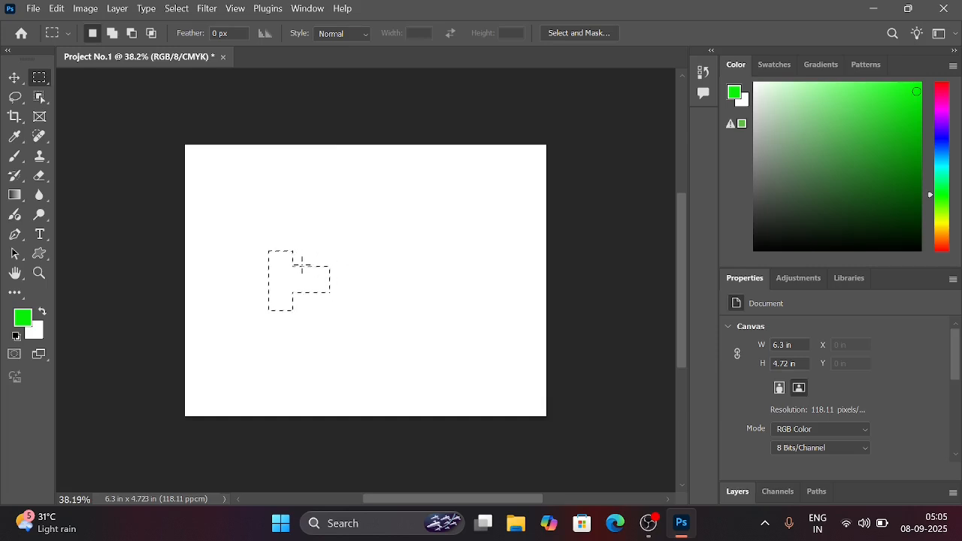
Try intersecting the selection with a rectangle over the end of its right arm, and undo it
left_click(157, 35)
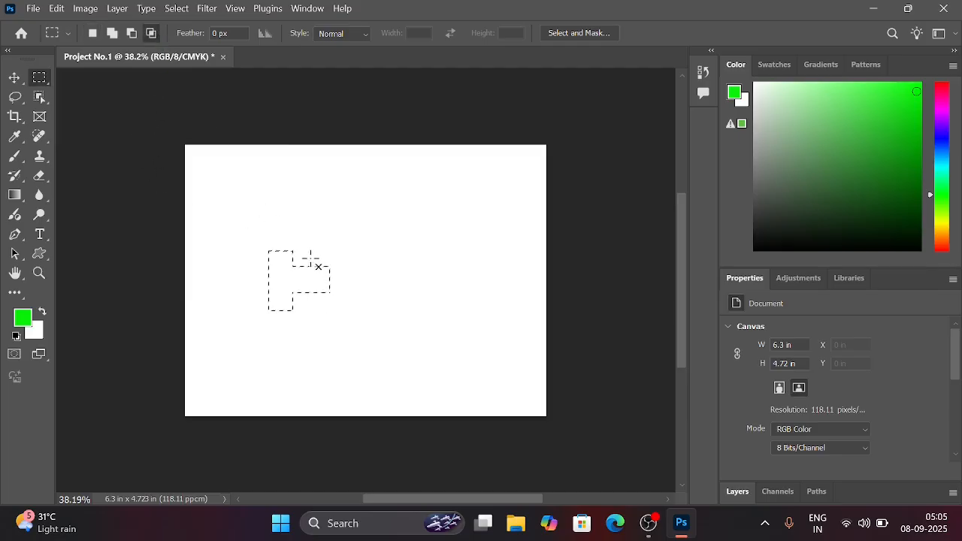
left_click_drag(310, 259, 374, 307)
key("ctrl+z")
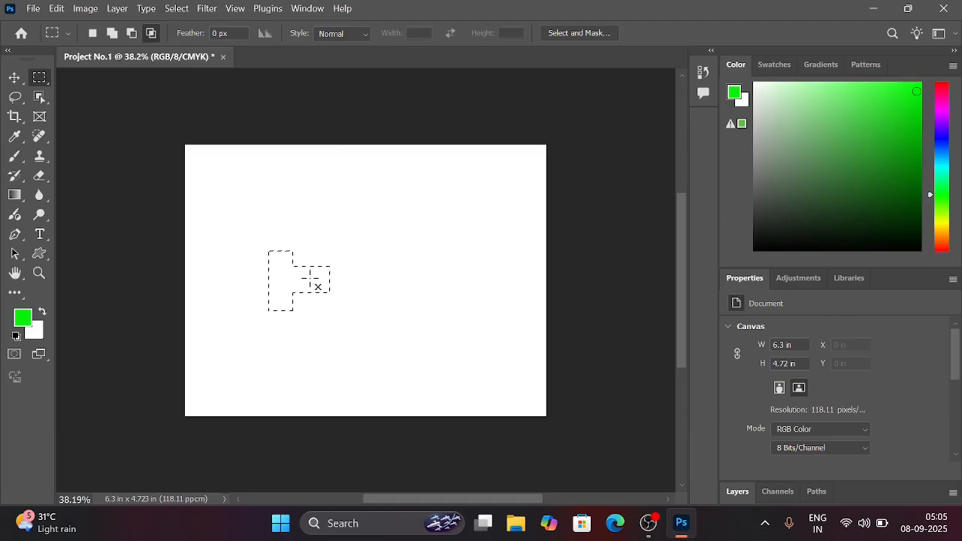
Add a rectangle that lengthens the selection's right arm, and try intersecting the selection with a rectangle across the arm's middle
left_click(111, 34)
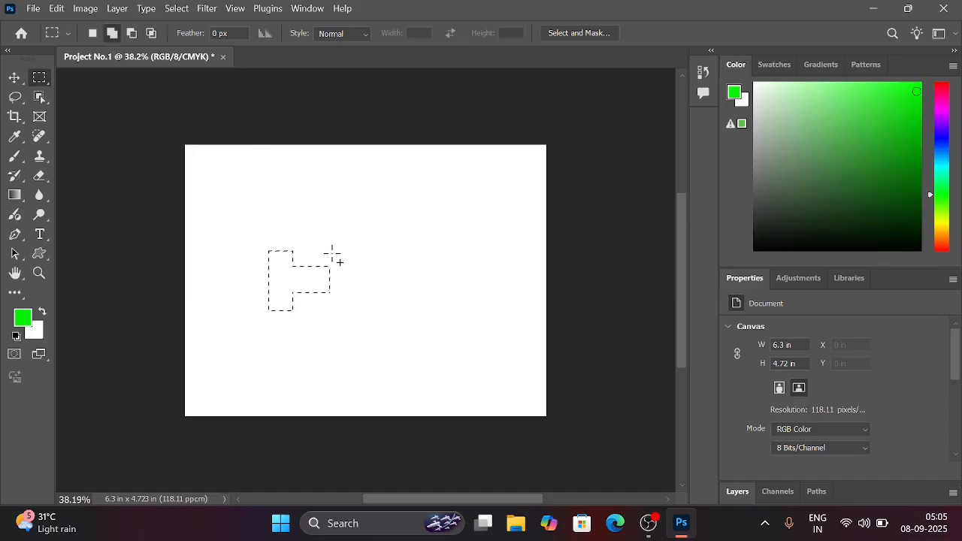
left_click_drag(331, 257, 391, 301)
key("shift+alt")
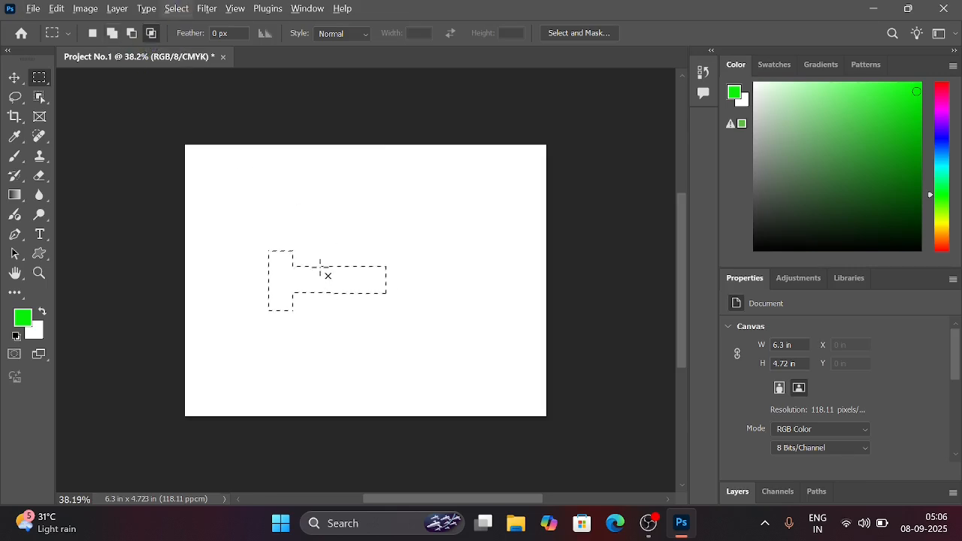
left_click_drag(322, 252, 358, 320)
left_click(93, 33)
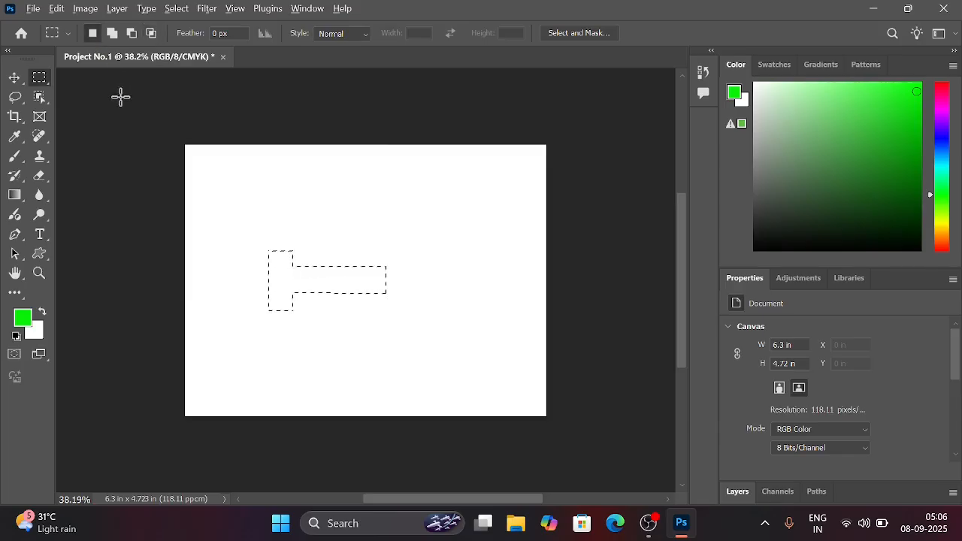
Intersect the selection with a rectangle around its left block, keeping only a short stub of the arm
key("shift+alt")
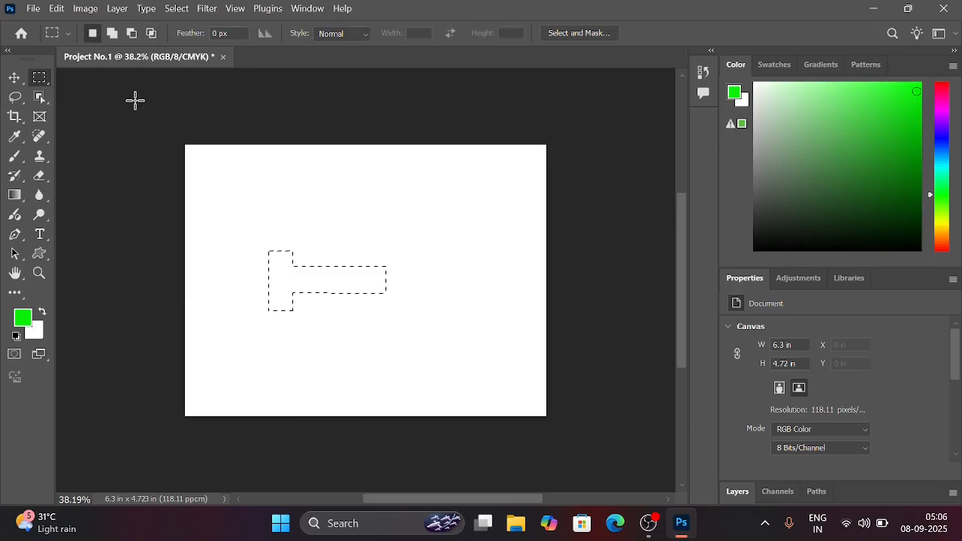
key("shift+alt")
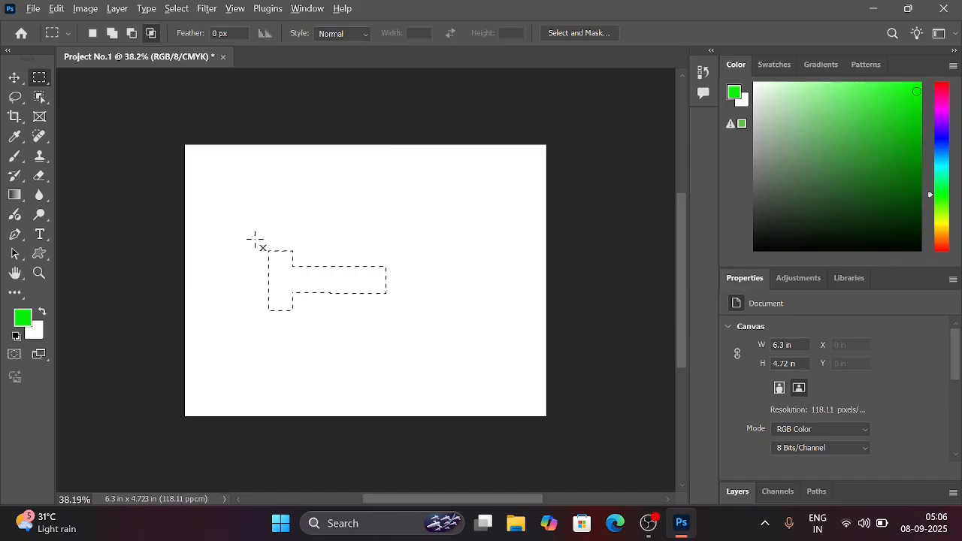
left_click_drag(252, 238, 303, 326)
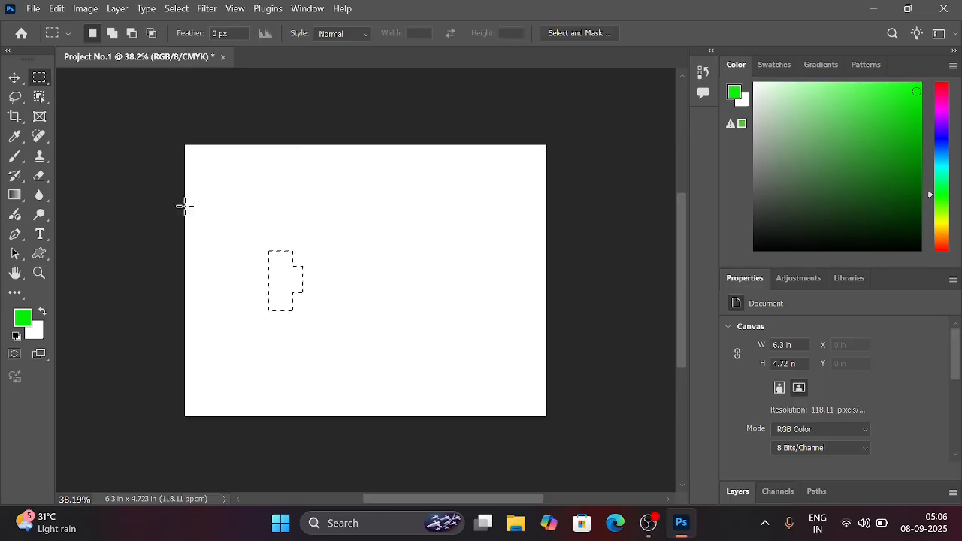
Move the selected content slightly to the right with the Move tool and display the document's layers
left_click_drag(18, 83, 56, 91)
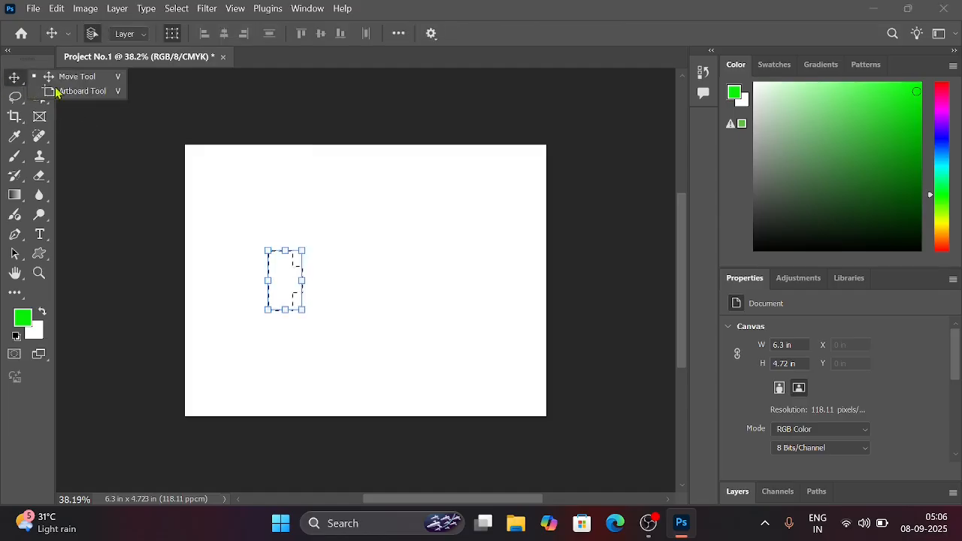
left_click(288, 288)
mouse_move(289, 279)
left_mouse_down()
mouse_move(379, 260)
mouse_move(397, 237)
mouse_move(298, 290)
left_mouse_up()
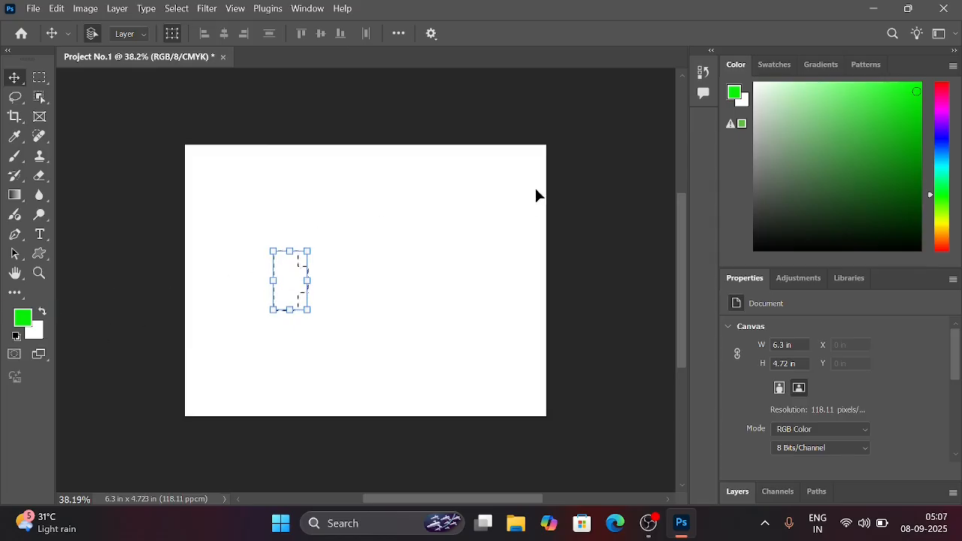
left_click(739, 493)
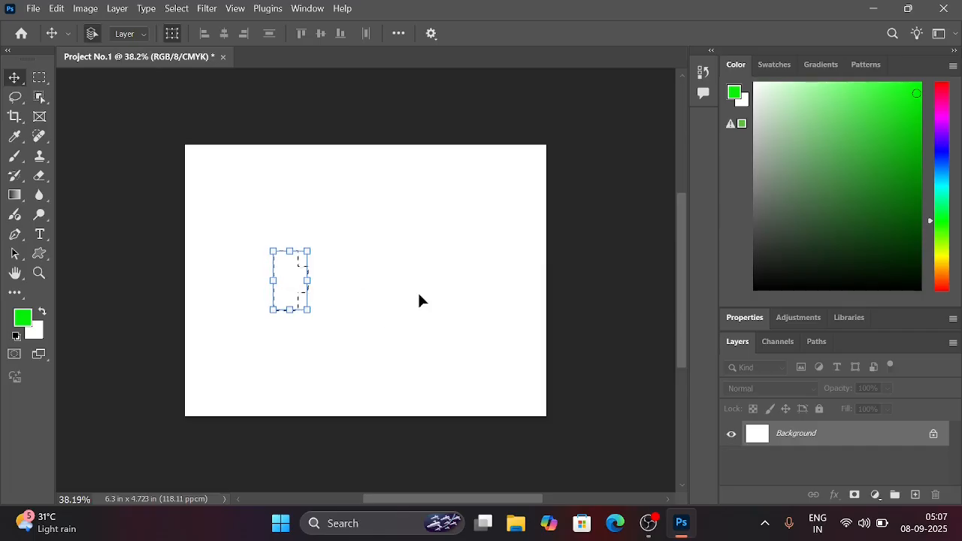